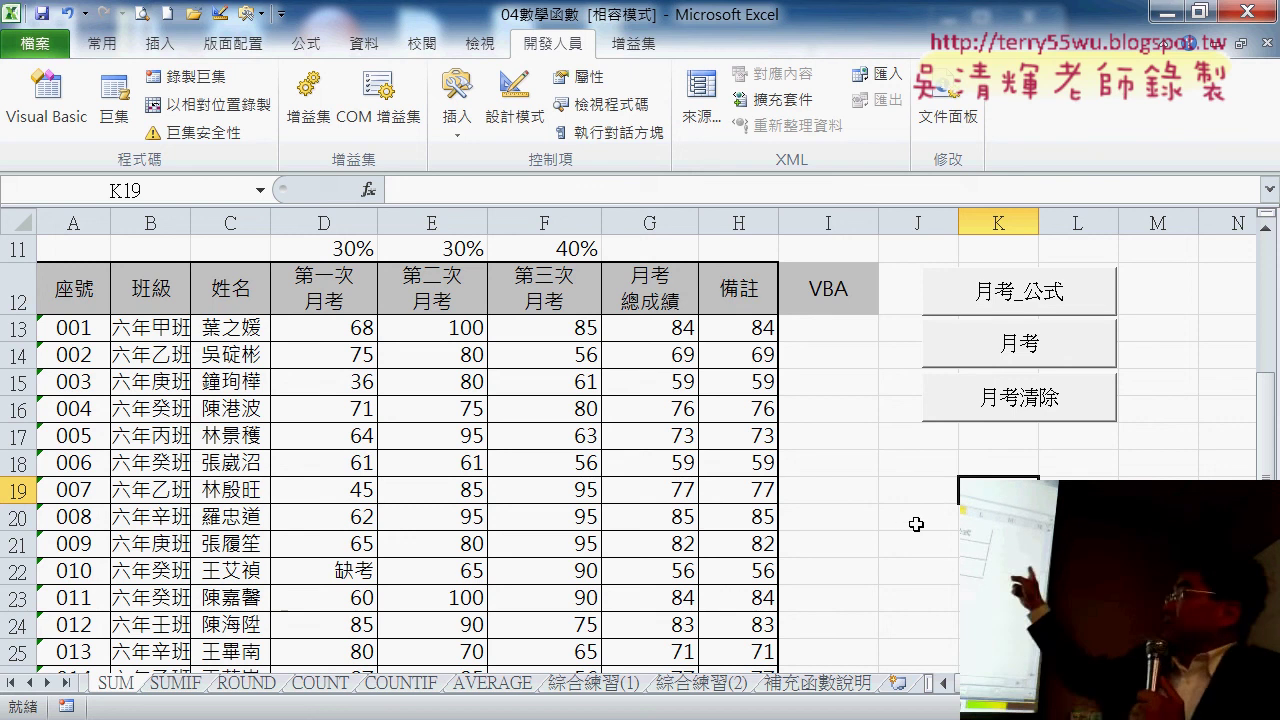
Fill the VBA column with SUMPRODUCT weighted-score formulas via 月考_公式 and check I13's formula.
left_click(1042, 296)
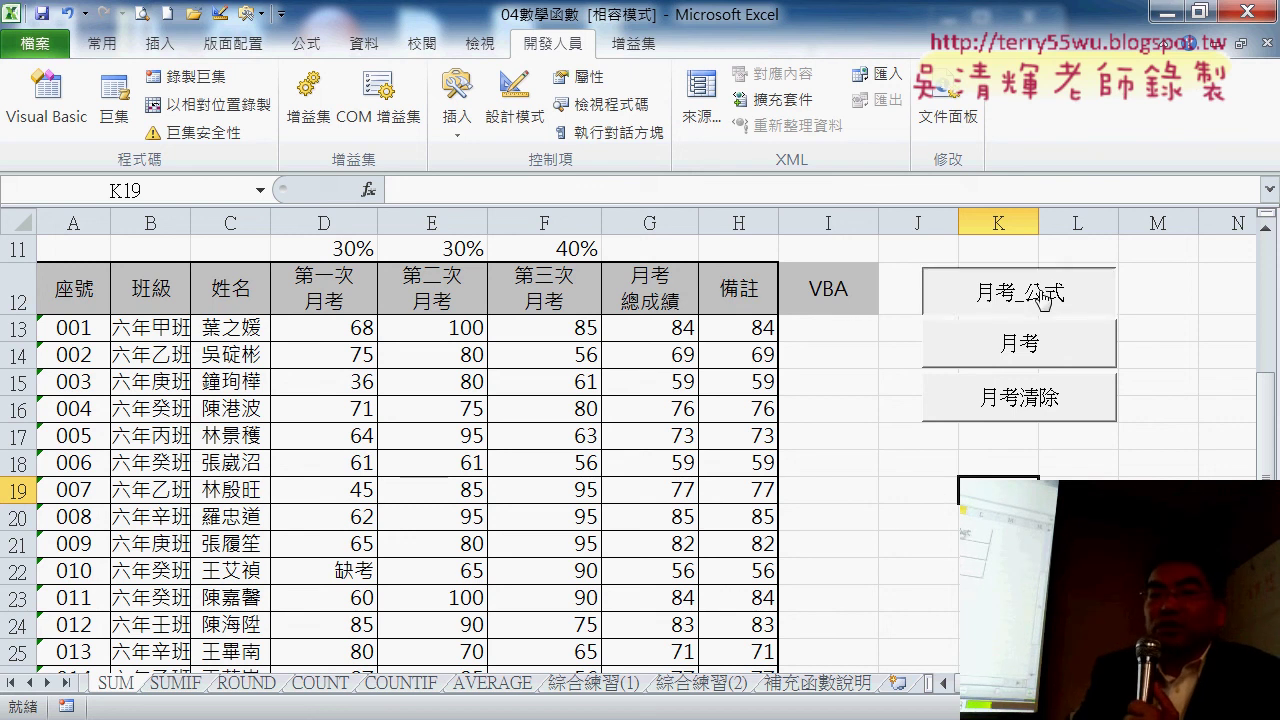
left_click(838, 329)
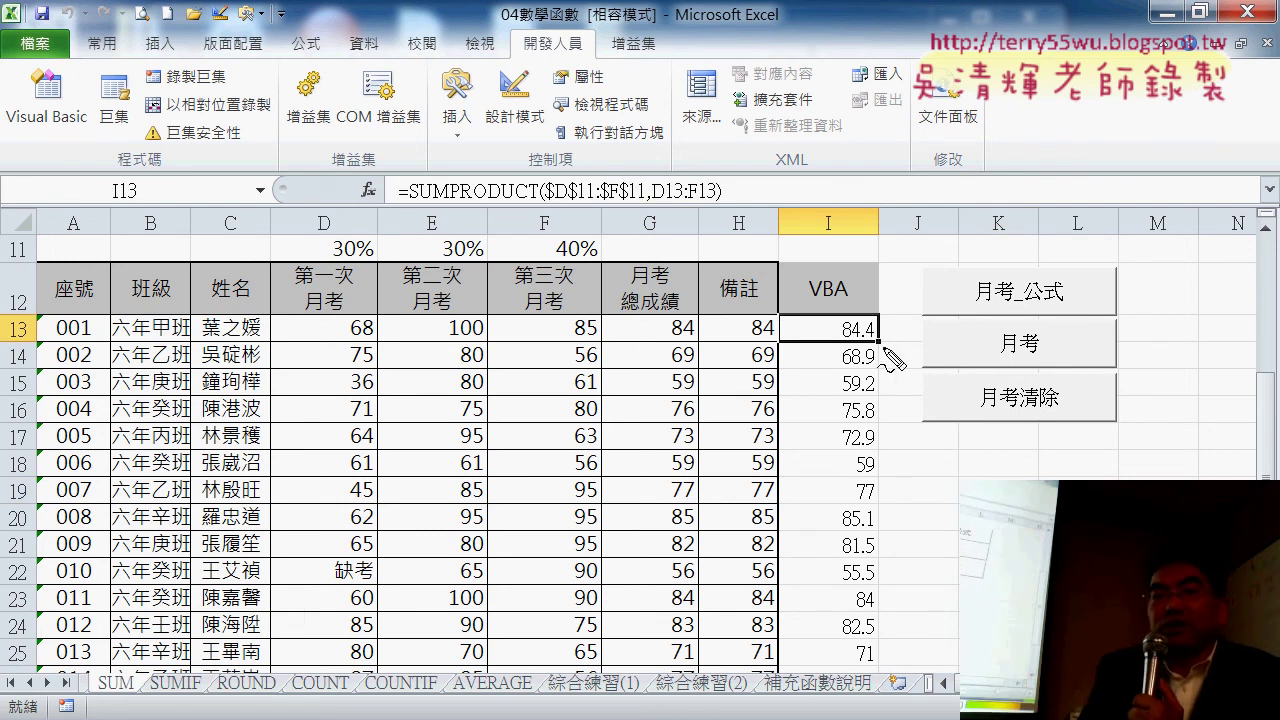
left_click_drag(884, 350, 868, 358)
mouse_move(686, 208)
left_mouse_down()
mouse_move(380, 166)
mouse_move(730, 186)
mouse_move(712, 216)
left_mouse_up()
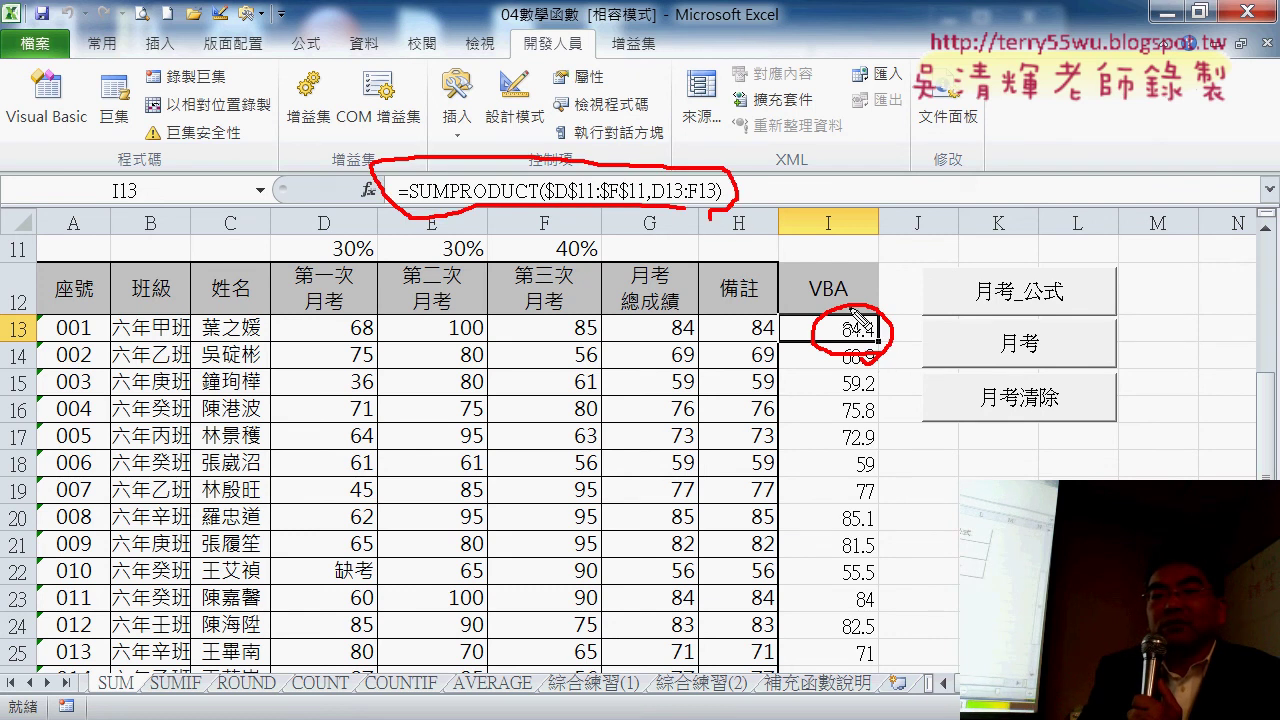
mouse_move(855, 318)
left_mouse_down()
mouse_move(738, 214)
mouse_move(786, 231)
left_mouse_up()
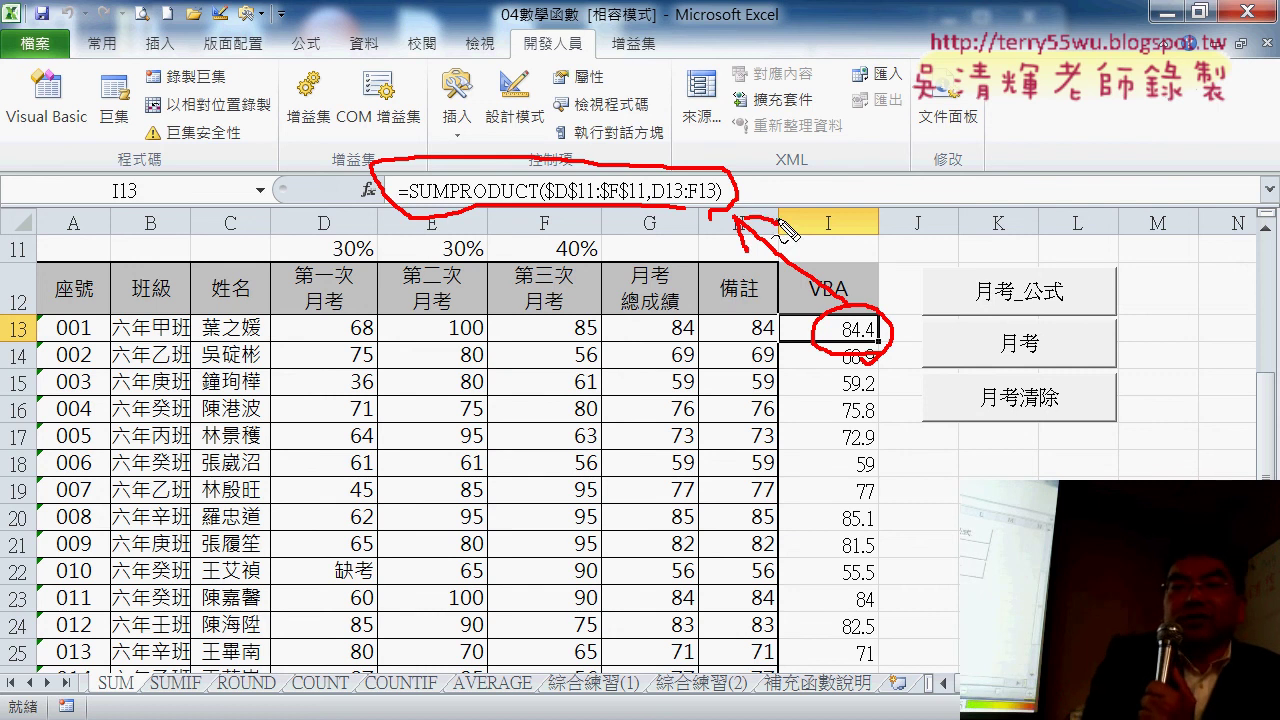
key("Escape")
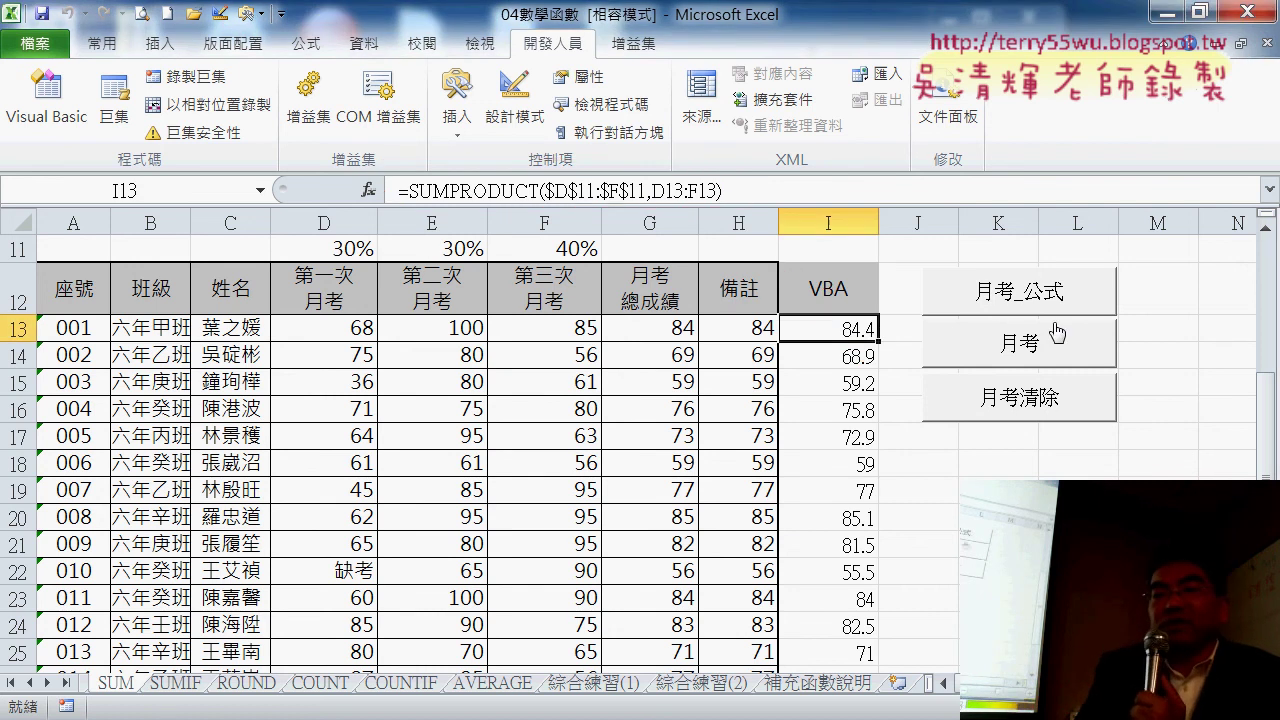
Run the 月考 macro so column I holds plain values such as 84.4.
left_click(1045, 345)
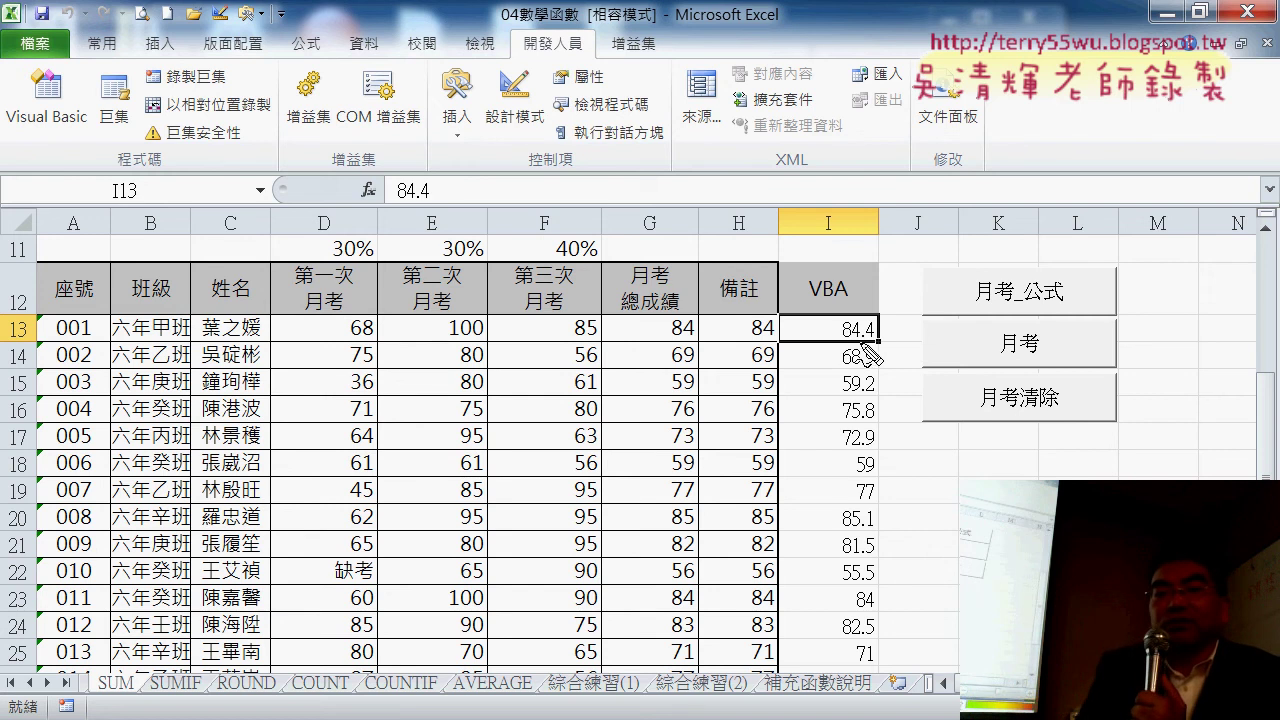
mouse_move(862, 350)
left_mouse_down()
mouse_move(838, 315)
mouse_move(880, 305)
left_mouse_up()
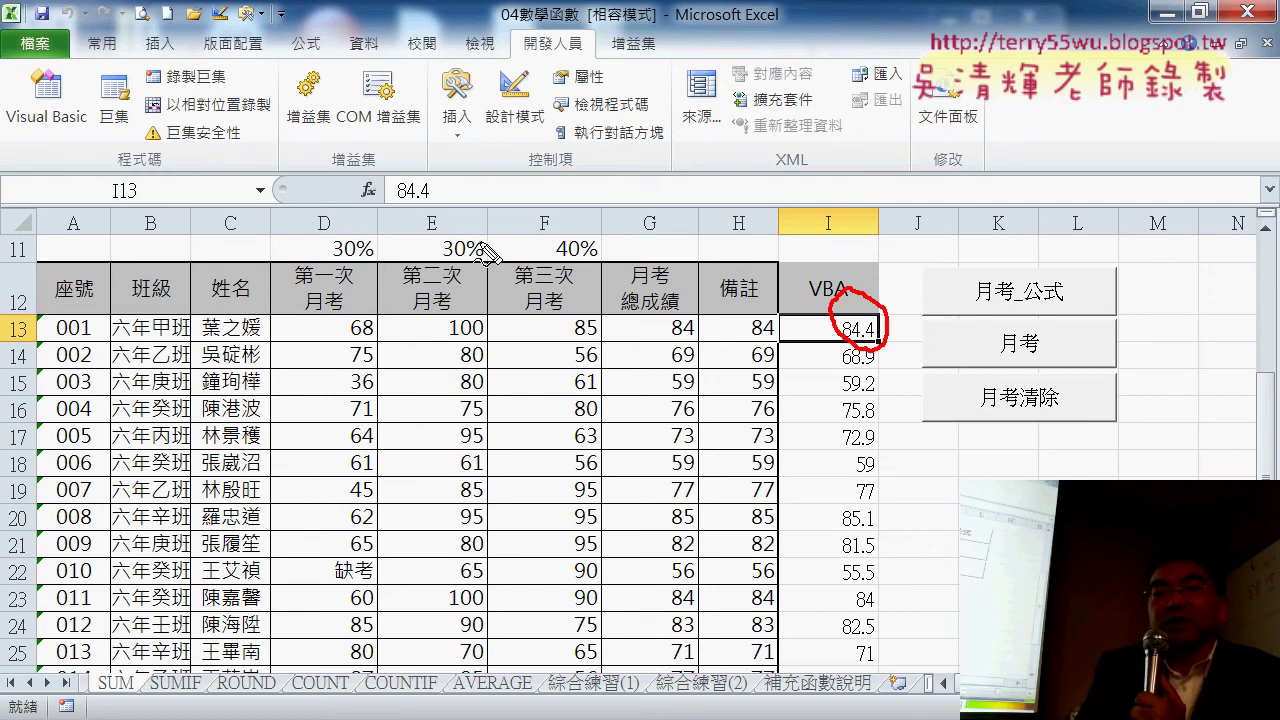
left_click_drag(400, 180, 445, 208)
left_click_drag(1062, 296, 962, 304)
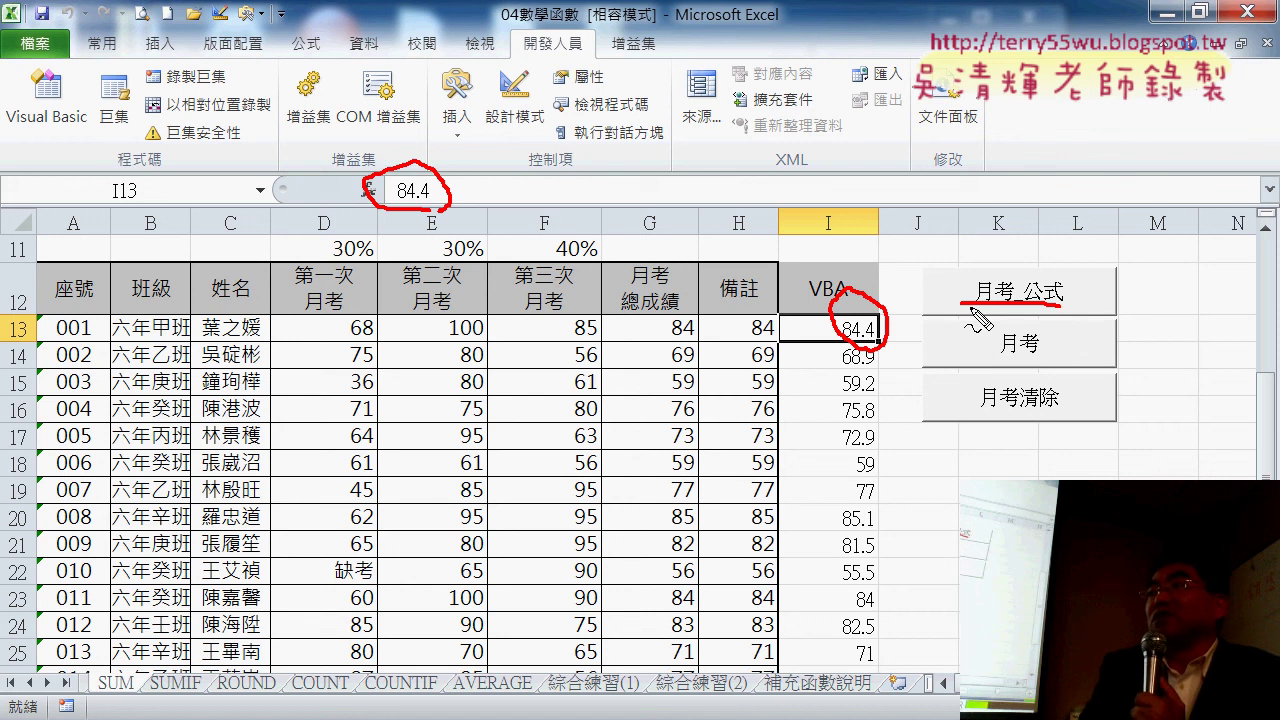
left_click_drag(1045, 362, 1000, 366)
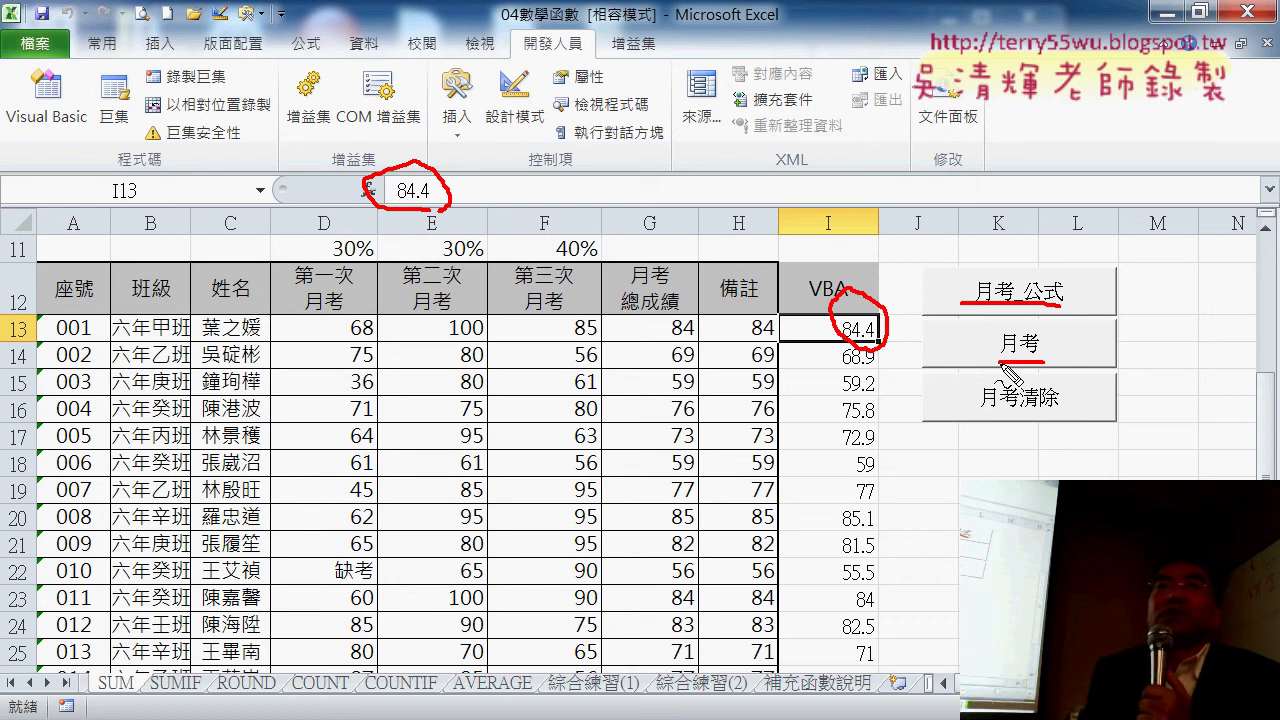
key("Escape")
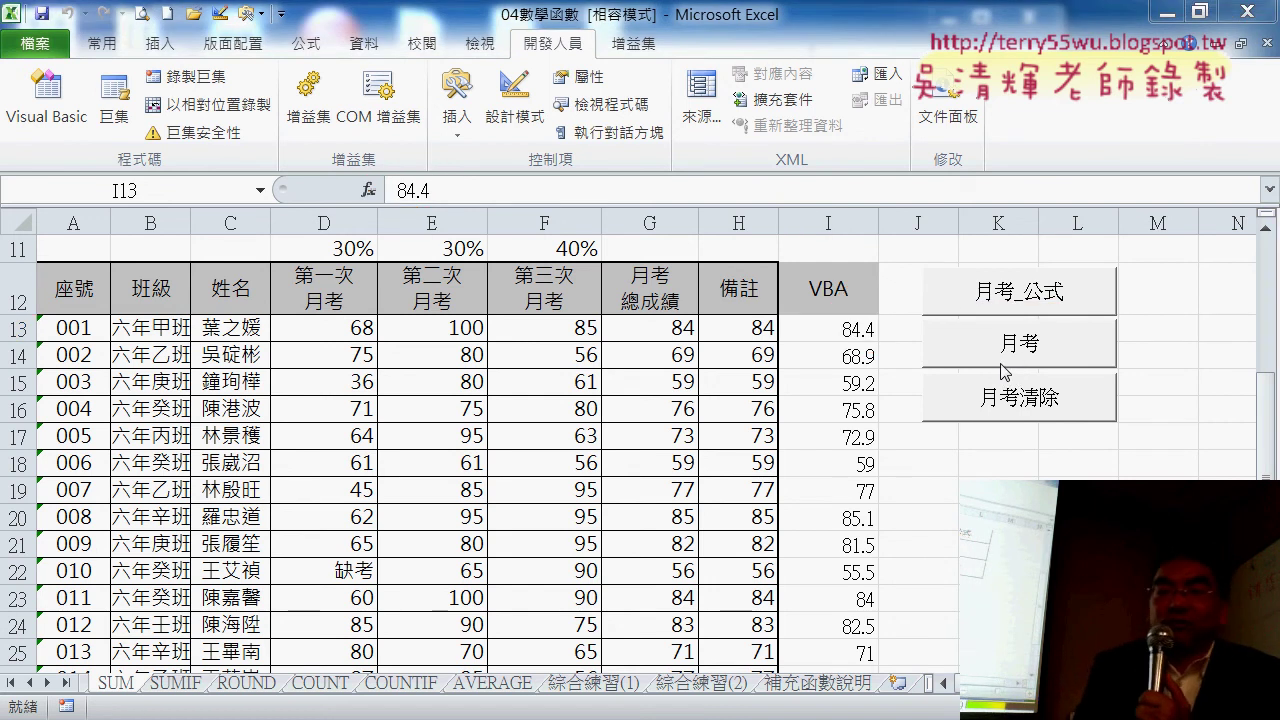
Run 月考清除 to wipe the weighted totals from I13 downward.
left_click(1026, 420)
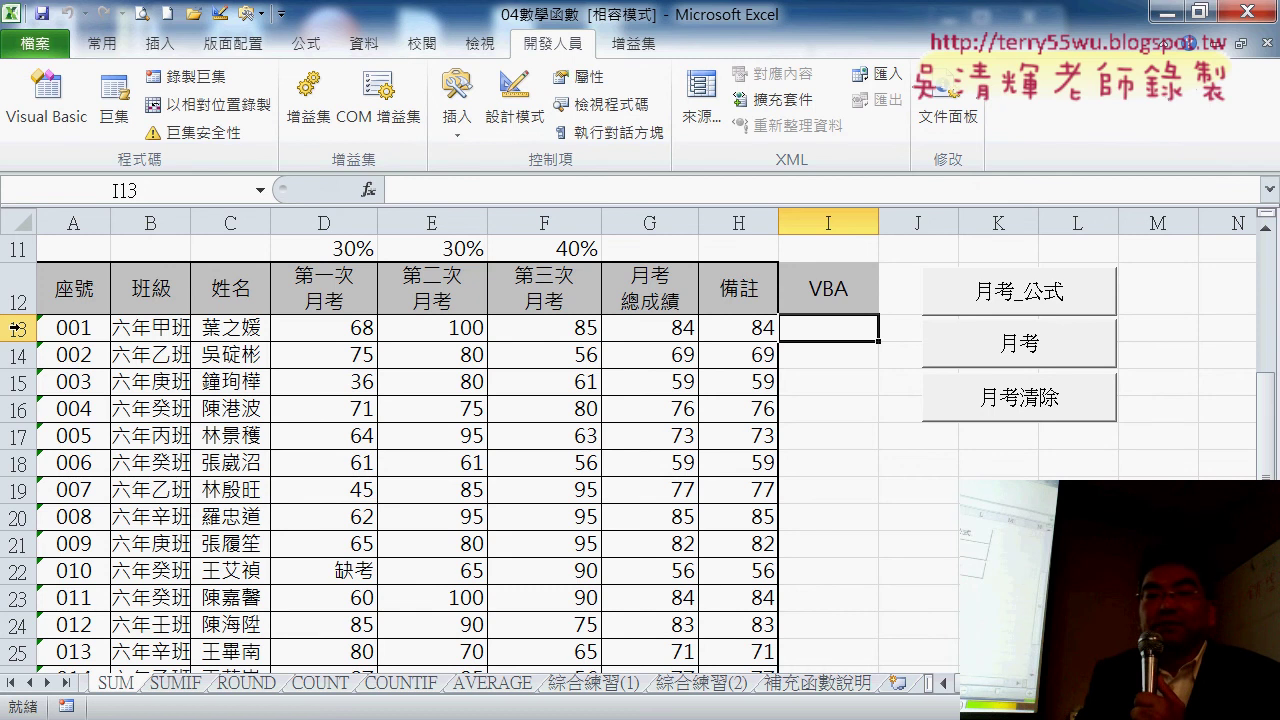
scroll(76, 480, "down", 1)
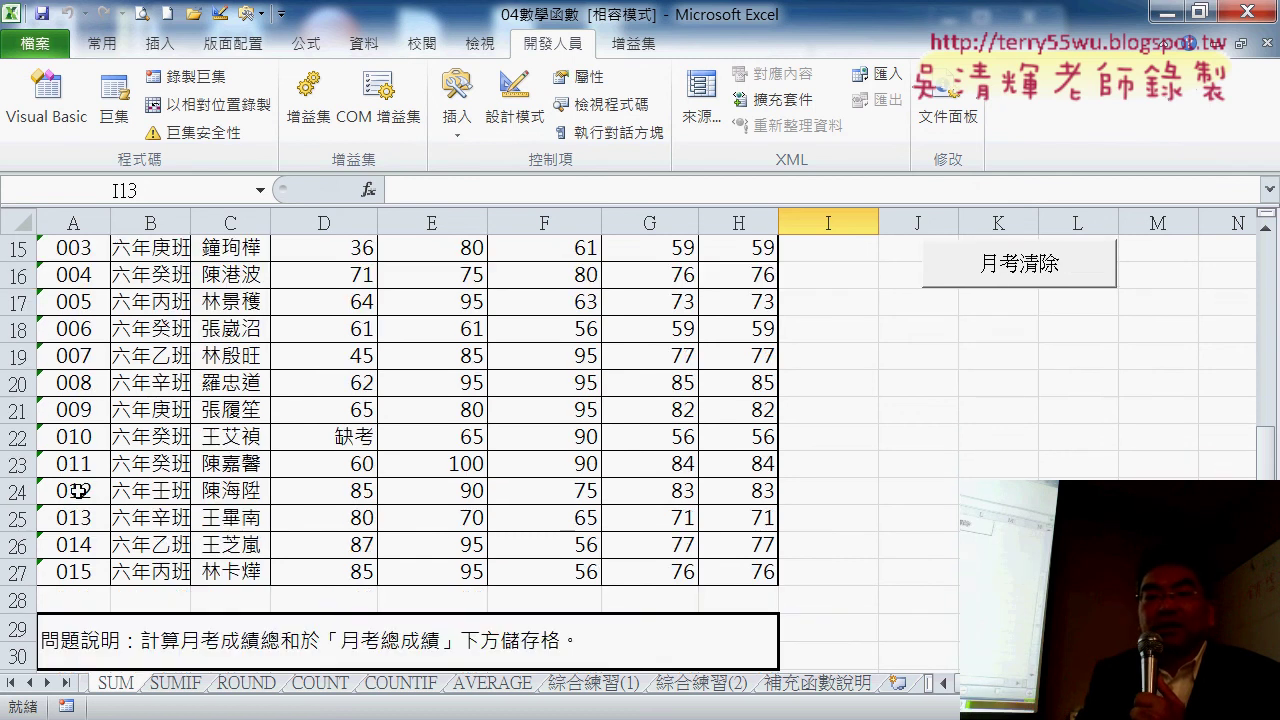
scroll(78, 491, "up", 1)
scroll(995, 394, "up", 1)
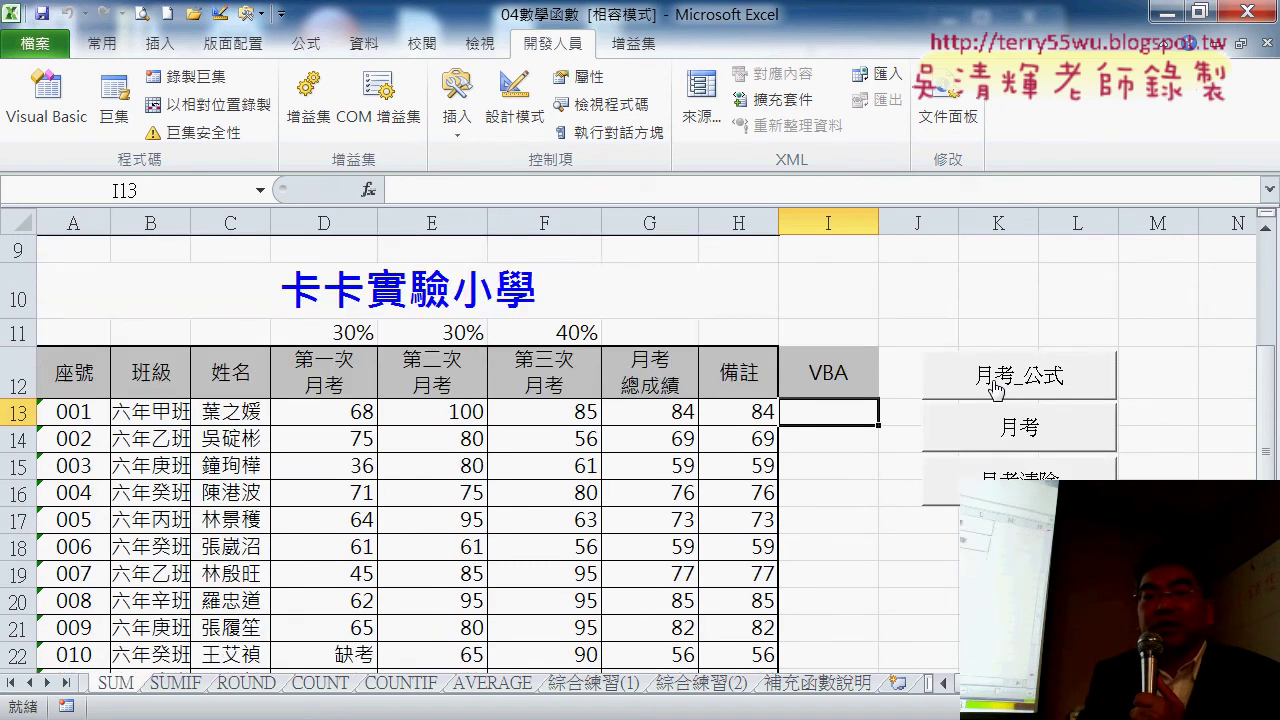
scroll(995, 394, "down", 1)
scroll(1005, 260, "up", 1)
Open the Visual Basic editor and display Module1's 月考_公式 macro code.
left_click(46, 100)
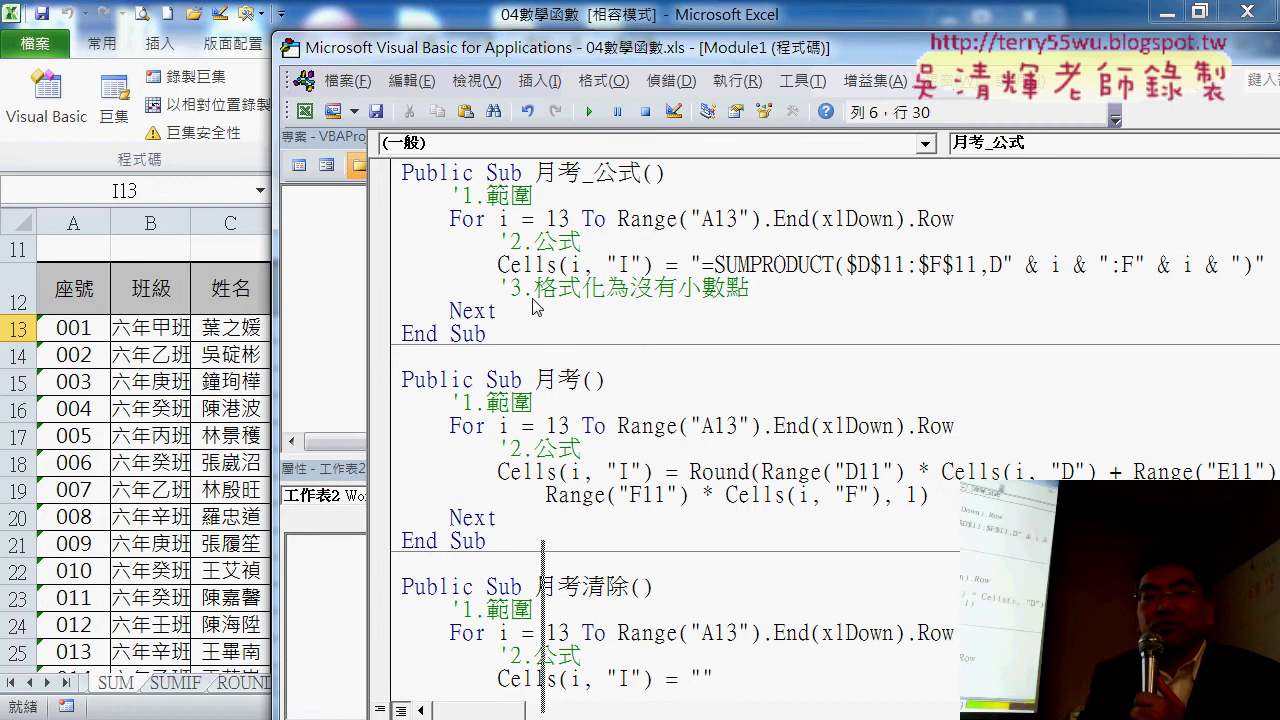
mouse_move(355, 292)
left_mouse_down()
mouse_move(540, 325)
mouse_move(530, 362)
left_mouse_up()
double_click(390, 410)
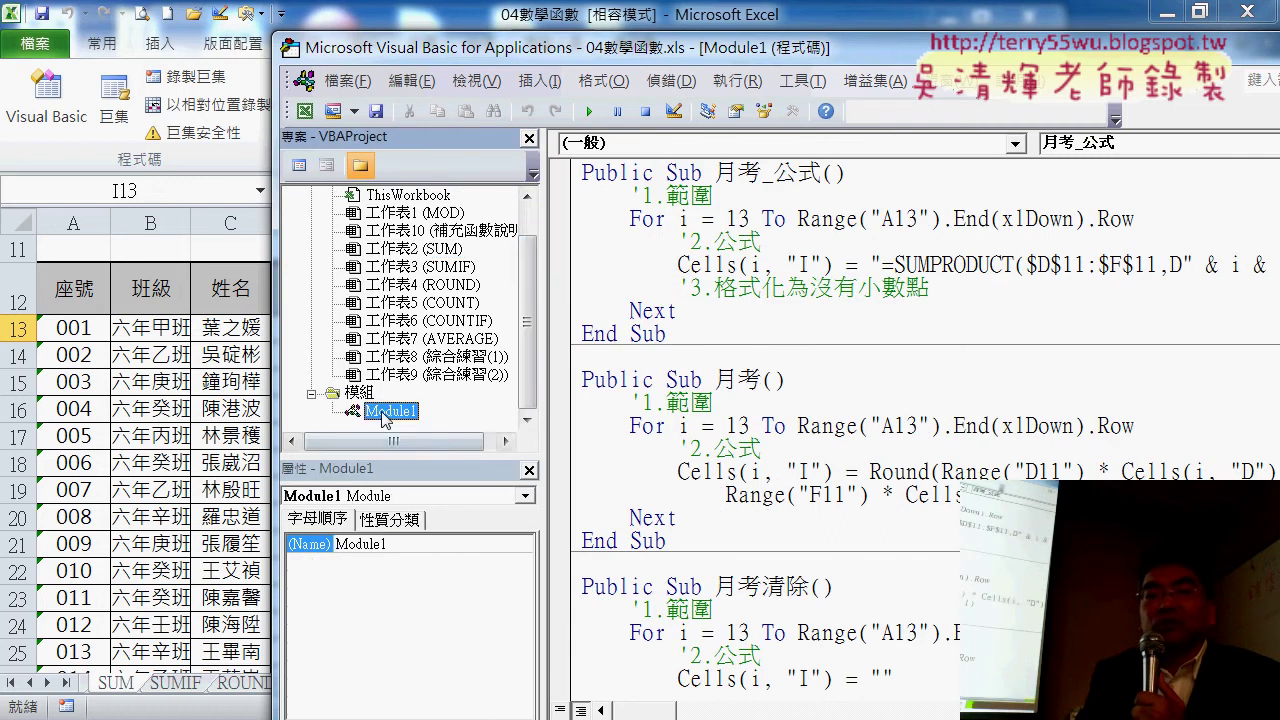
left_click_drag(600, 47, 316, 41)
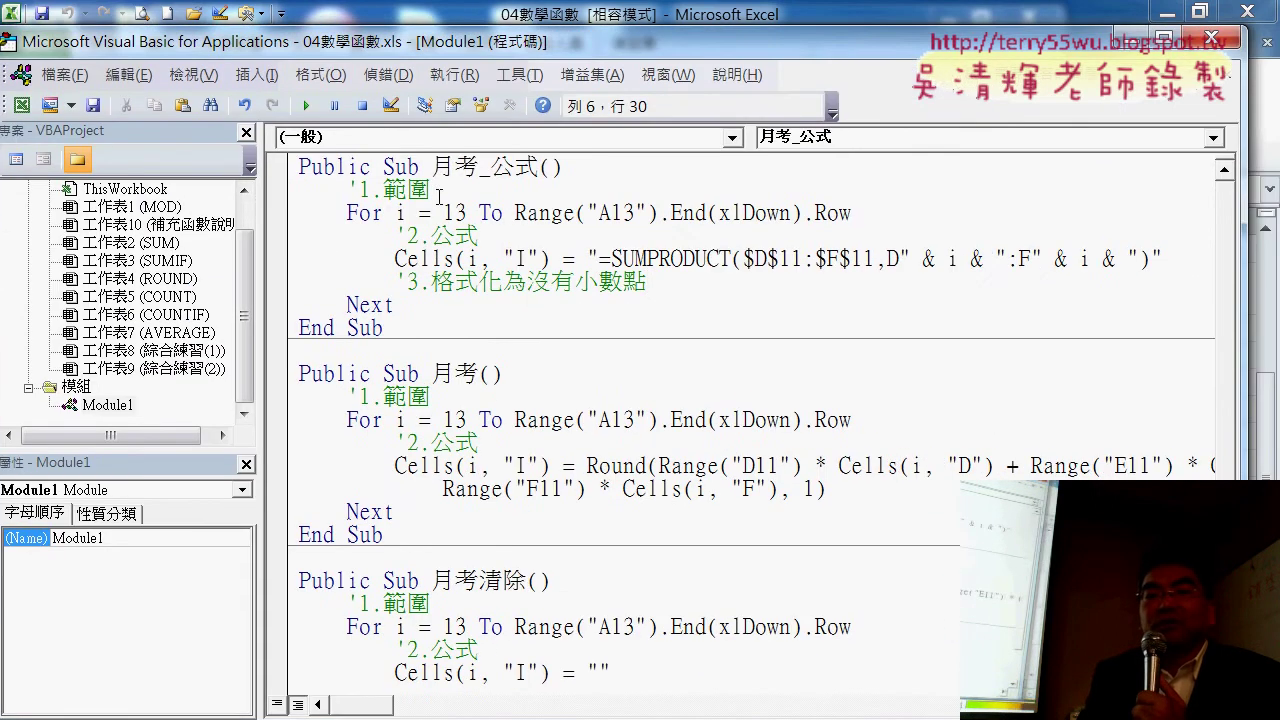
left_click_drag(432, 167, 550, 167)
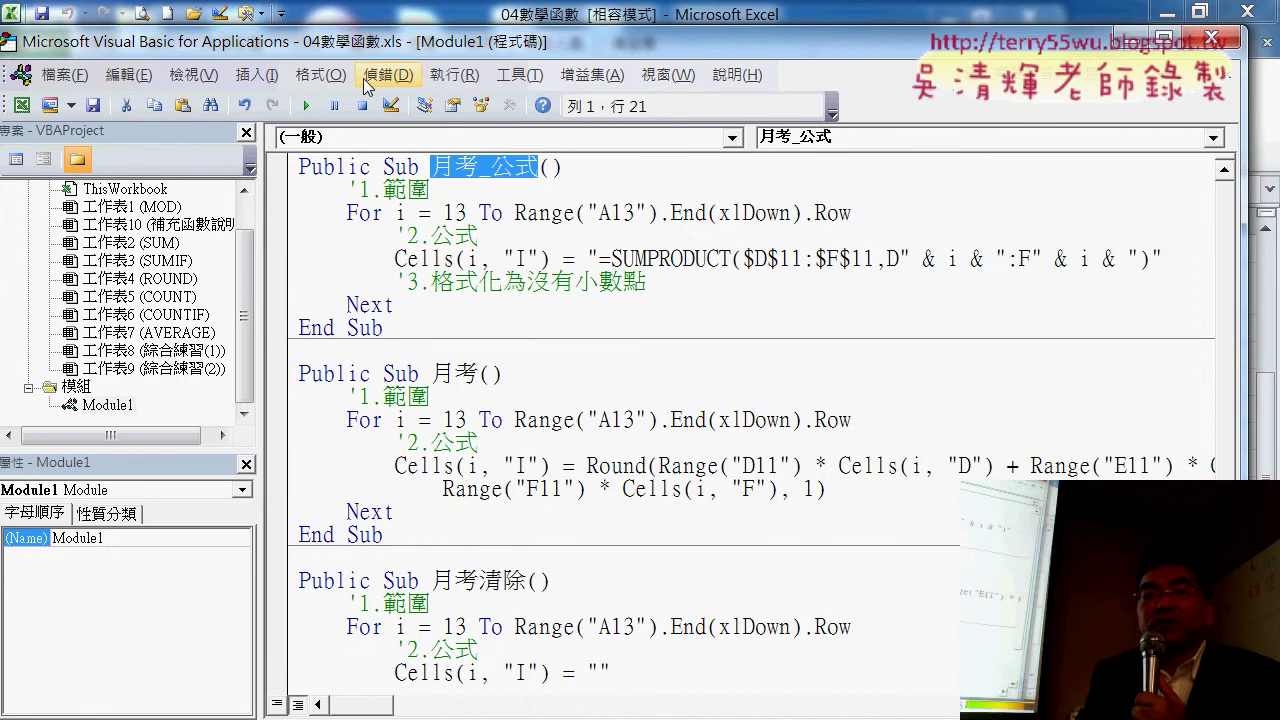
Bring up the Insert Procedure dialog and cancel it without adding a procedure.
left_click(265, 76)
left_click(290, 101)
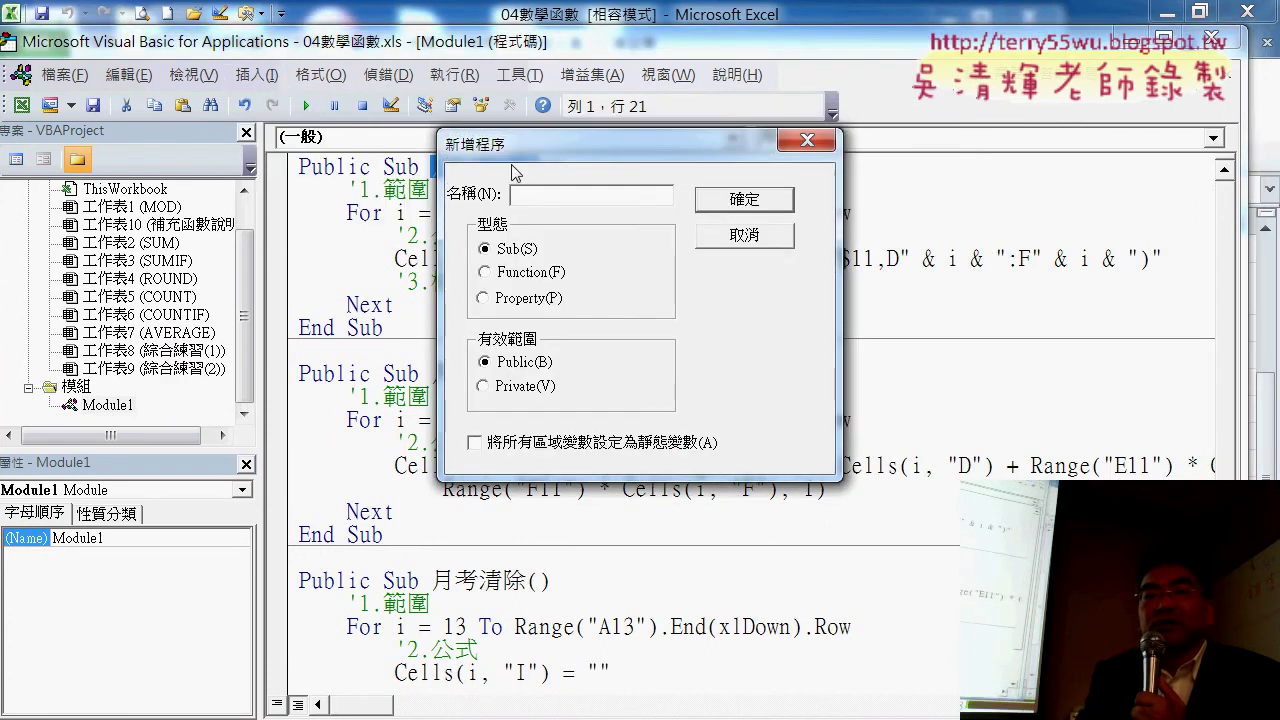
left_click_drag(519, 147, 451, 215)
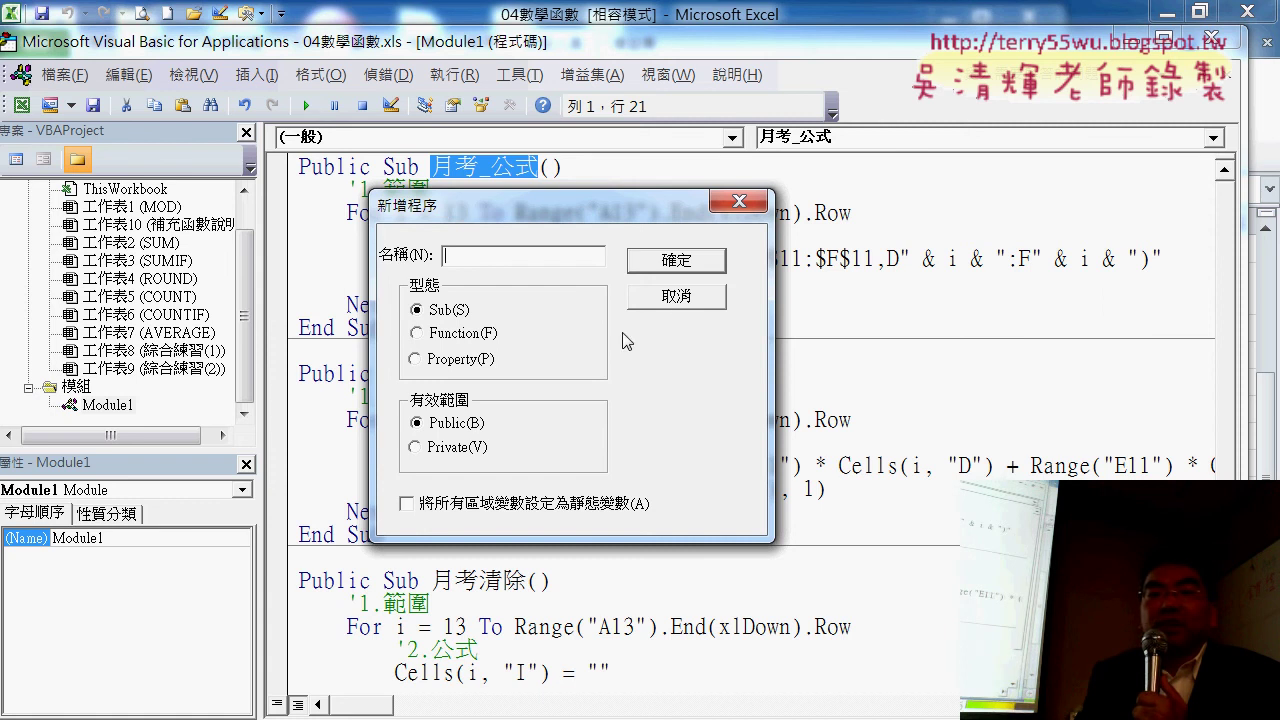
left_click(670, 296)
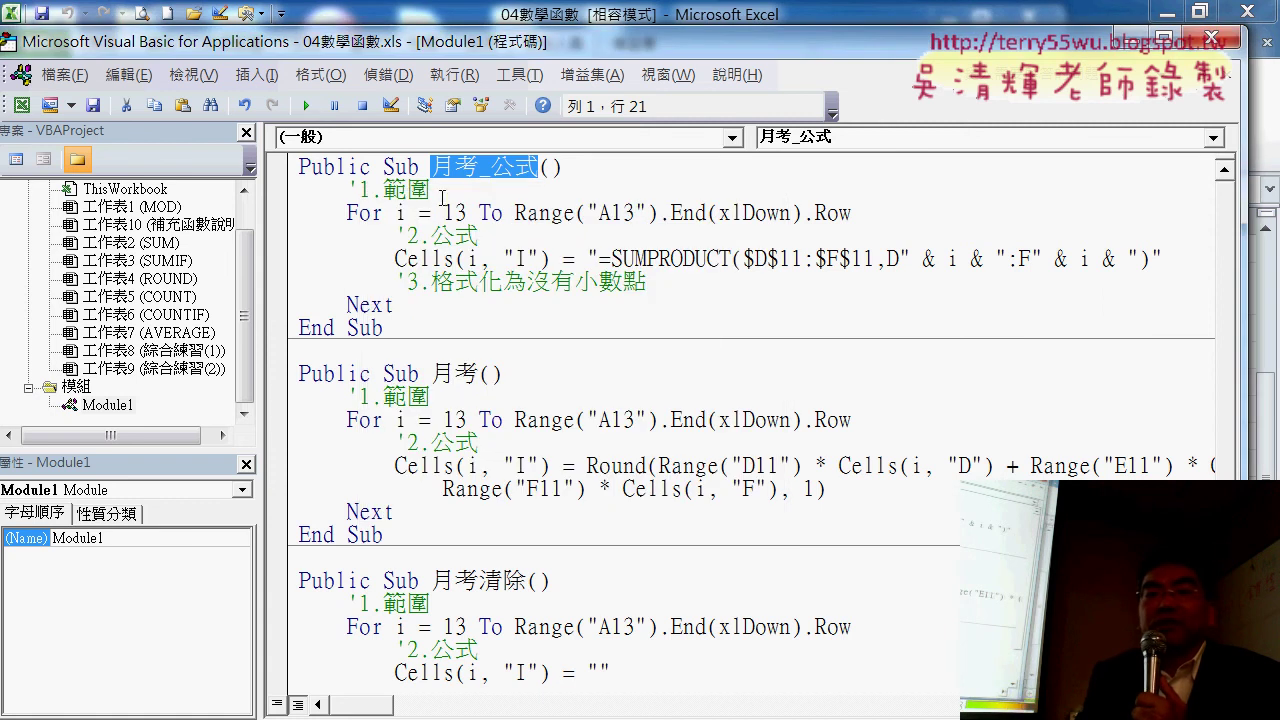
Examine the loop bounds, row 13 to Range("A13").End(xlDown).Row, against the sheet.
left_click_drag(441, 212, 468, 212)
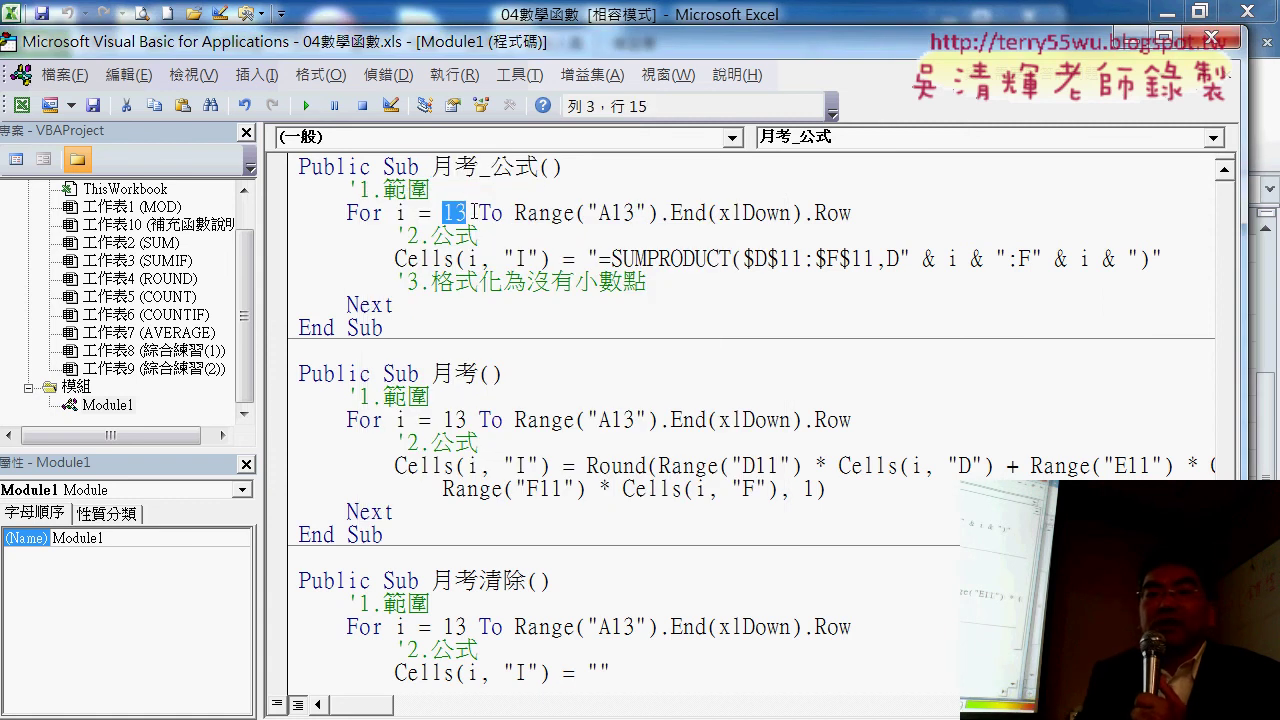
left_click_drag(522, 212, 851, 212)
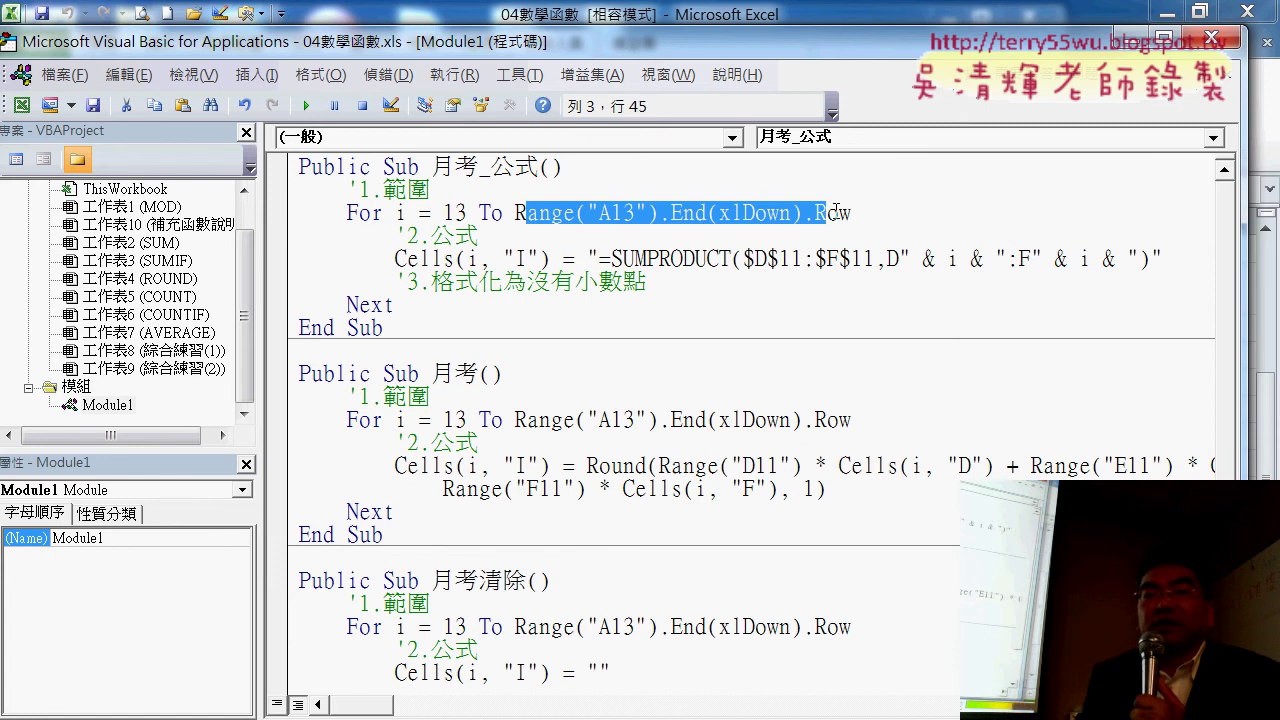
left_click_drag(514, 212, 852, 213)
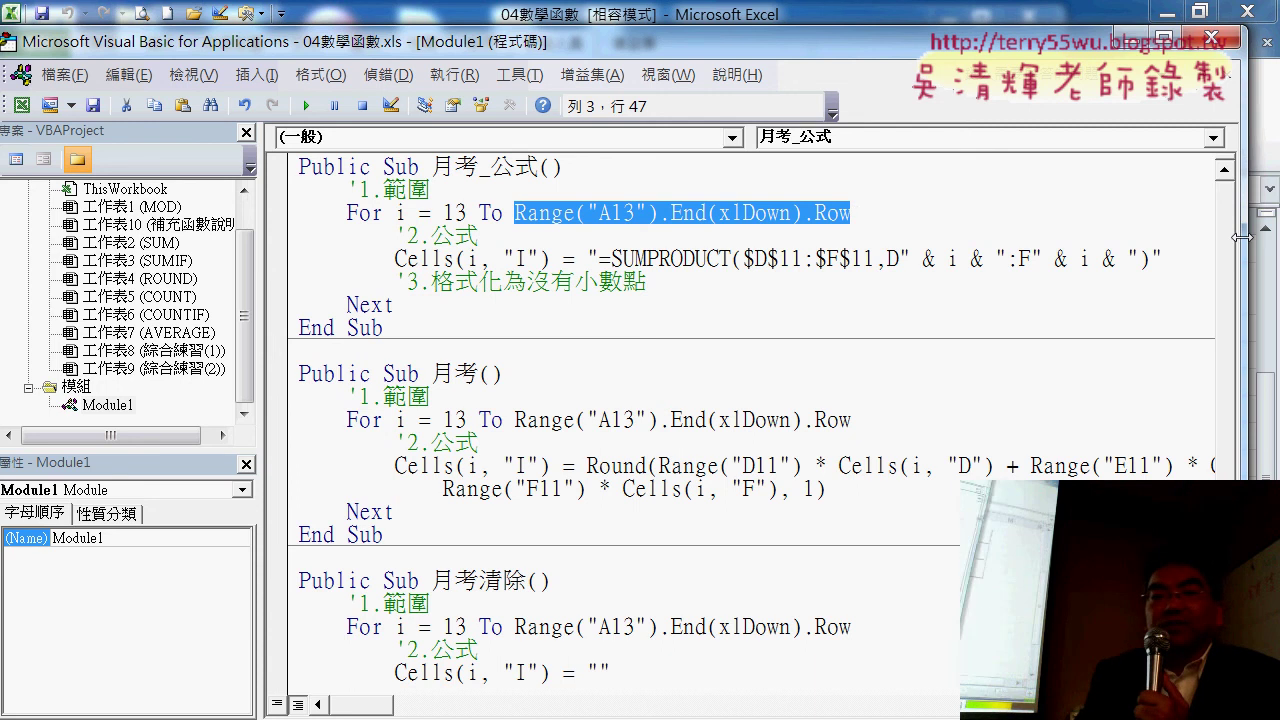
left_click_drag(1240, 155, 1080, 150)
left_click_drag(876, 55, 531, 45)
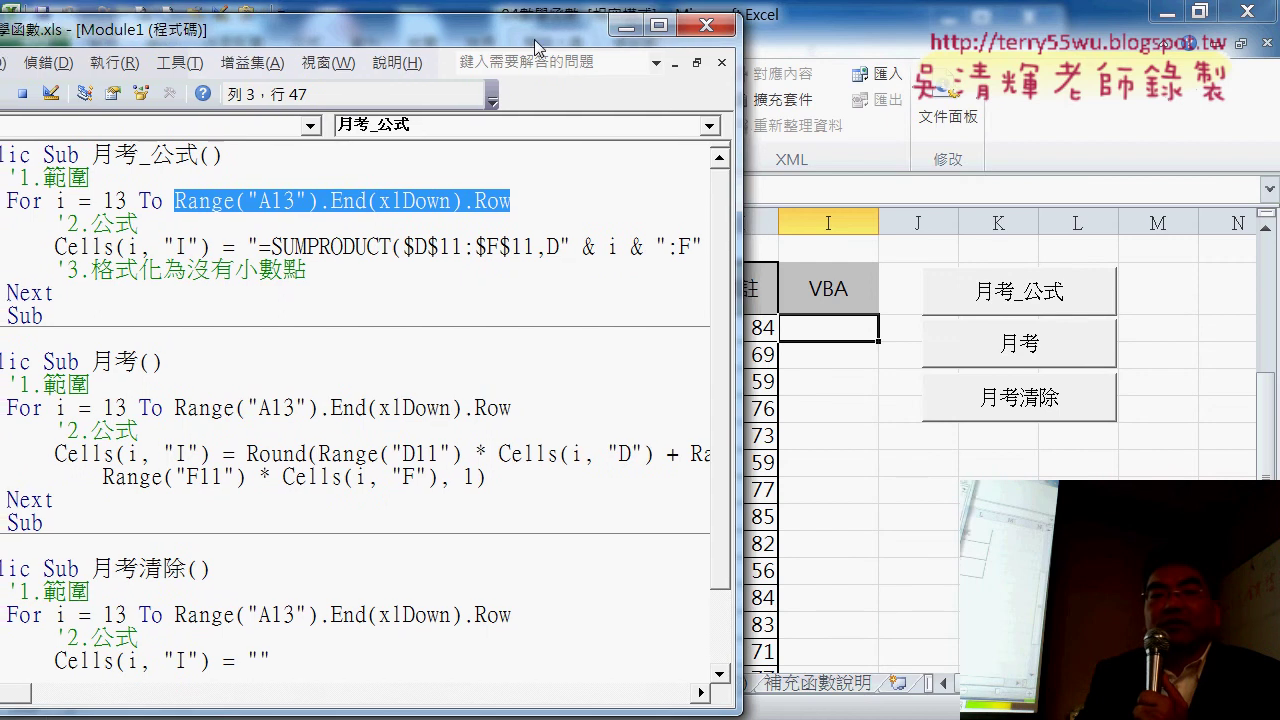
left_click_drag(550, 30, 848, 23)
Delete the SUMPRODUCT formula text, leaving Cells(i, "I") = "".
left_click_drag(347, 242, 514, 242)
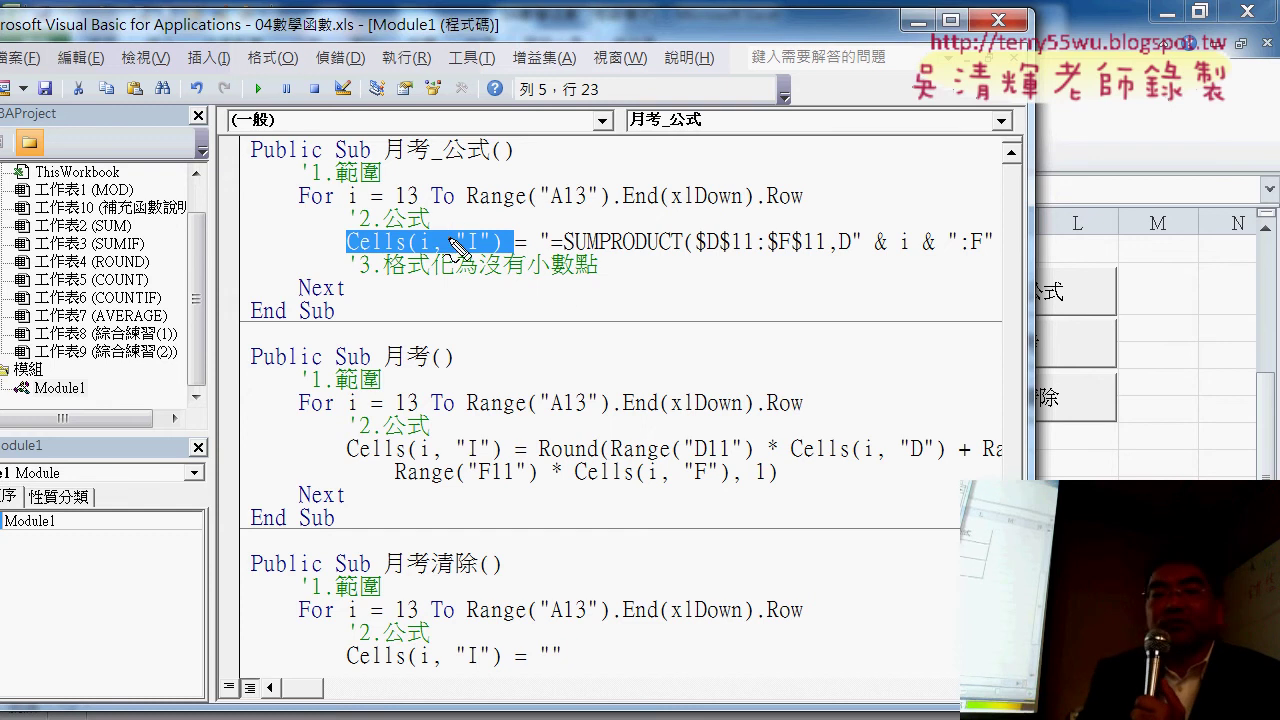
mouse_move(659, 230)
left_mouse_down()
mouse_move(536, 181)
mouse_move(476, 228)
left_mouse_up()
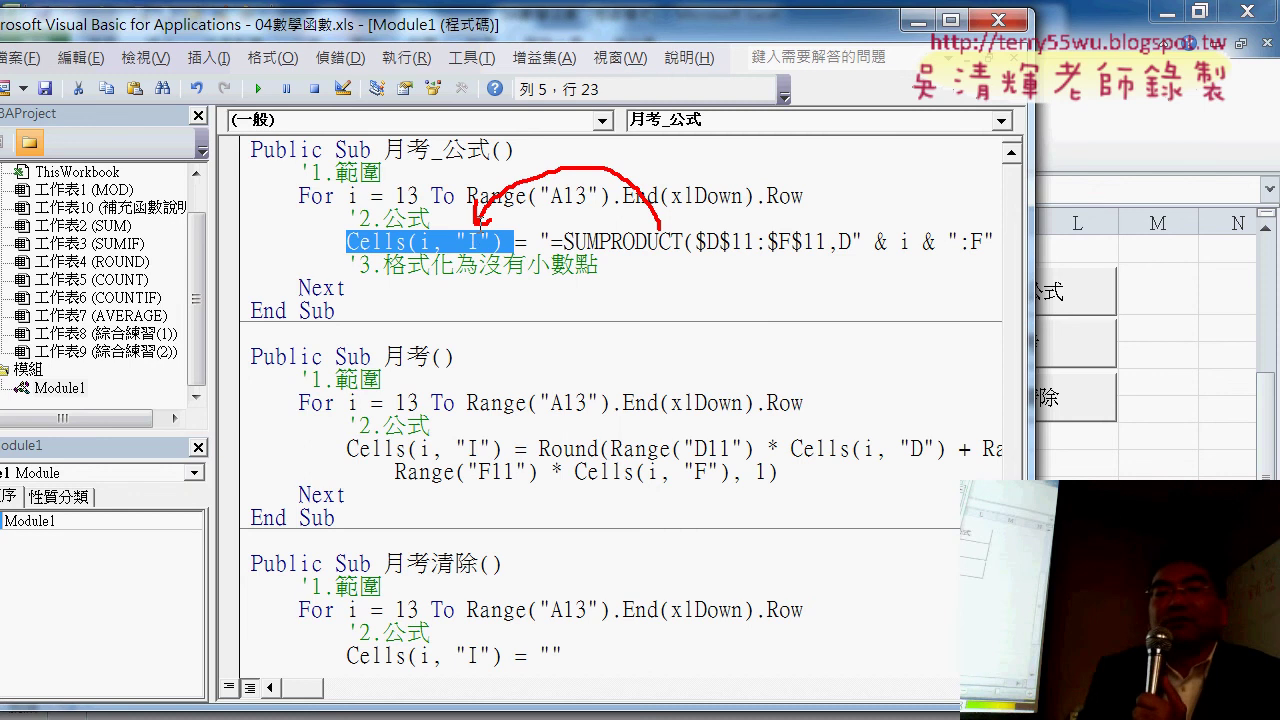
key("Escape")
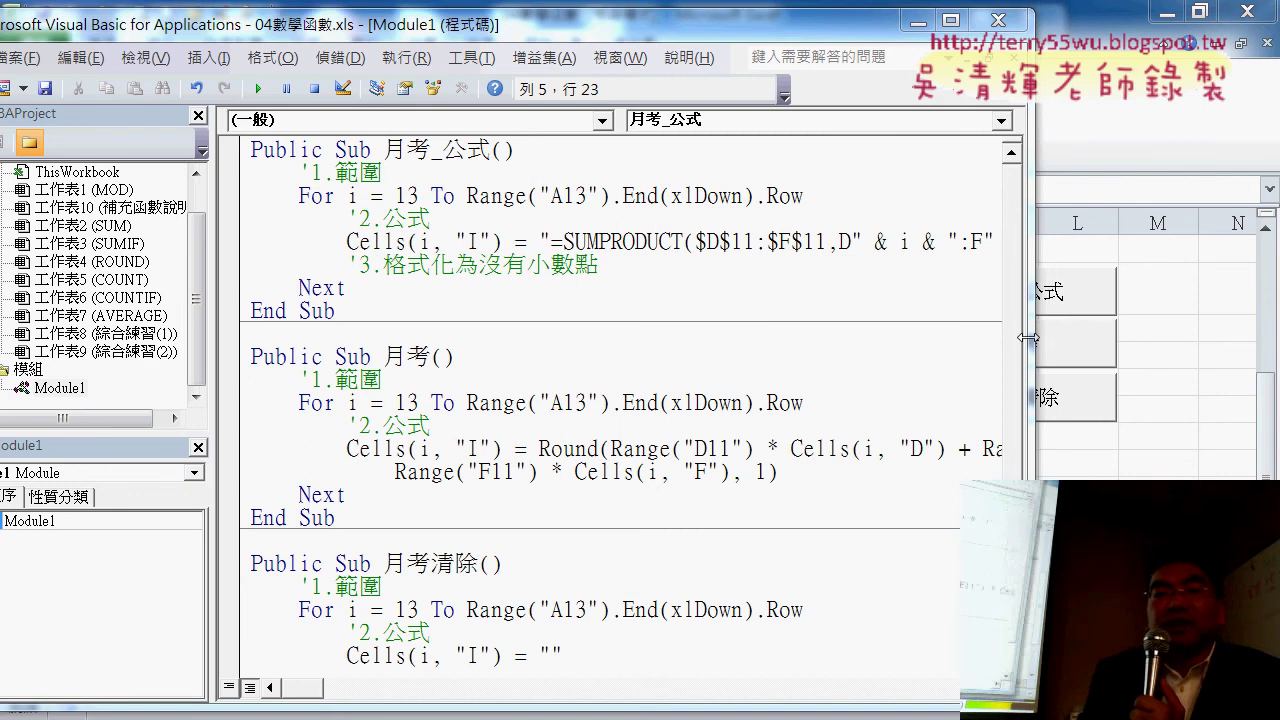
left_click_drag(1104, 242, 551, 242)
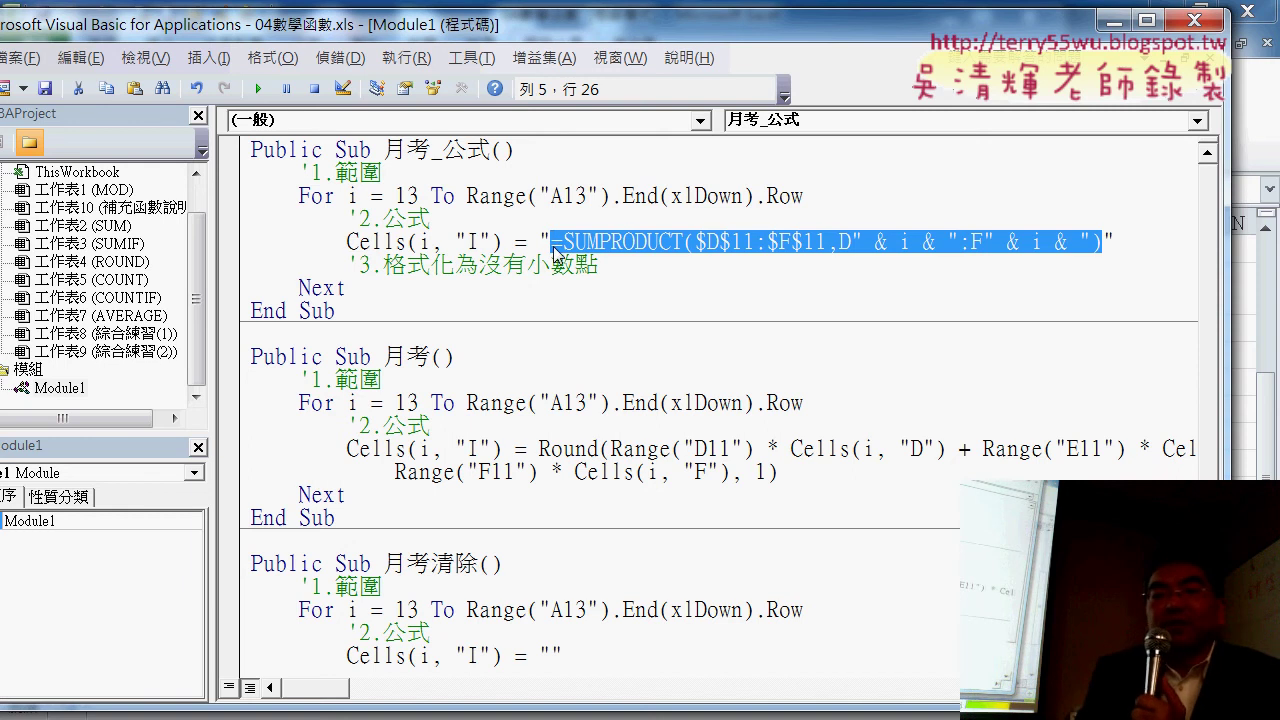
key("Delete")
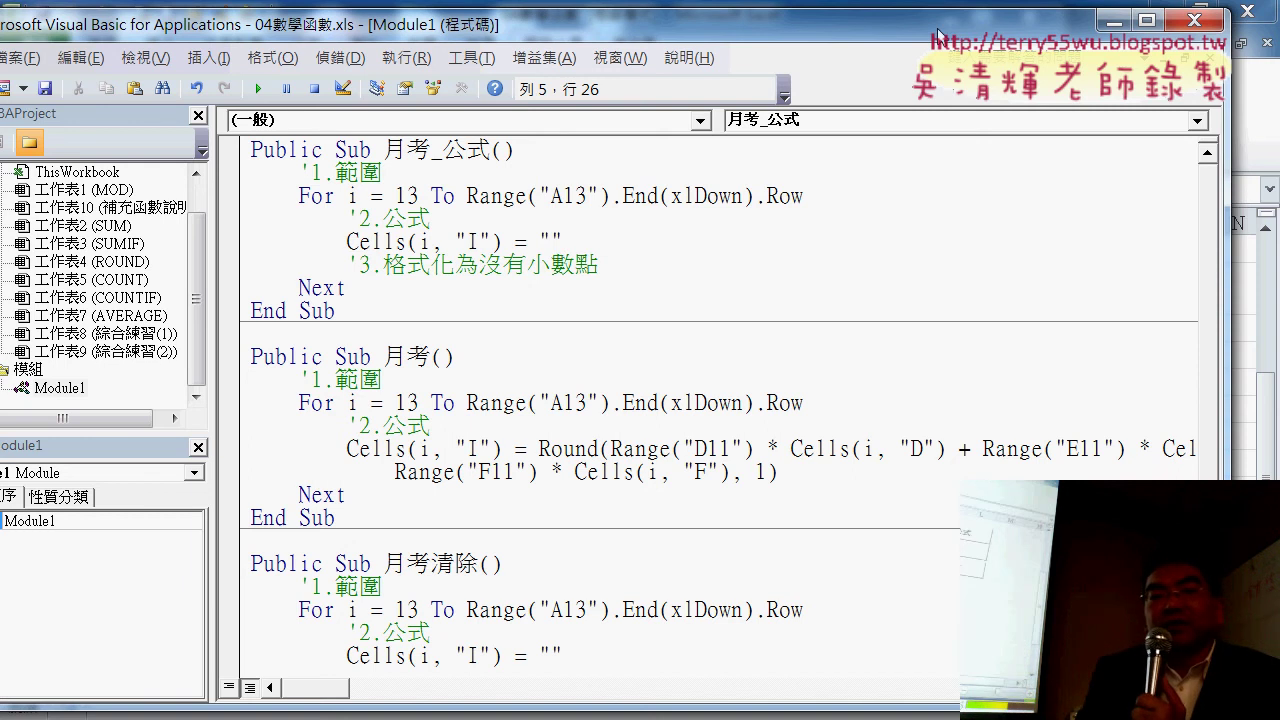
Copy H13's formula =SUMPRODUCT(D13:F13,D$11:F$11) from the formula bar.
left_click_drag(969, 24, 642, 43)
left_click(998, 472)
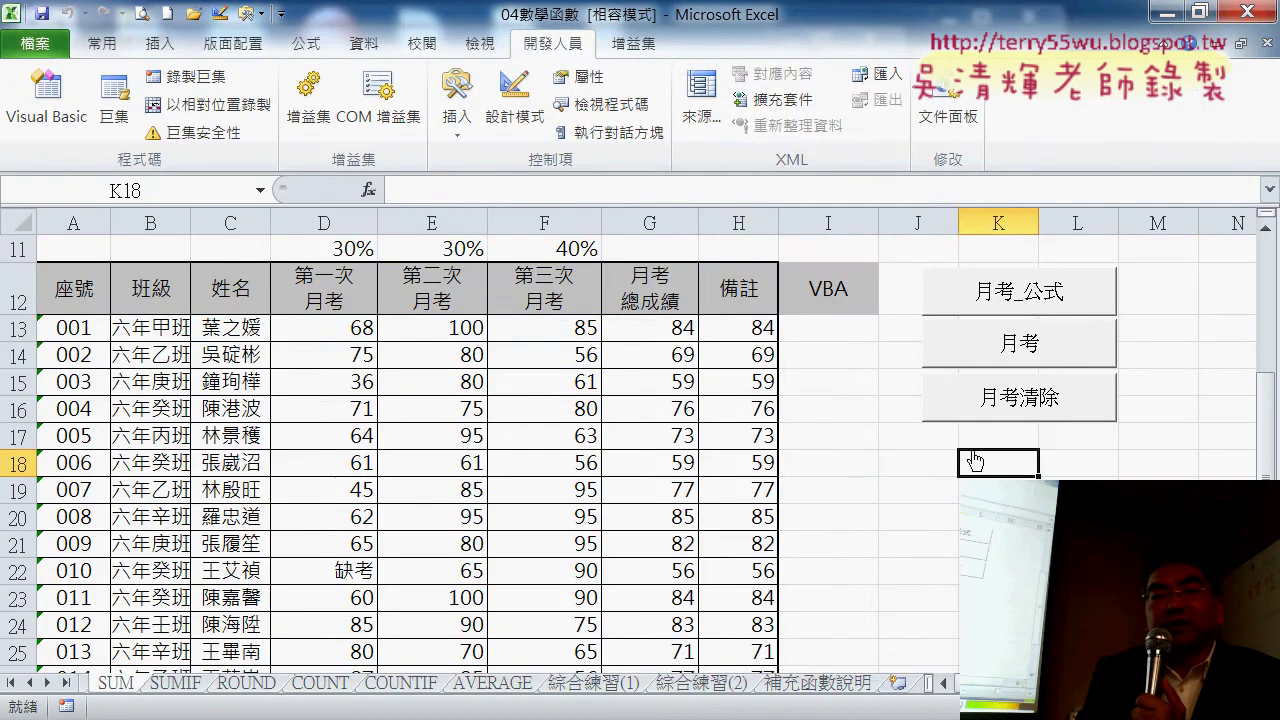
left_click(737, 329)
left_click_drag(704, 190, 398, 190)
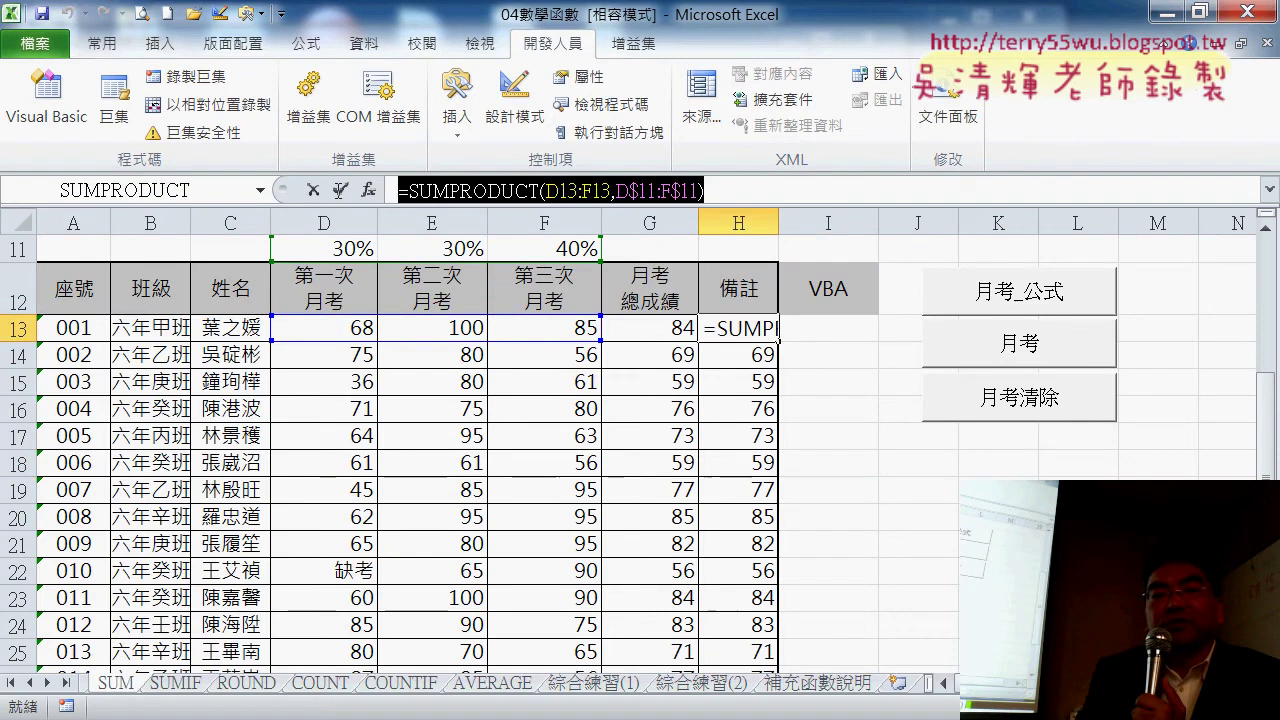
right_click(478, 190)
left_click(520, 228)
left_click(315, 190)
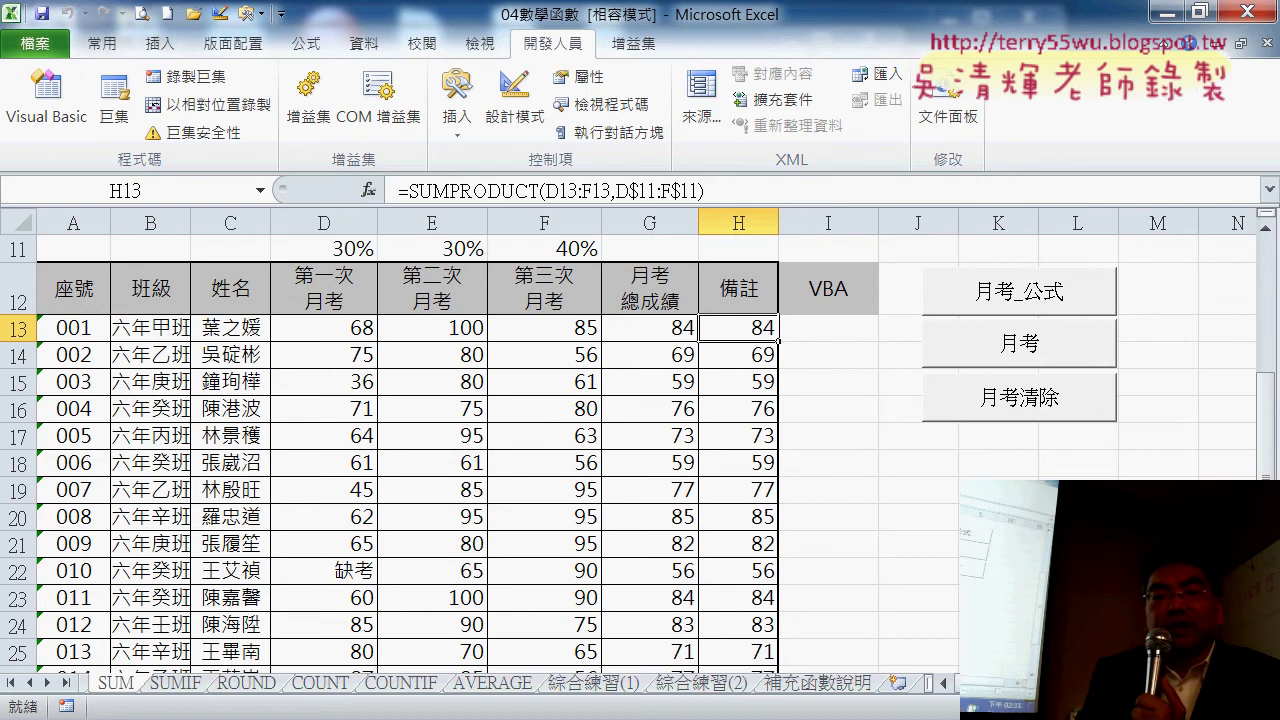
Paste the formula between the quotes of Cells(i, "I") and note its fixed row 13.
left_click(430, 550)
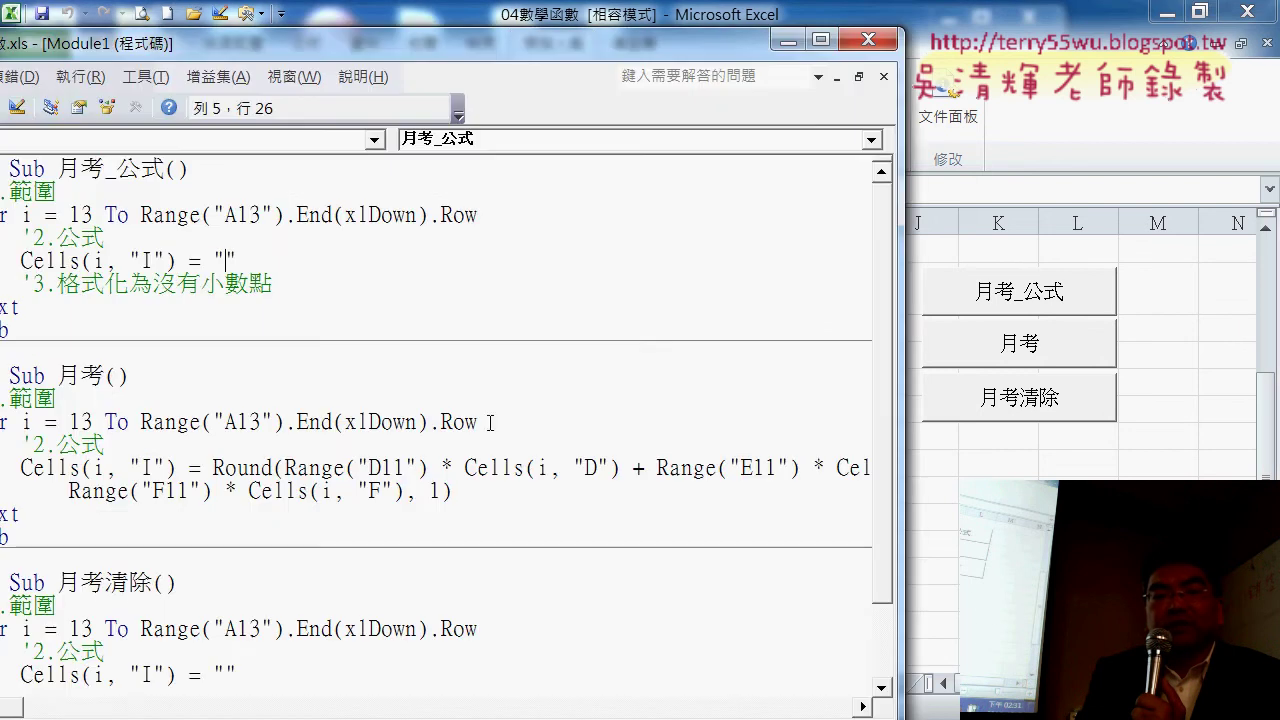
double_click(456, 52)
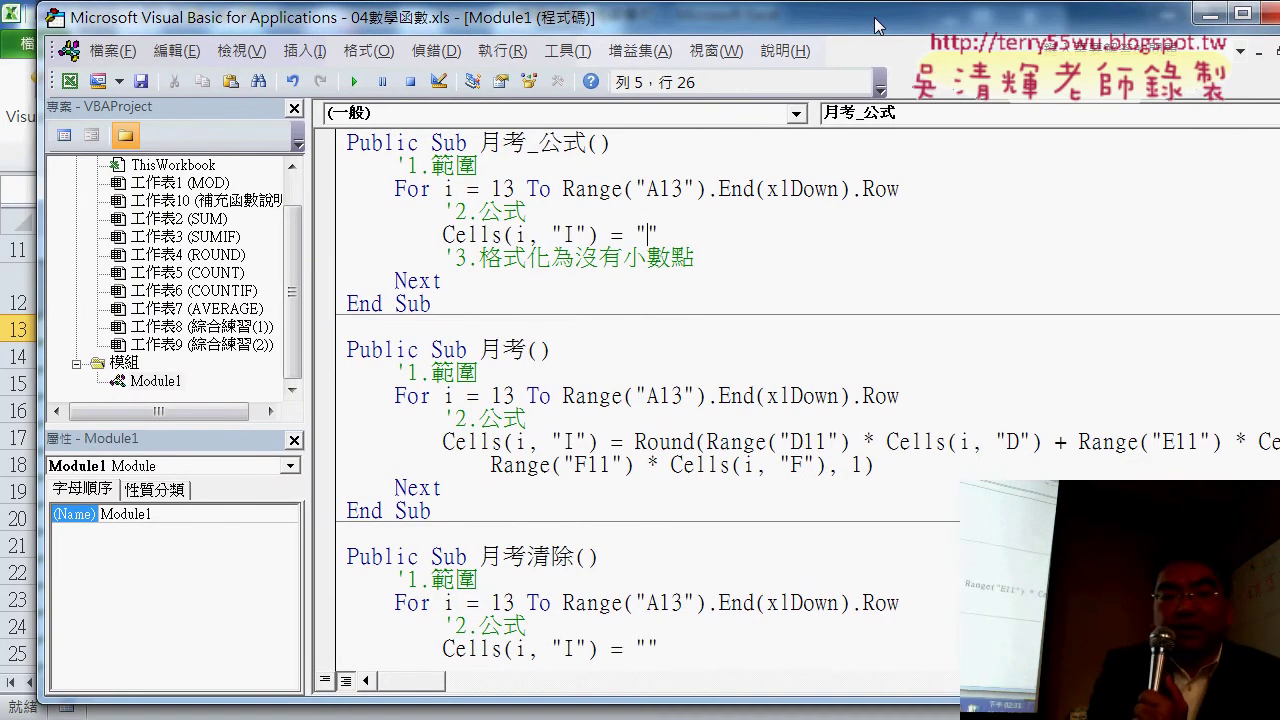
key("ctrl+v")
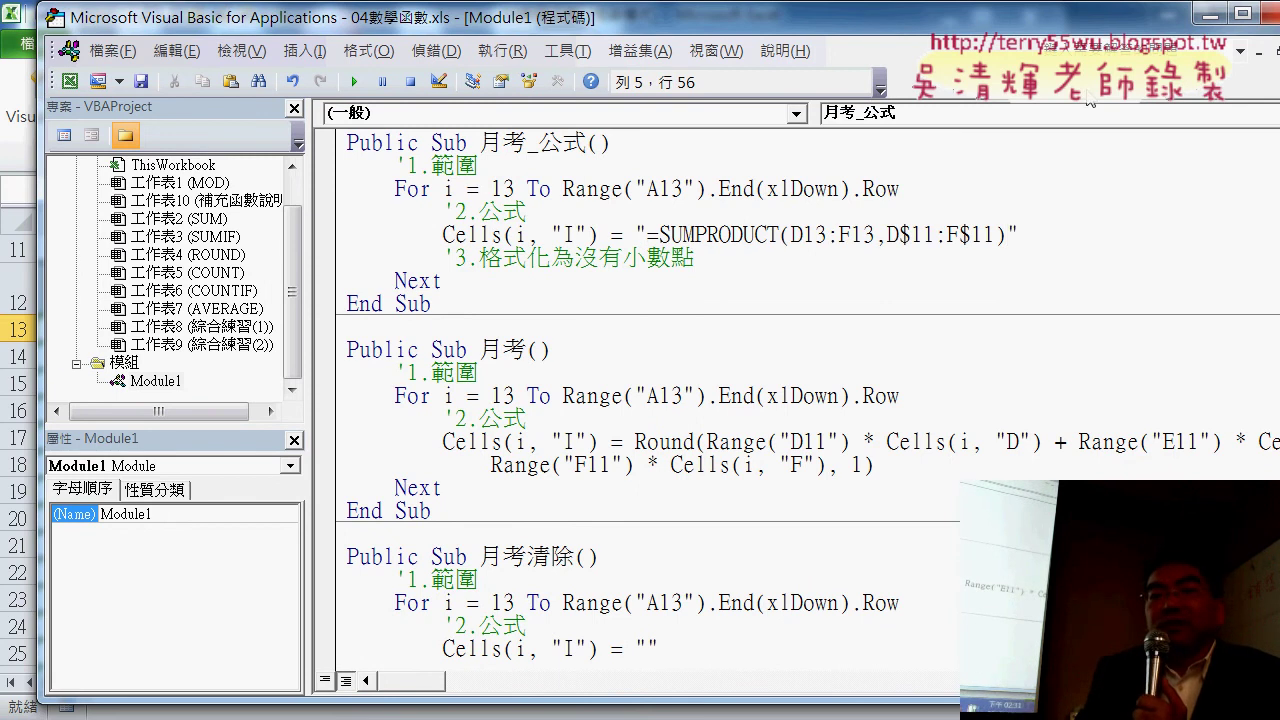
left_click_drag(826, 234, 802, 234)
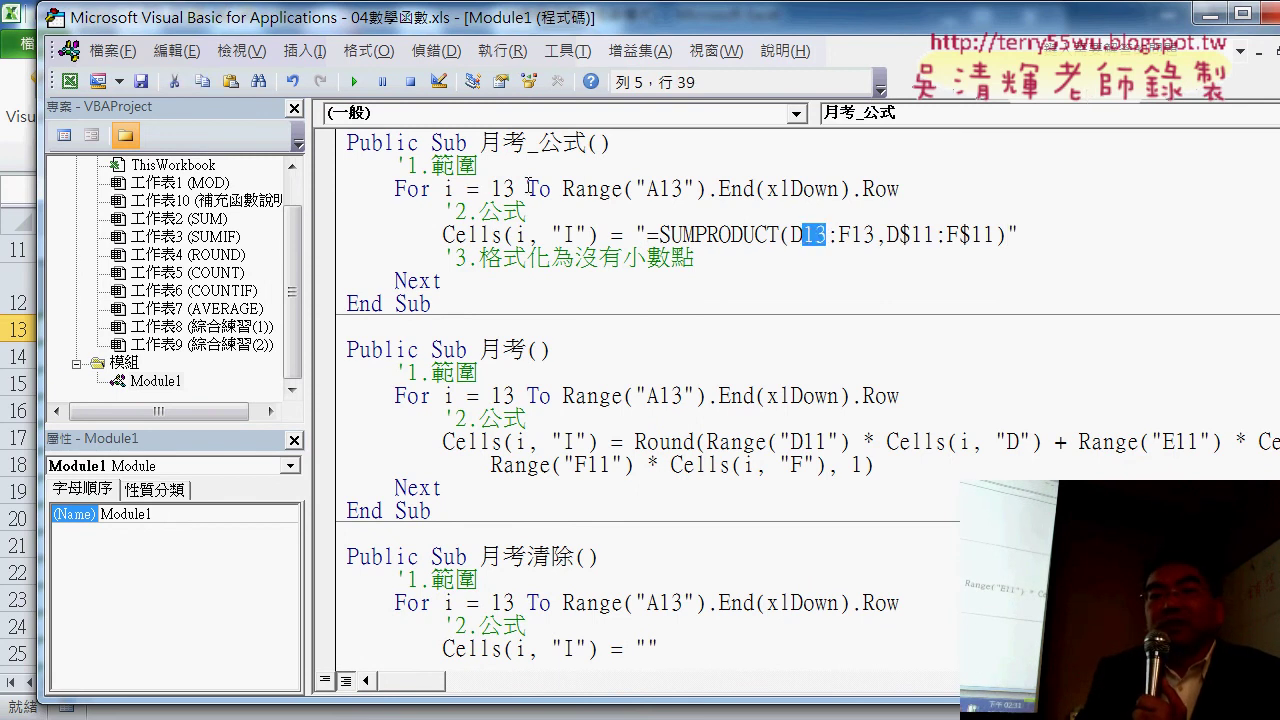
left_click_drag(515, 188, 490, 188)
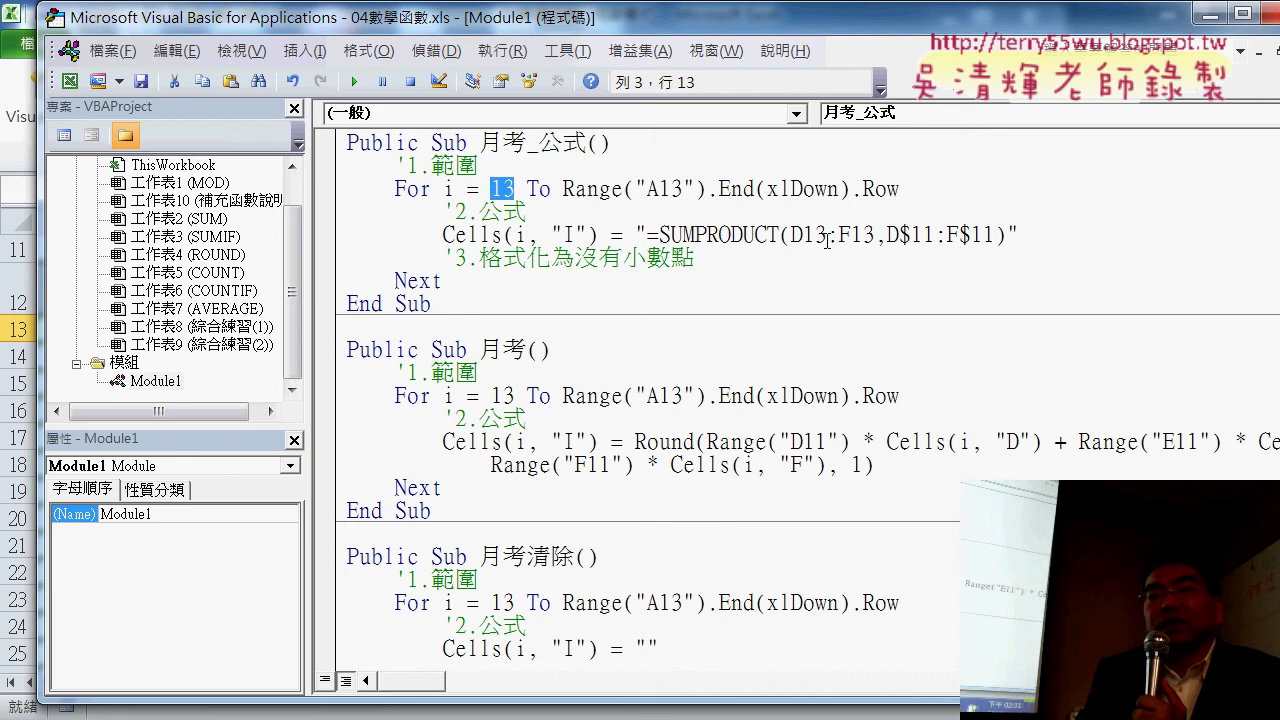
mouse_move(826, 236)
left_mouse_down()
mouse_move(801, 236)
mouse_move(851, 234)
mouse_move(801, 236)
left_mouse_up()
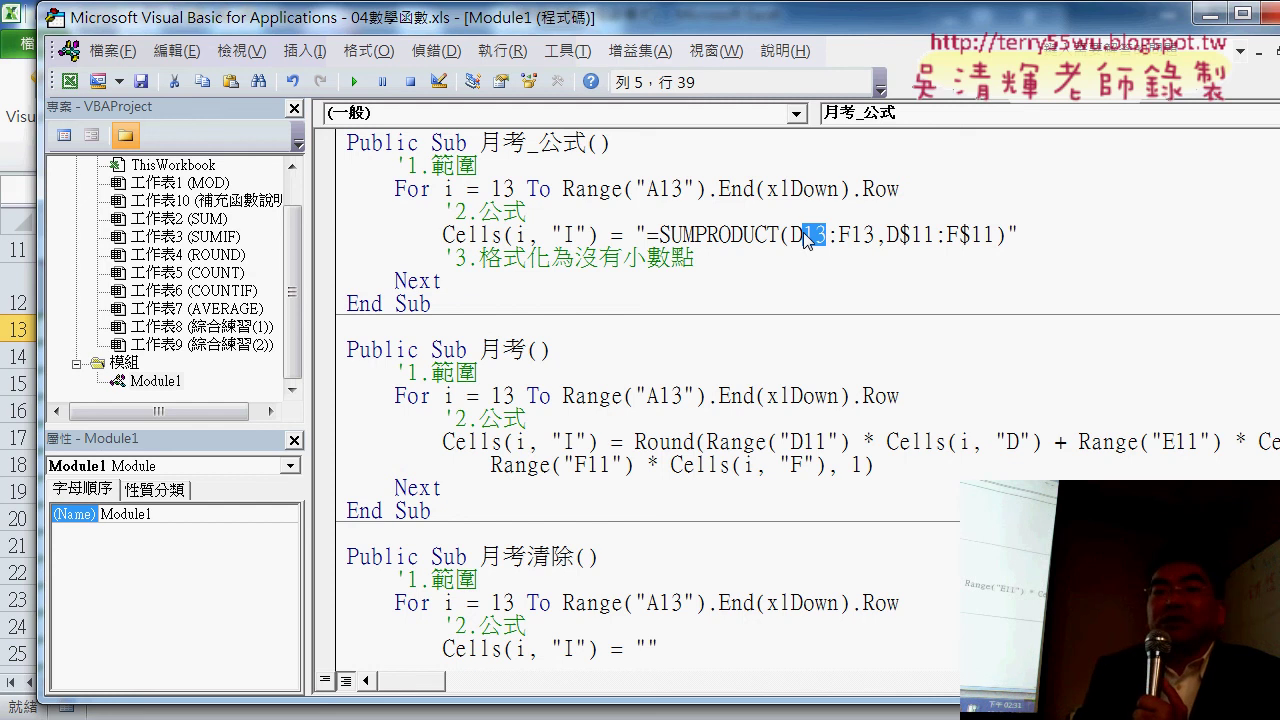
left_click_drag(1082, 25, 737, 41)
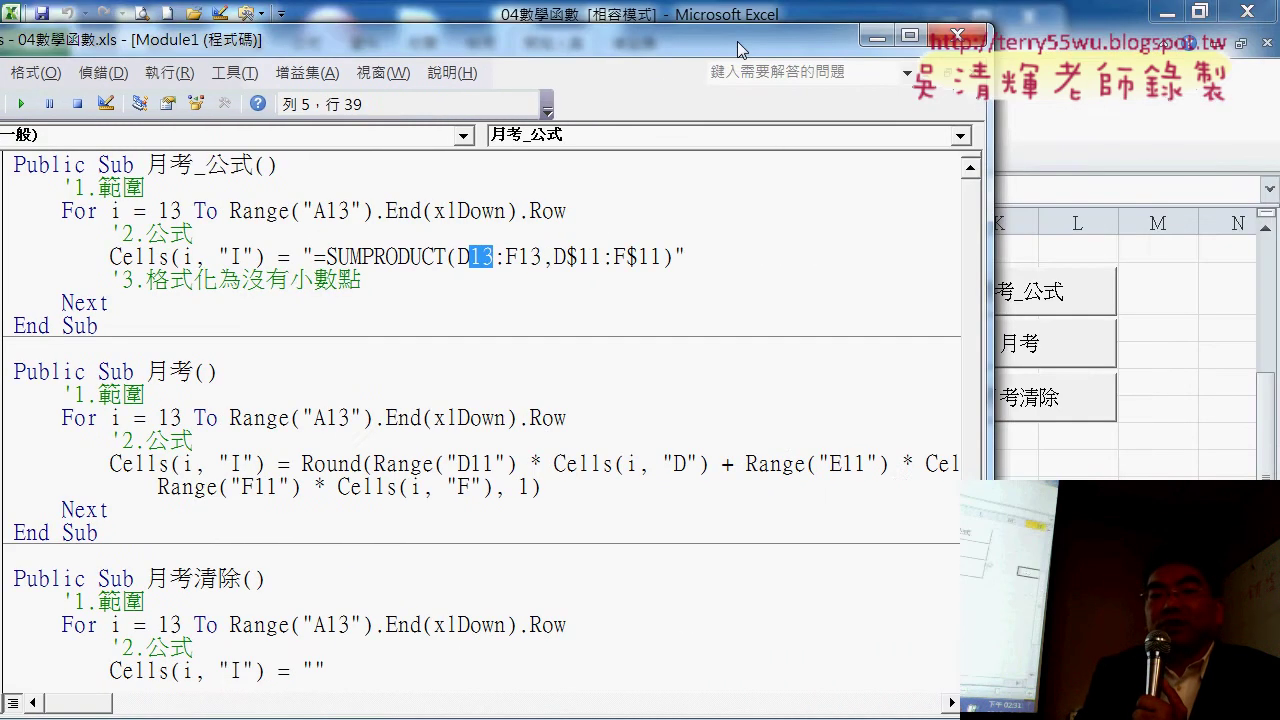
left_click(1225, 382)
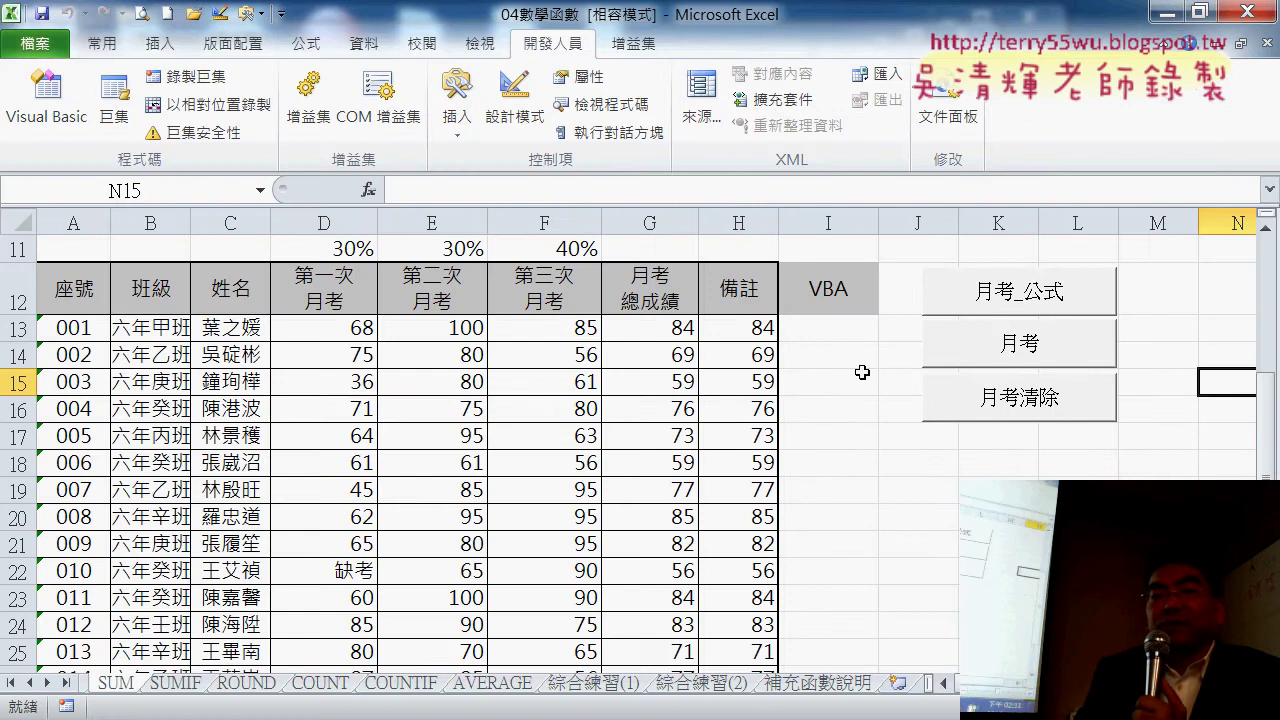
Compare H13's and H14's formulas to see the row numbers change, returning to the code.
left_click(746, 333)
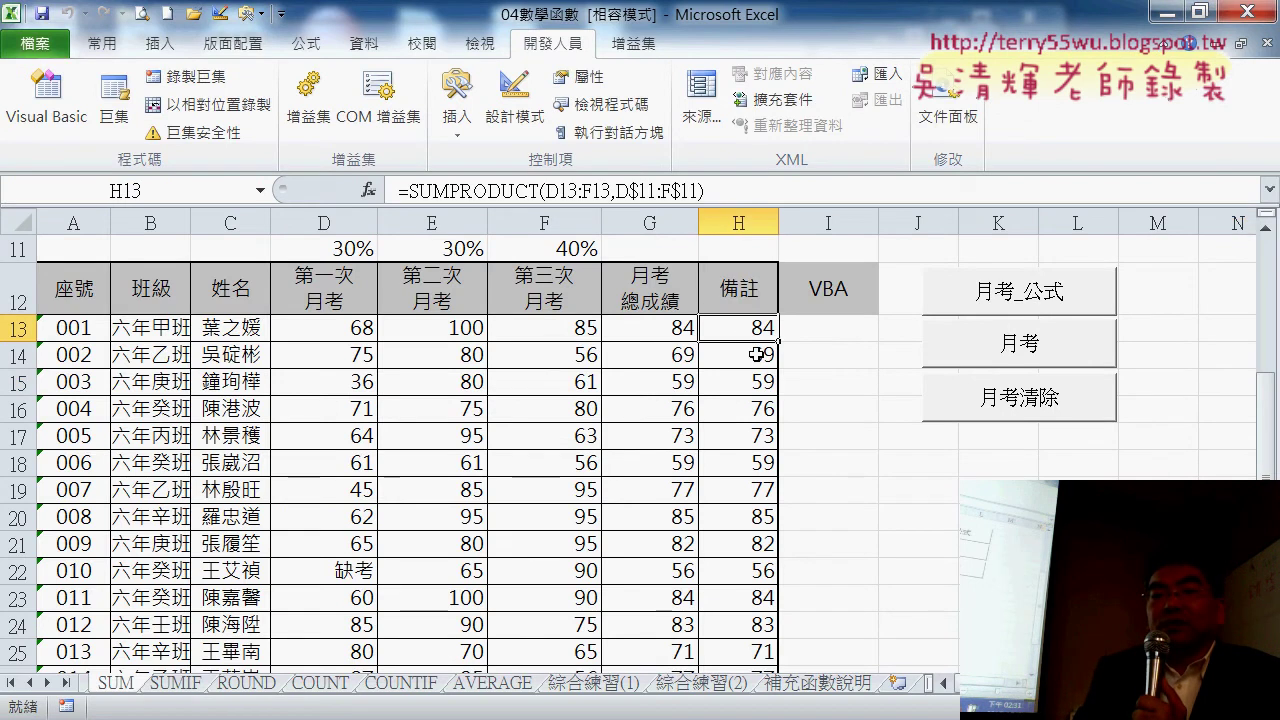
left_click(758, 354)
left_click(756, 336)
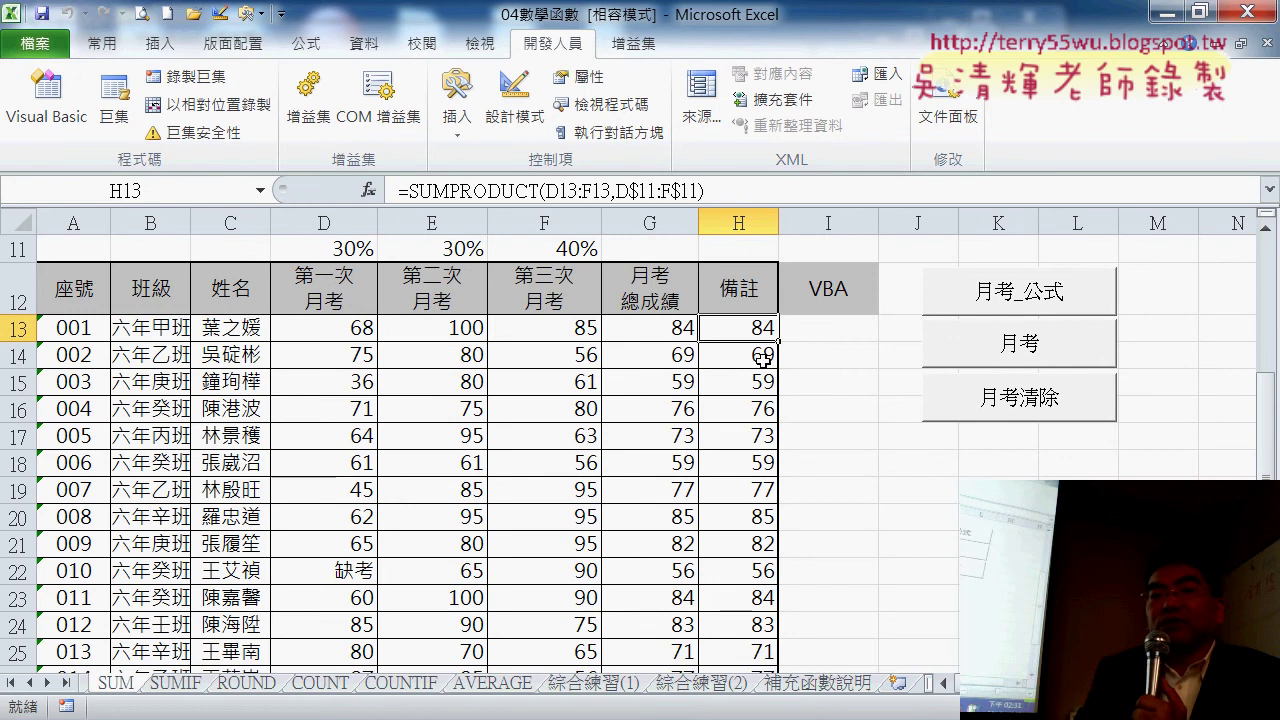
left_click(763, 361)
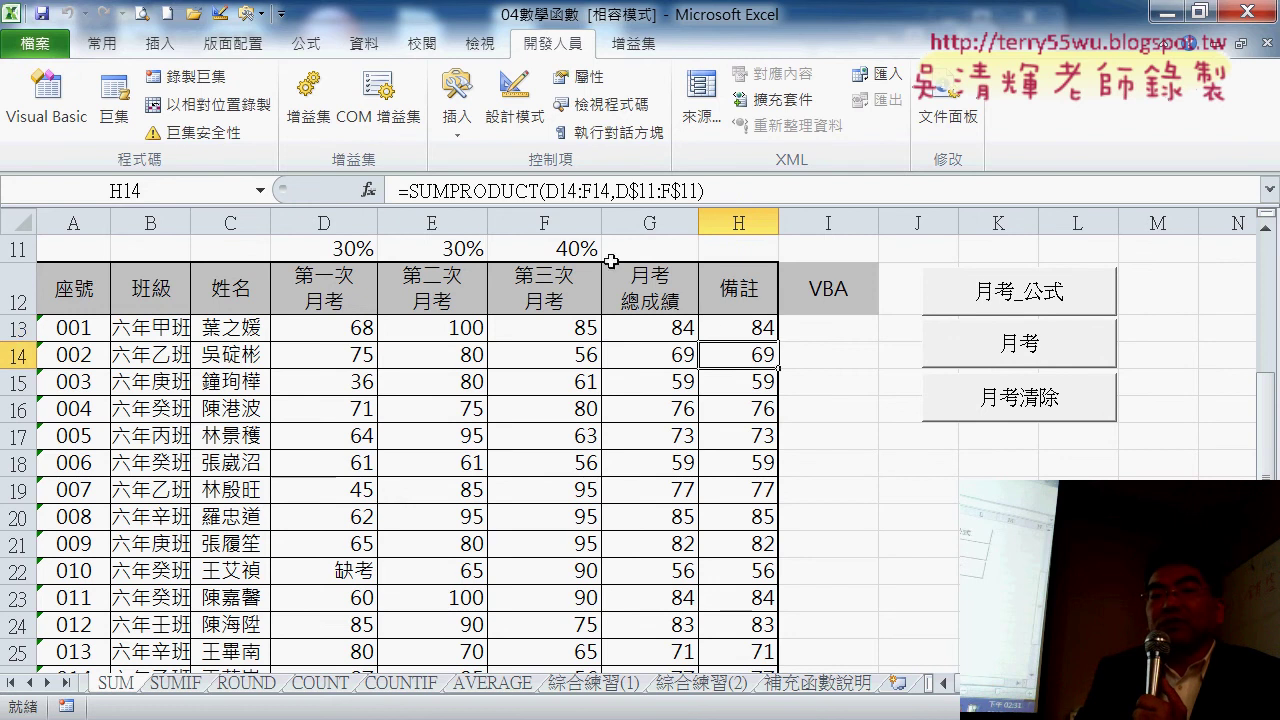
left_click(745, 328)
left_click(760, 358)
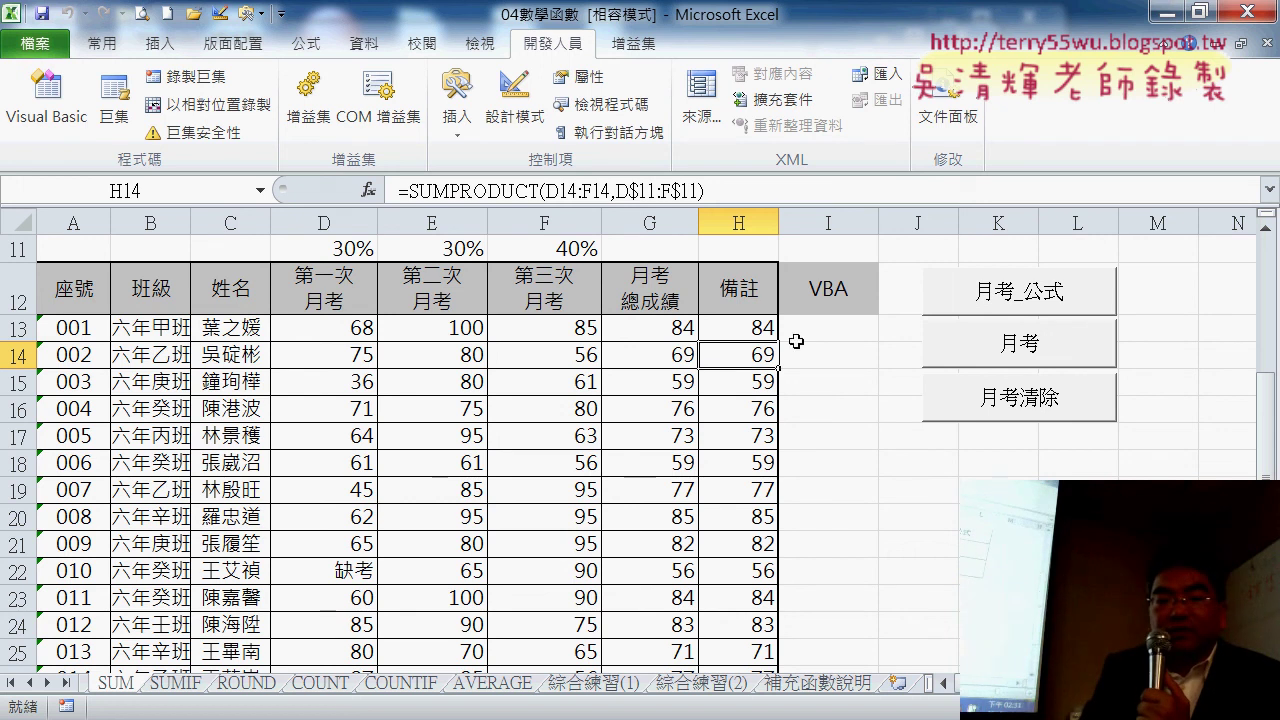
left_click(443, 600)
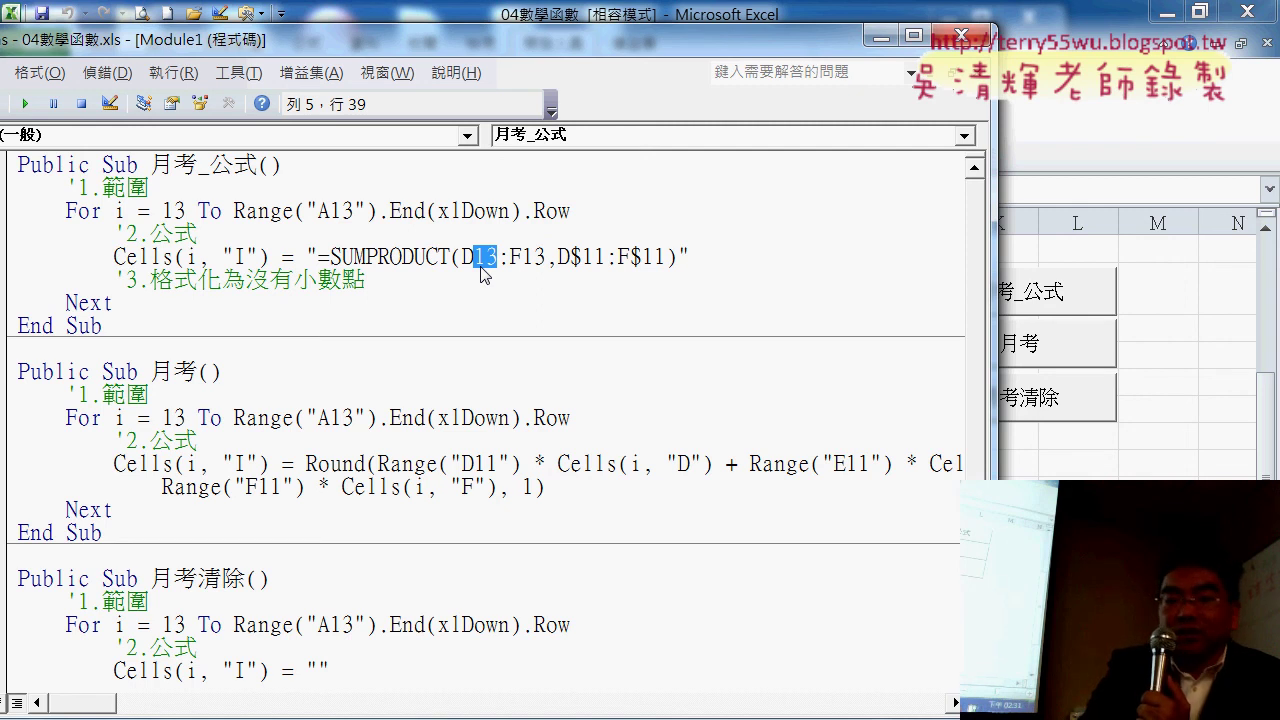
Replace the 13 in D13 with " & i & " so column D uses row i.
type("\"\"")
left_click(486, 257)
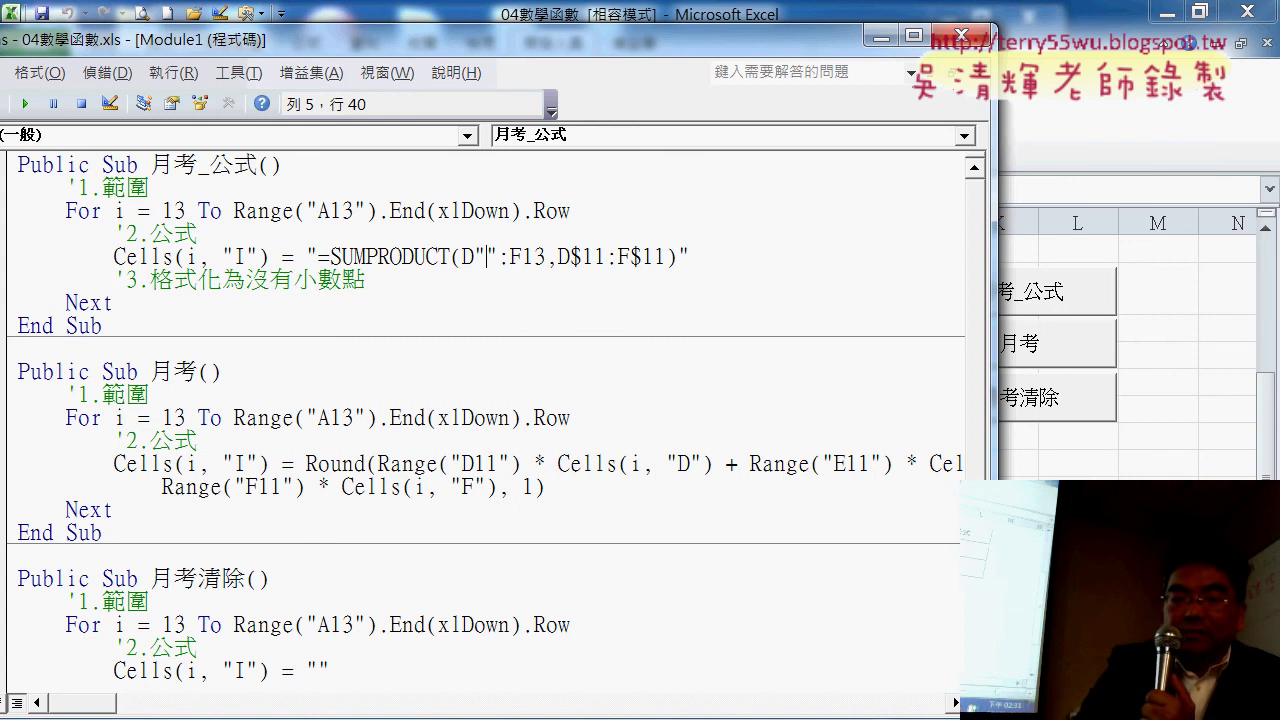
type("&&")
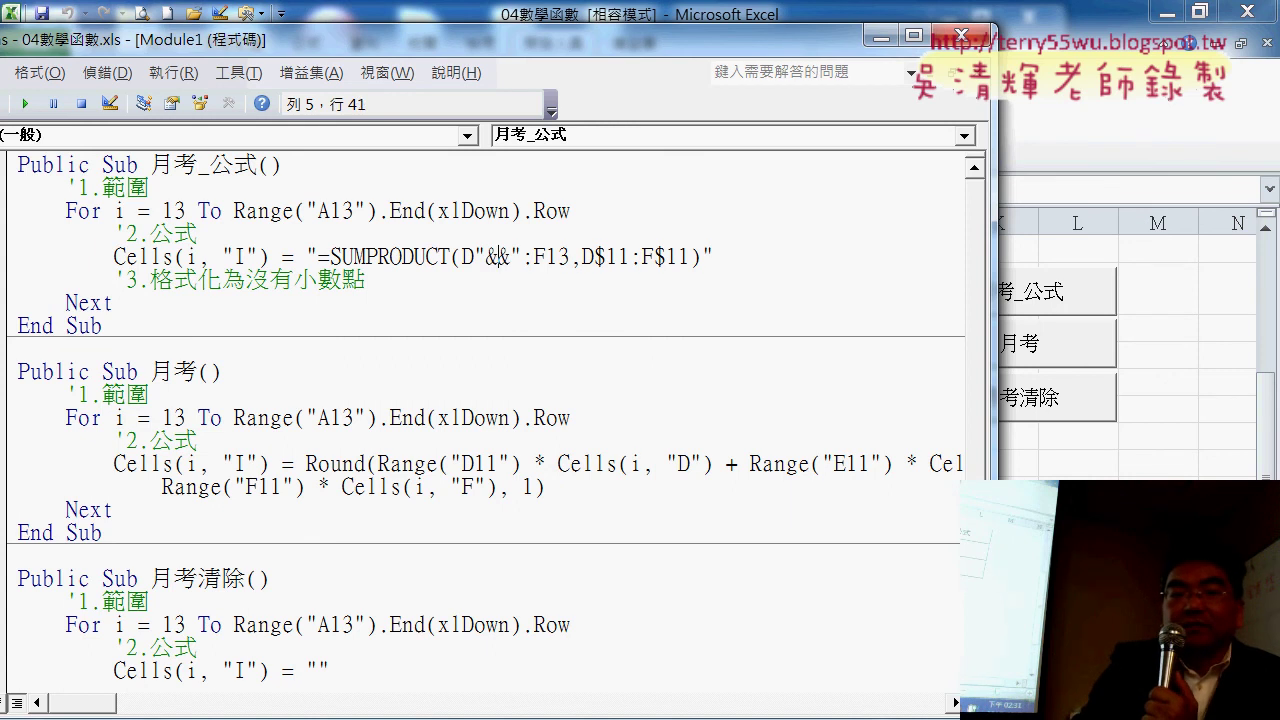
type("i")
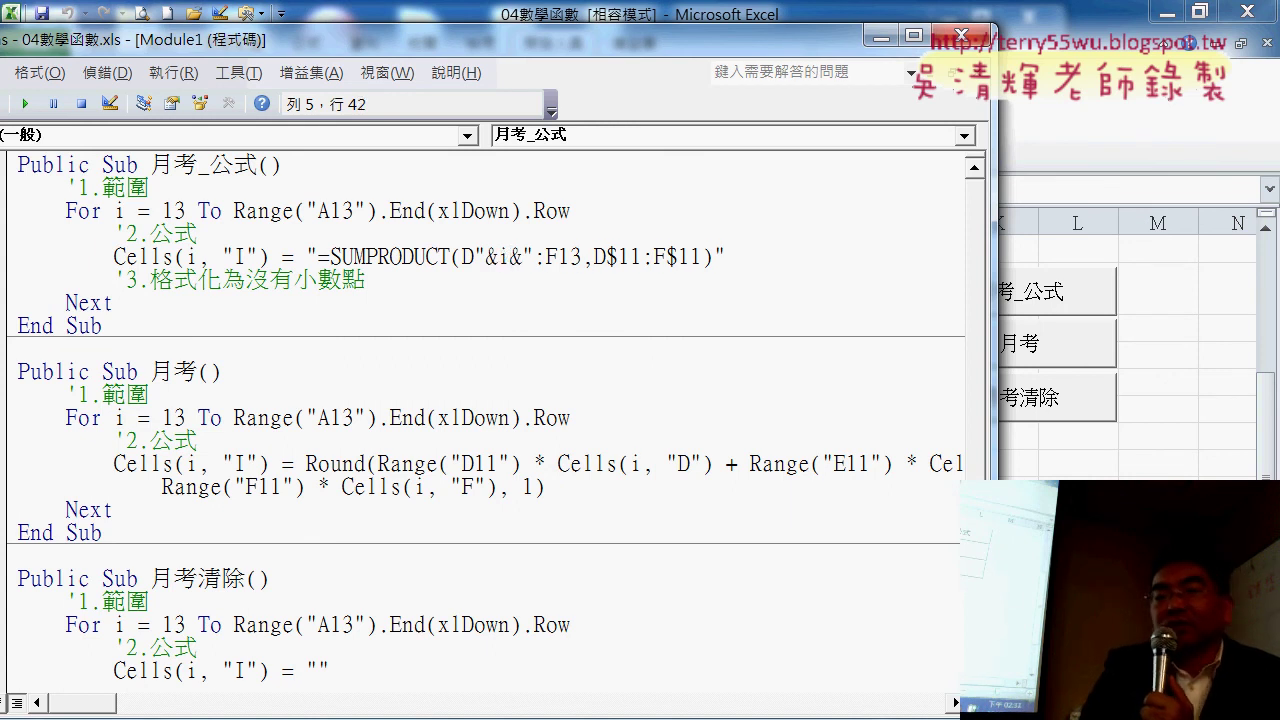
left_click(487, 257)
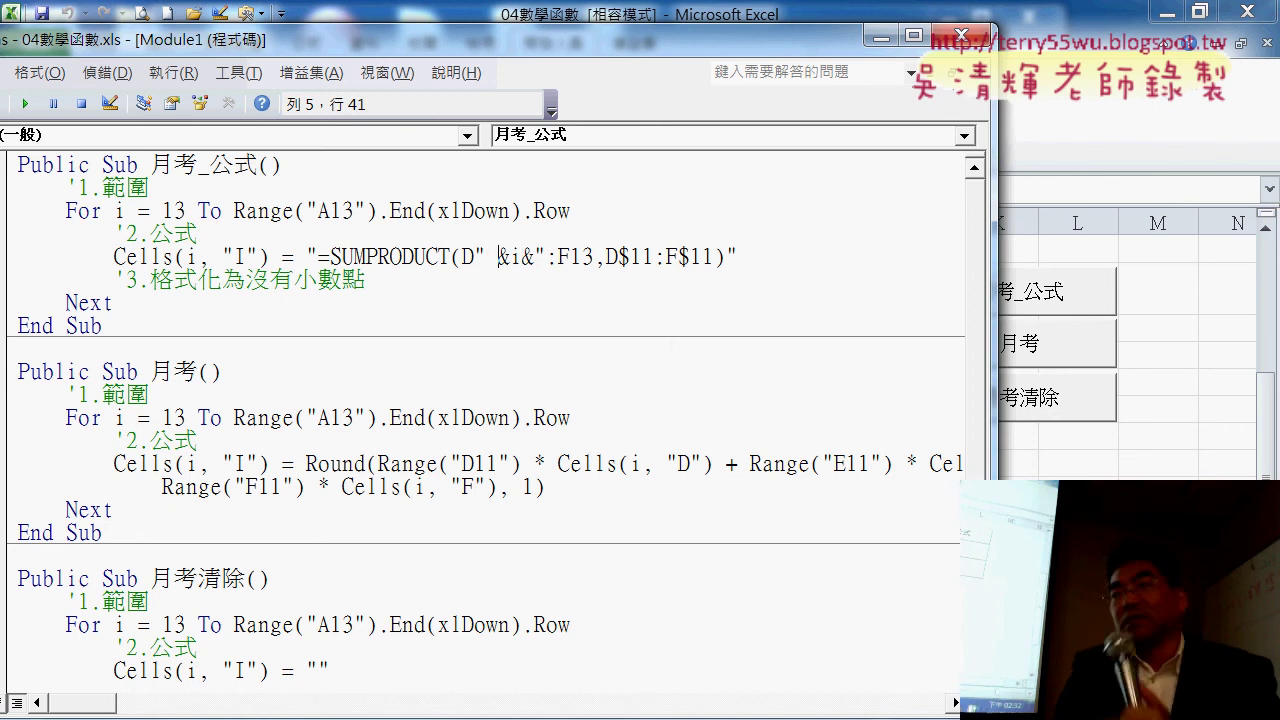
key("Right")
key("Right")
key("Right")
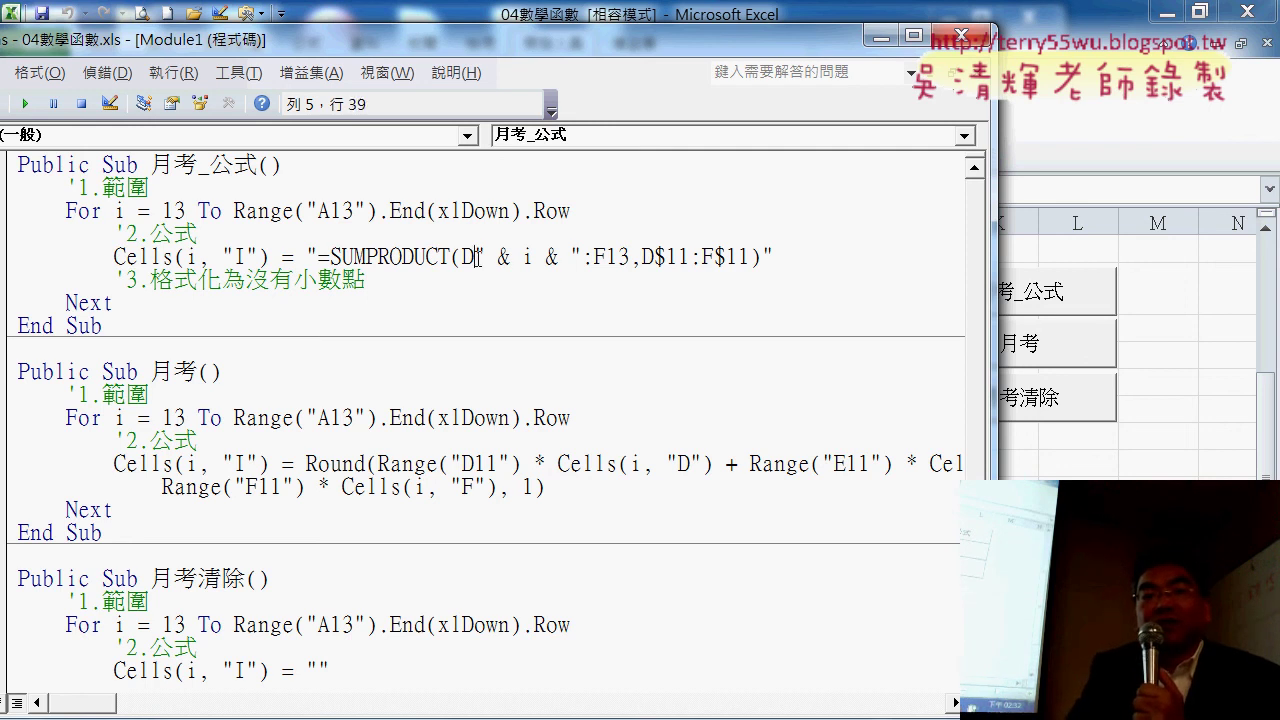
Copy the " & i & " piece and paste it over the 13 in F13.
left_click_drag(476, 257, 578, 257)
right_click(560, 261)
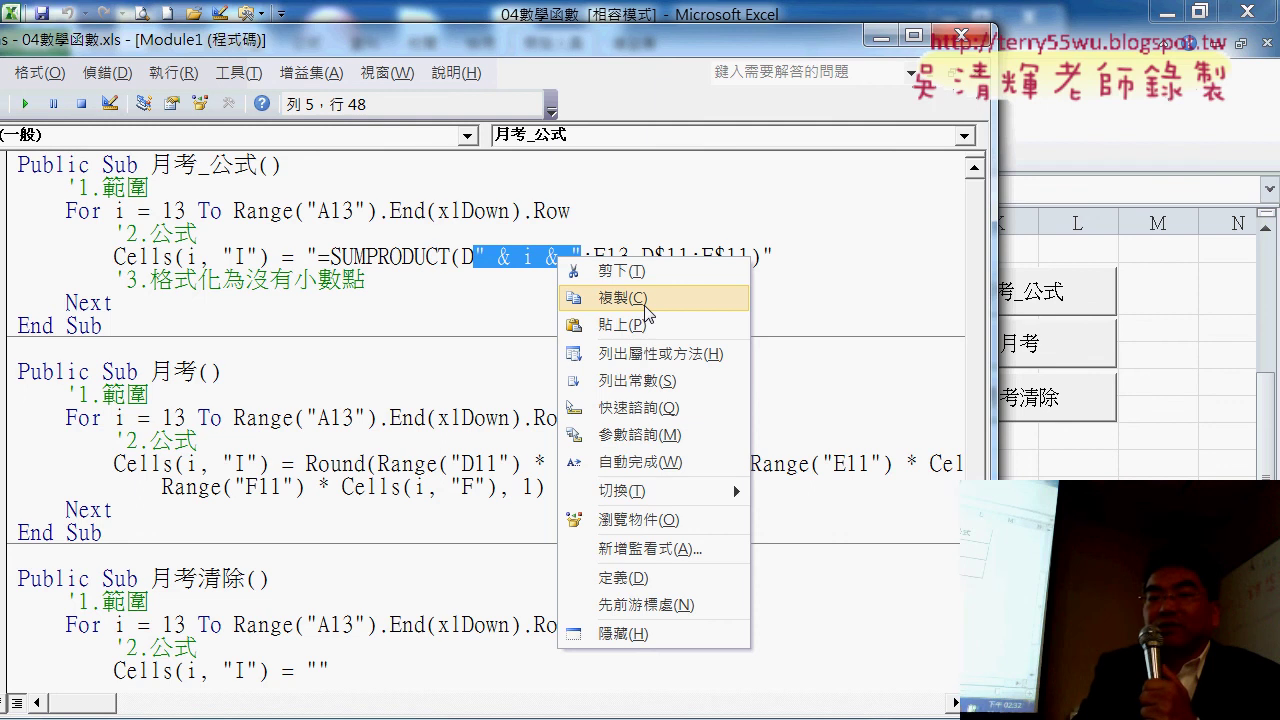
left_click(637, 298)
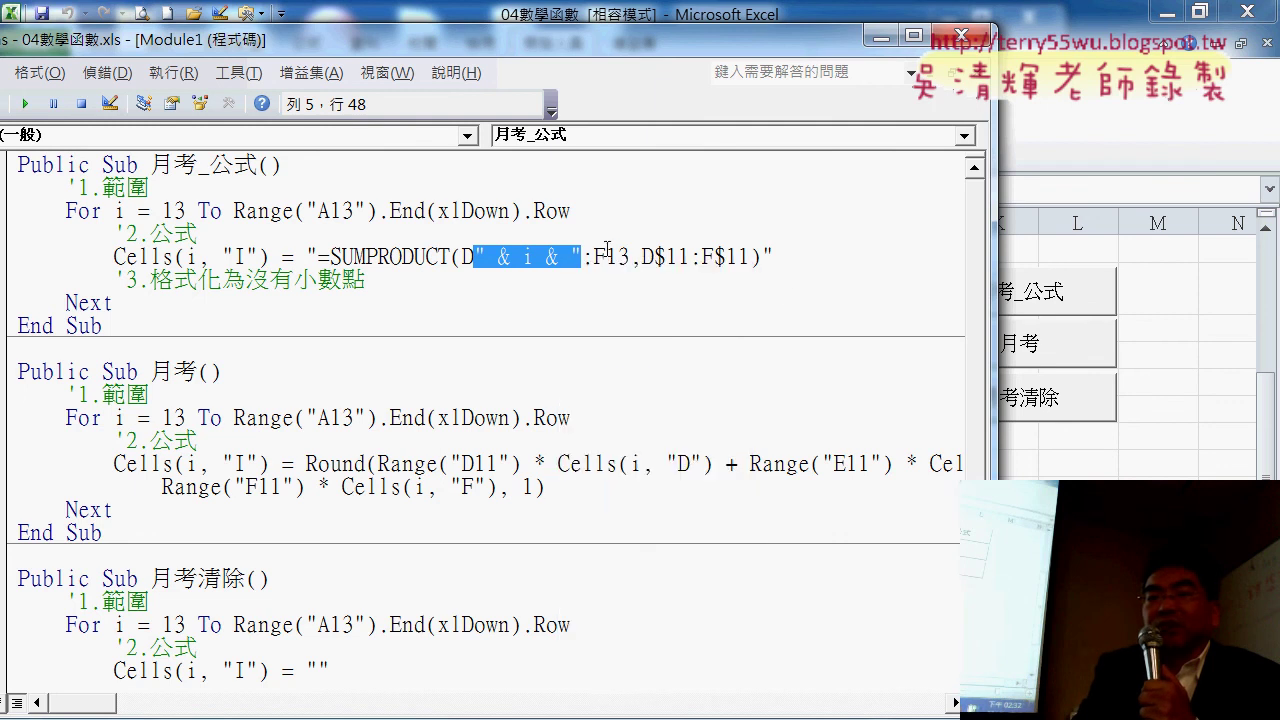
left_click_drag(605, 257, 630, 257)
right_click(621, 266)
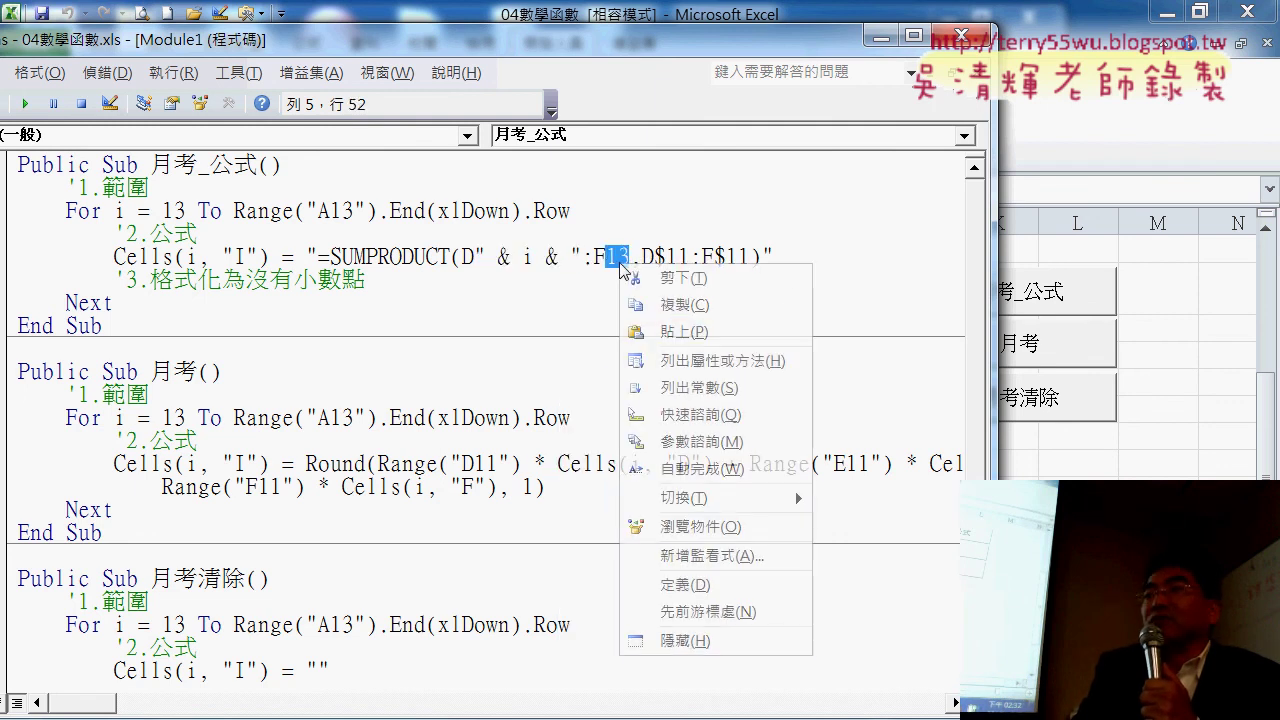
left_click(677, 340)
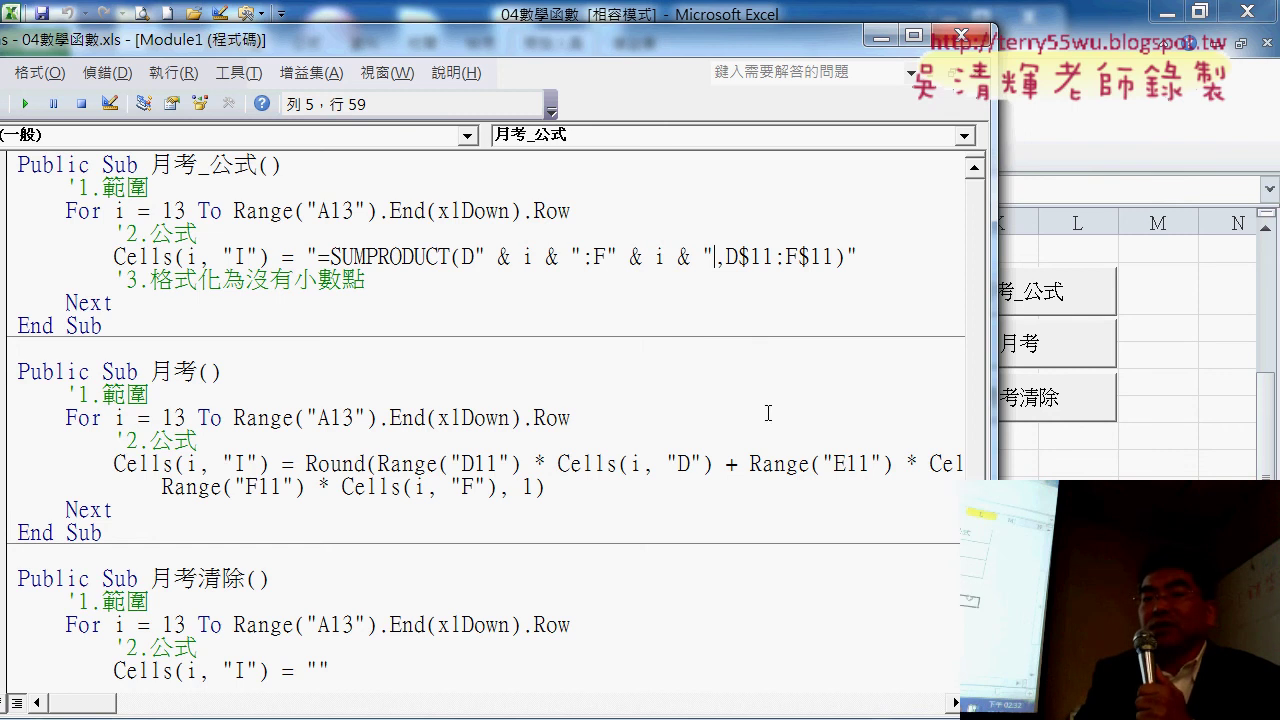
left_click(1095, 480)
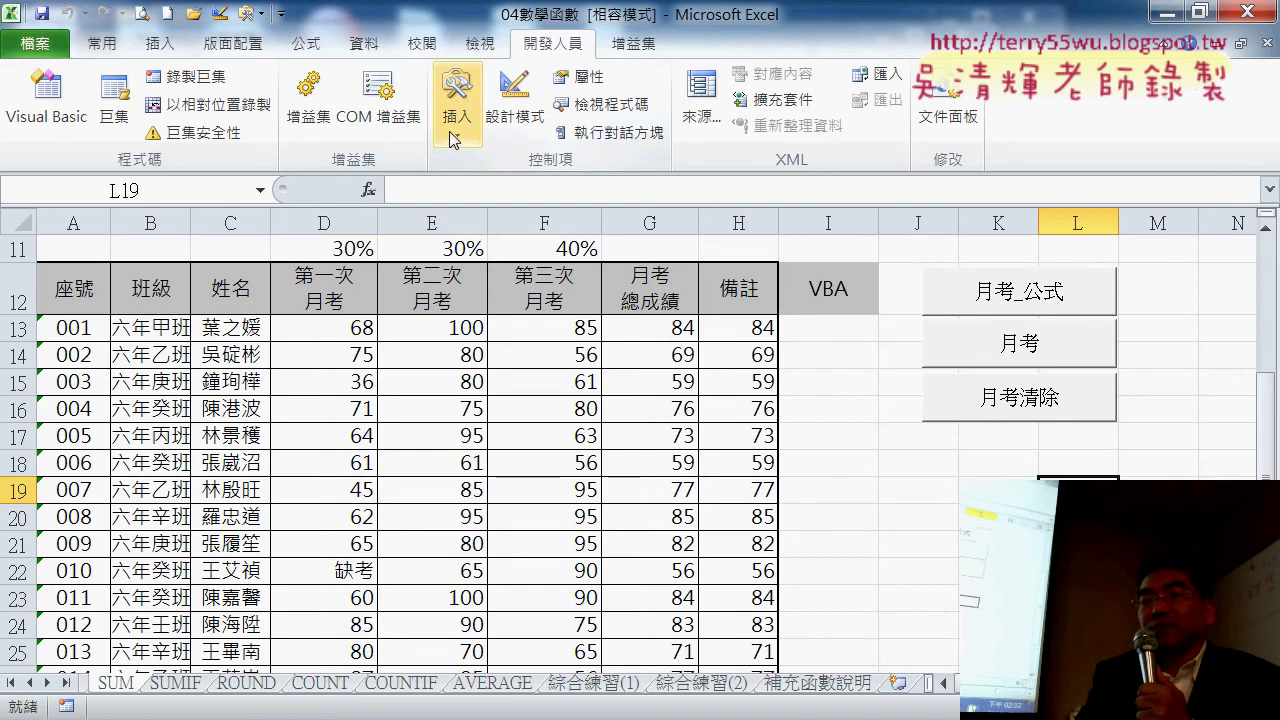
Run 月考_公式 and show column I scores with one decimal, e.g. 59.0 and 77.0.
left_click(1020, 294)
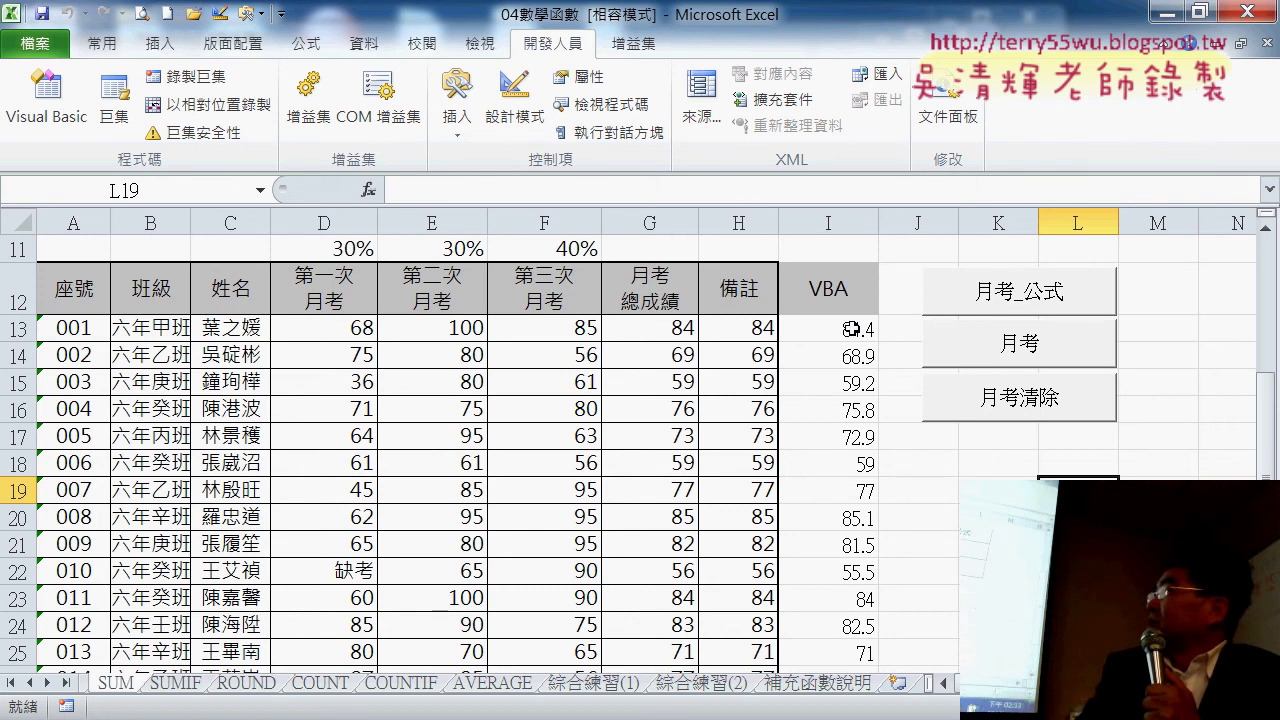
left_click_drag(851, 329, 851, 625)
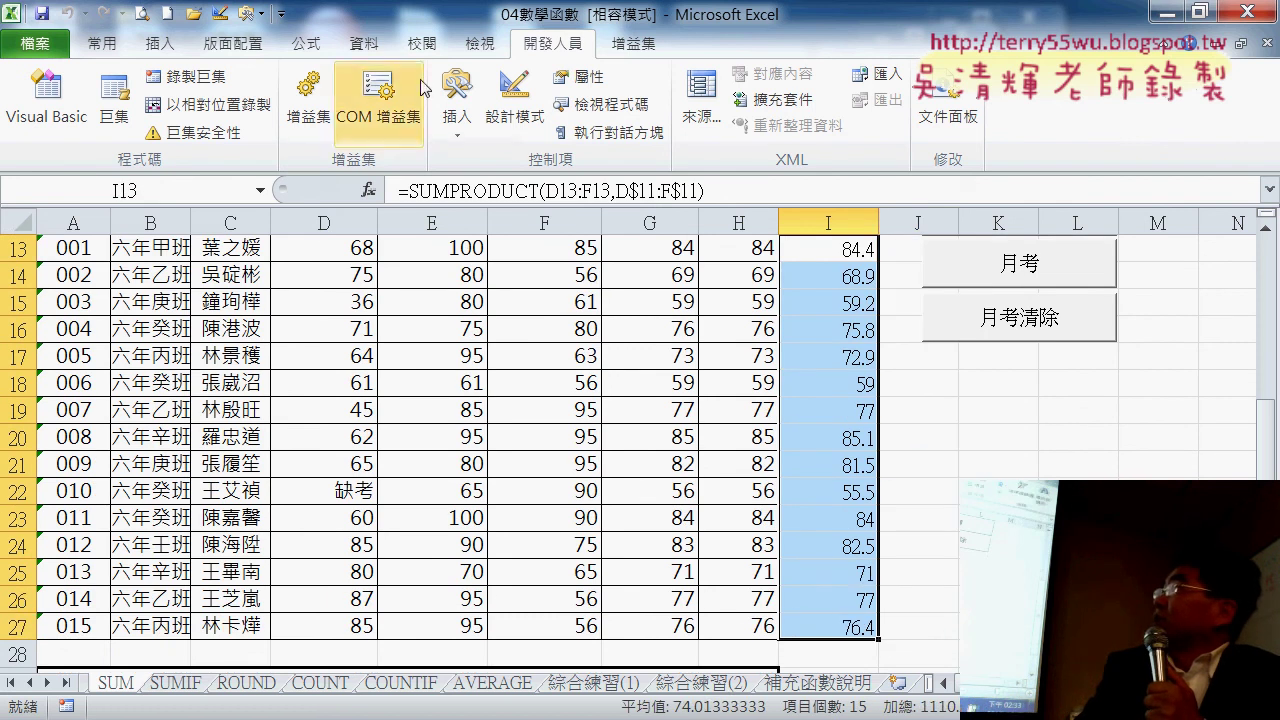
left_click(100, 44)
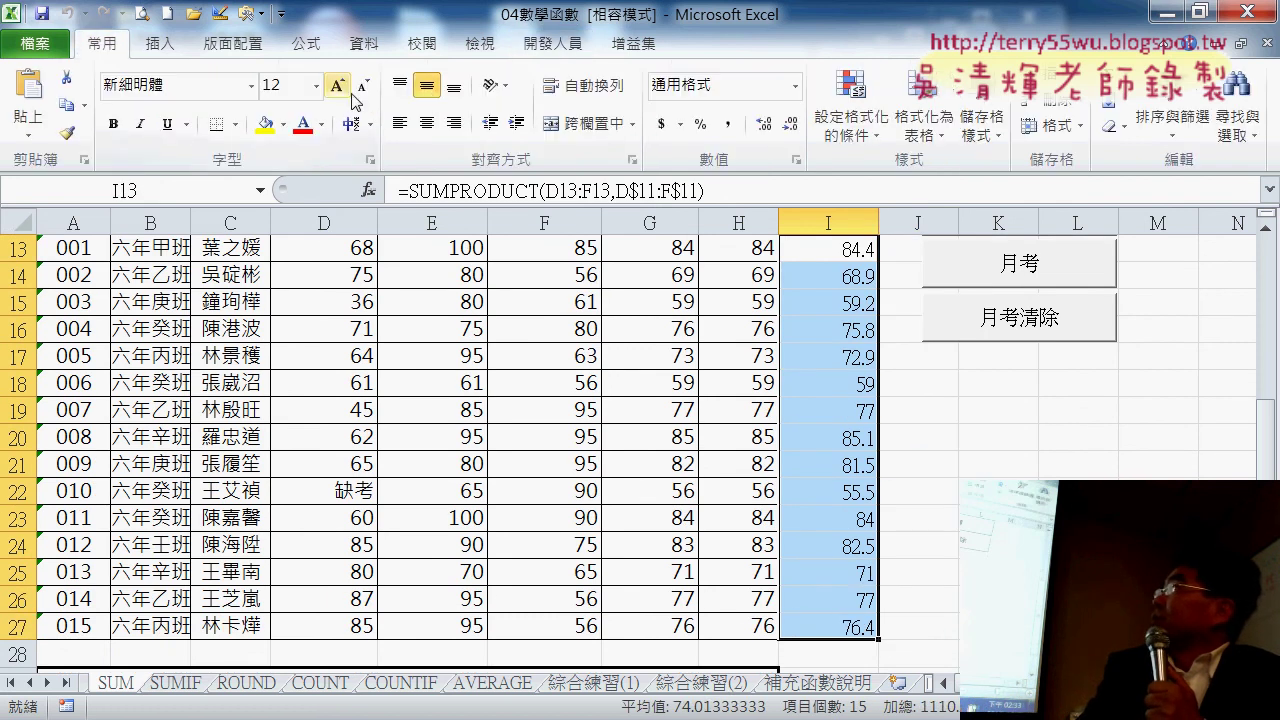
left_click(791, 127)
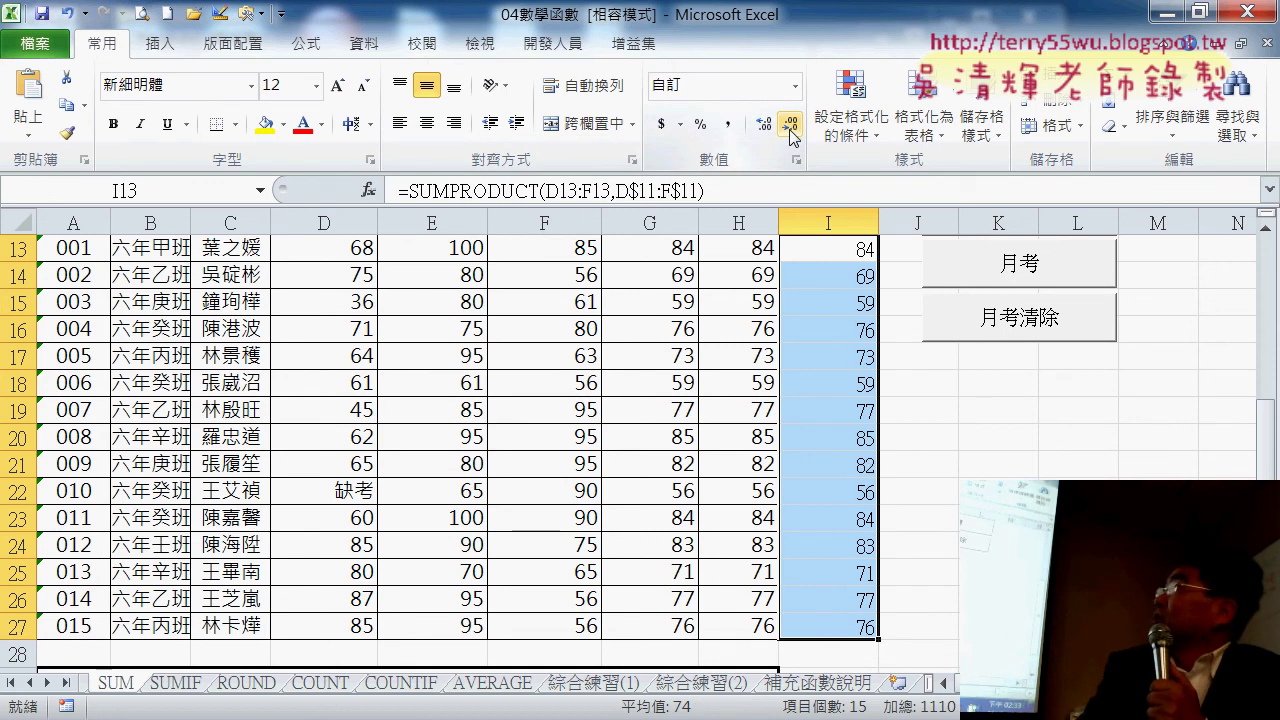
left_click(764, 126)
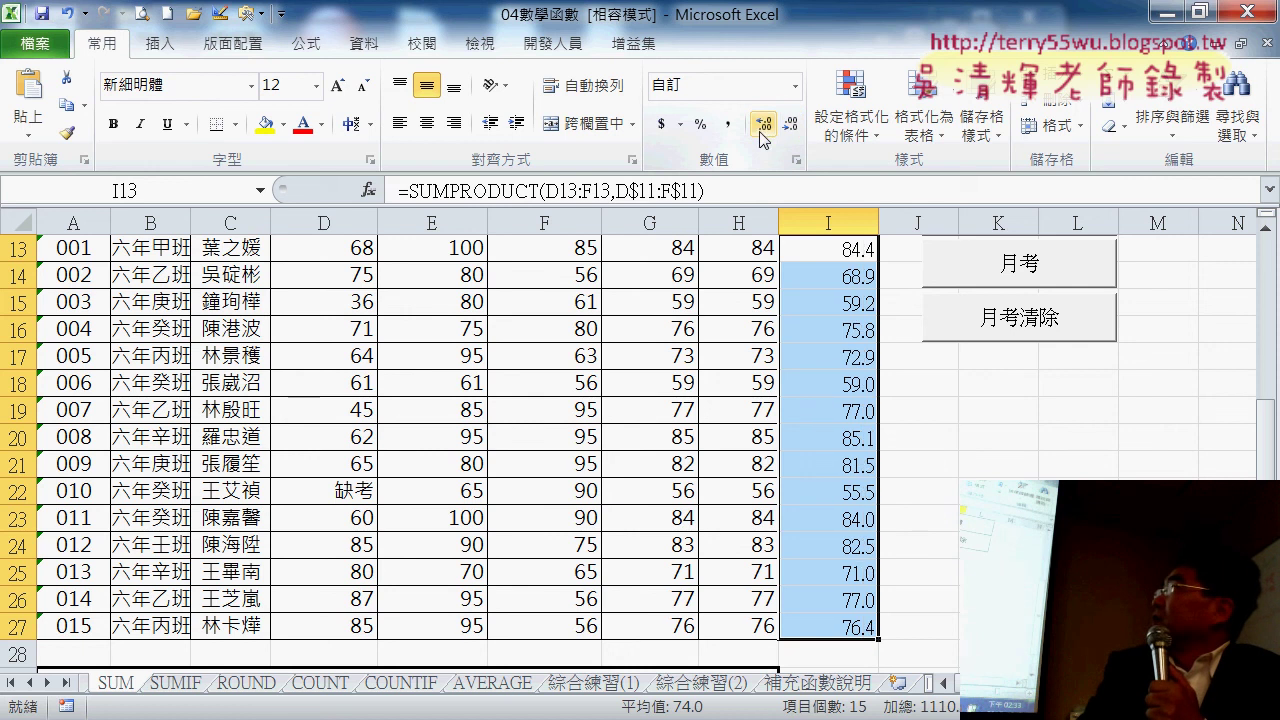
left_click(968, 431)
scroll(968, 431, "up", 1)
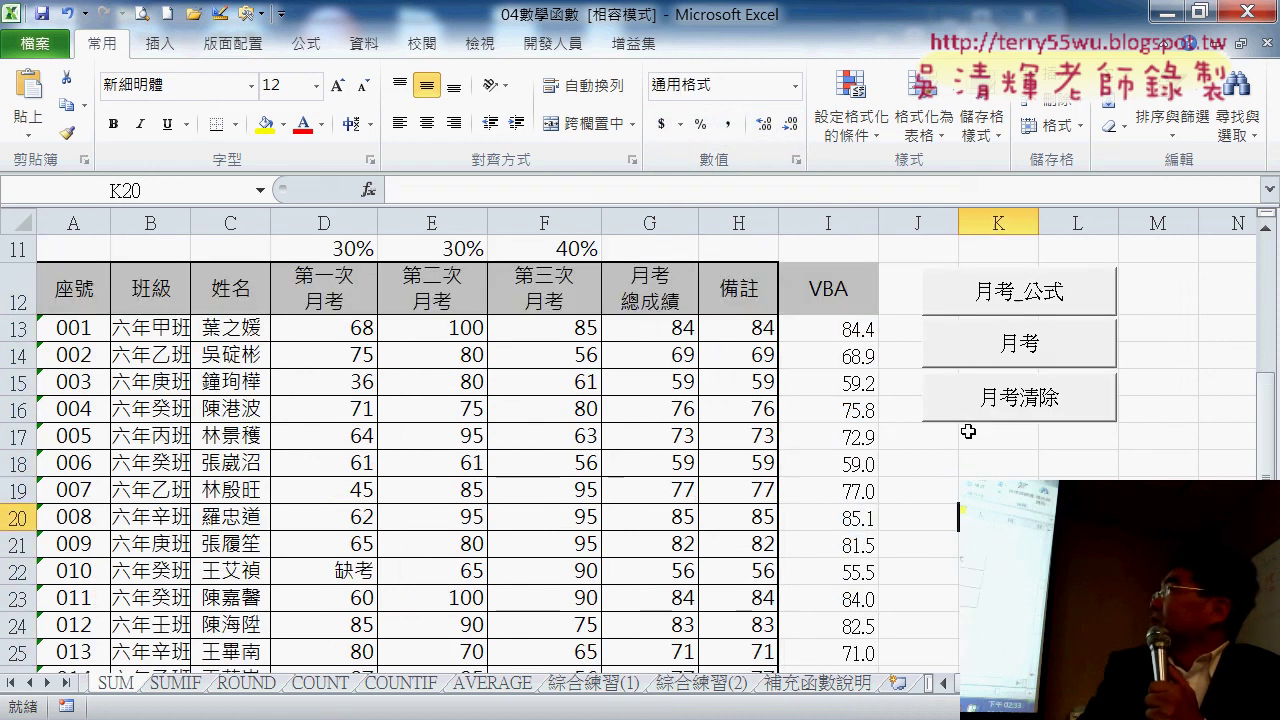
scroll(968, 431, "up", 2)
scroll(970, 400, "down", 1)
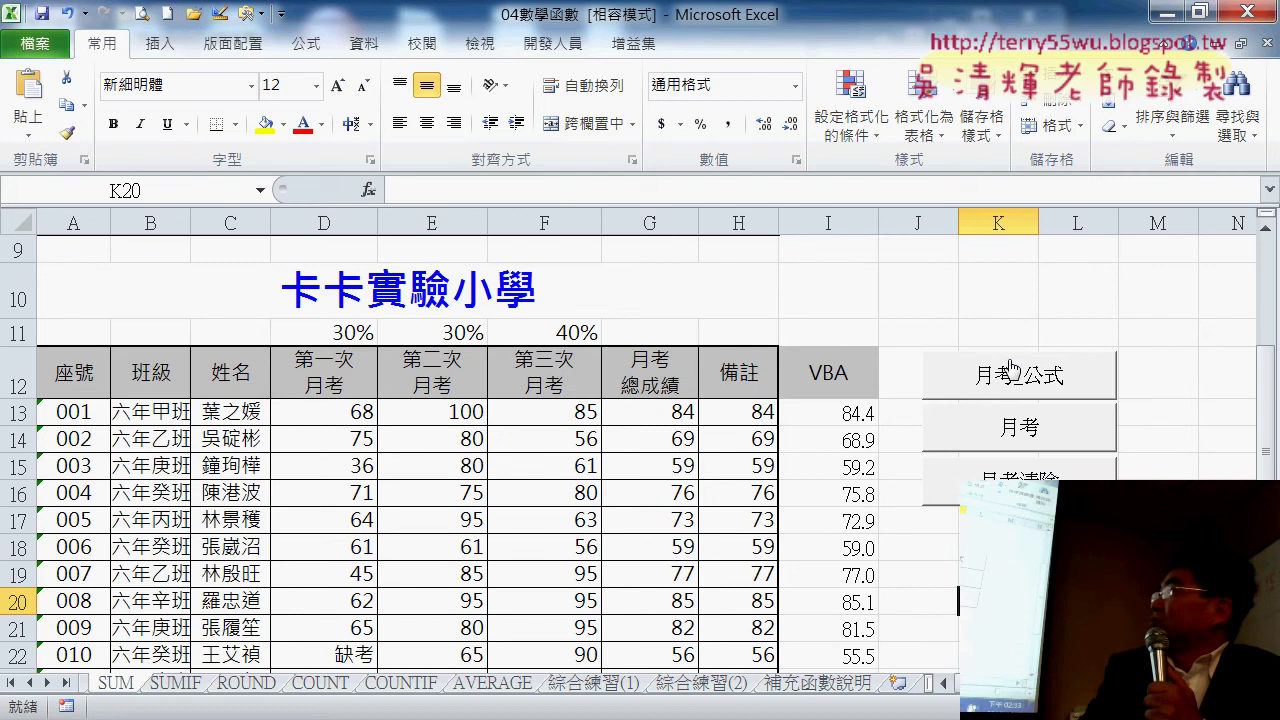
left_click(746, 411)
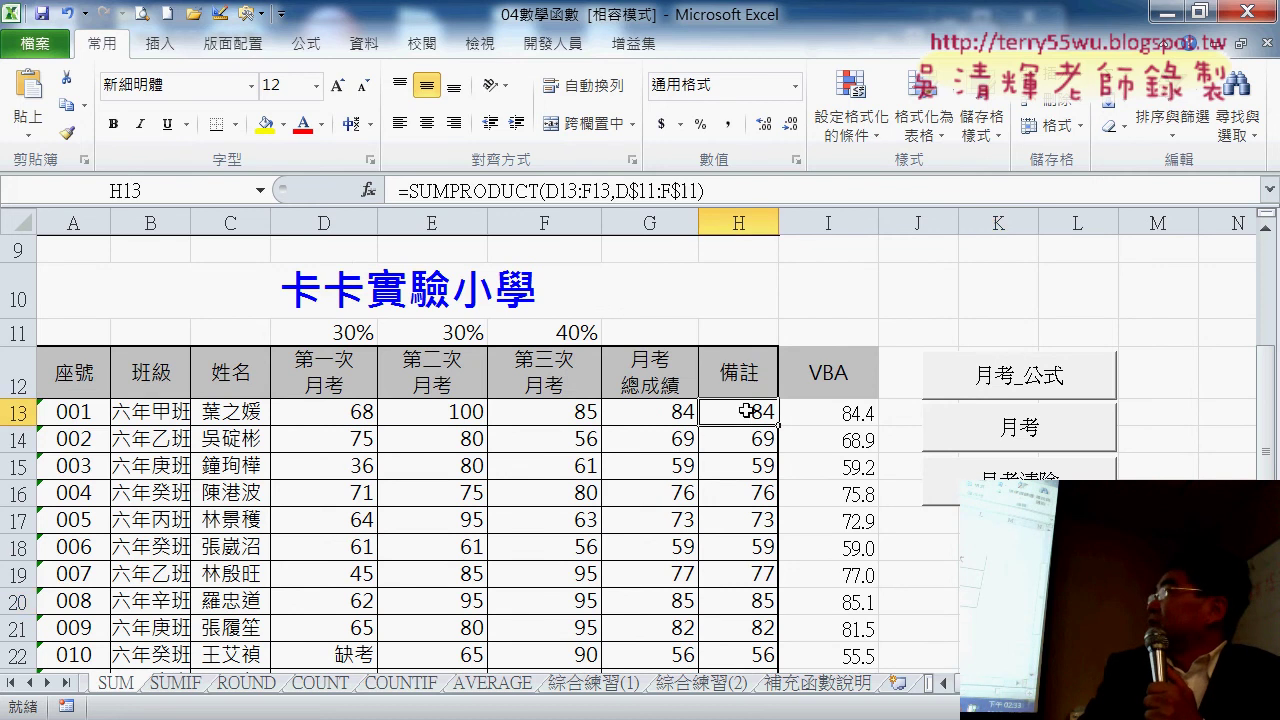
left_click(840, 416)
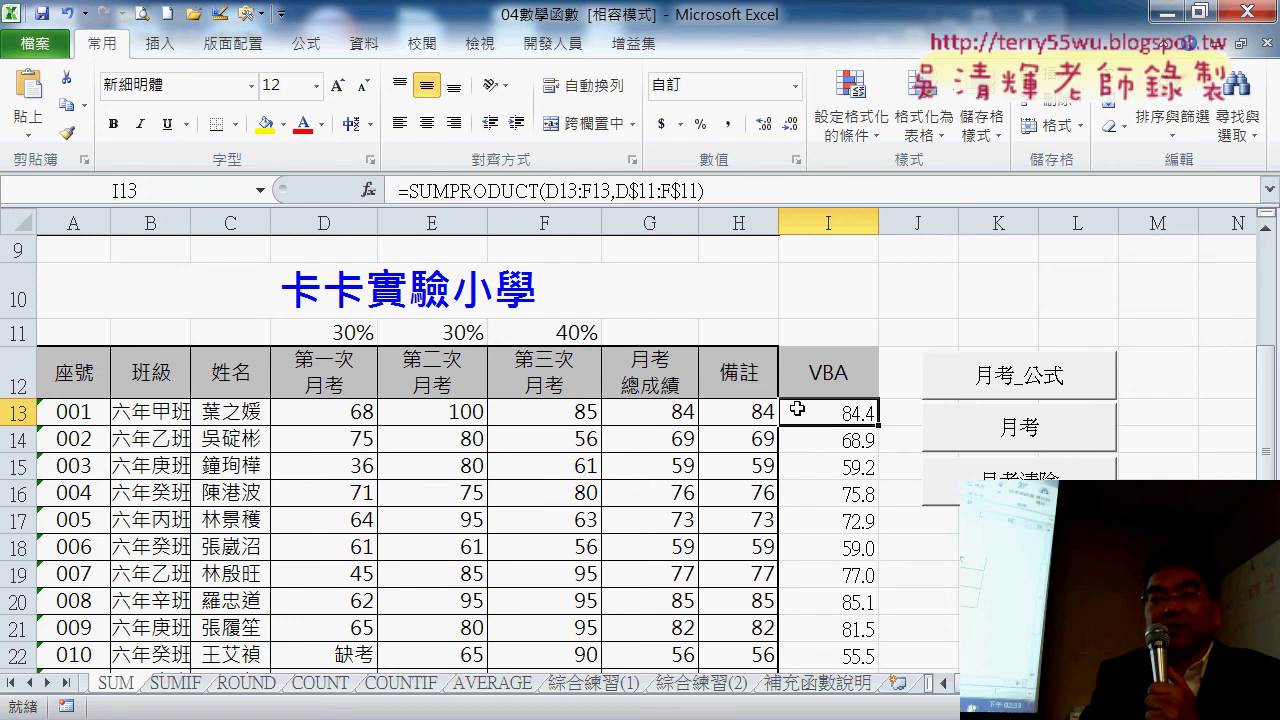
right_click(752, 412)
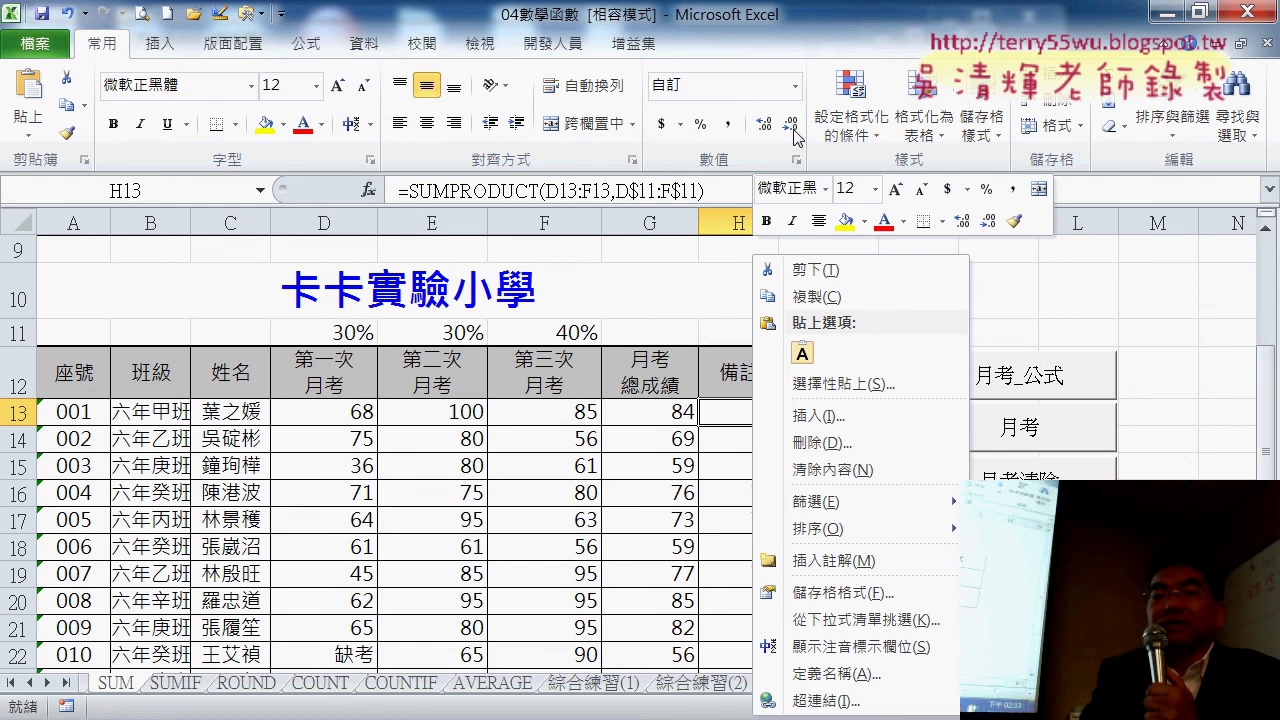
left_click(843, 593)
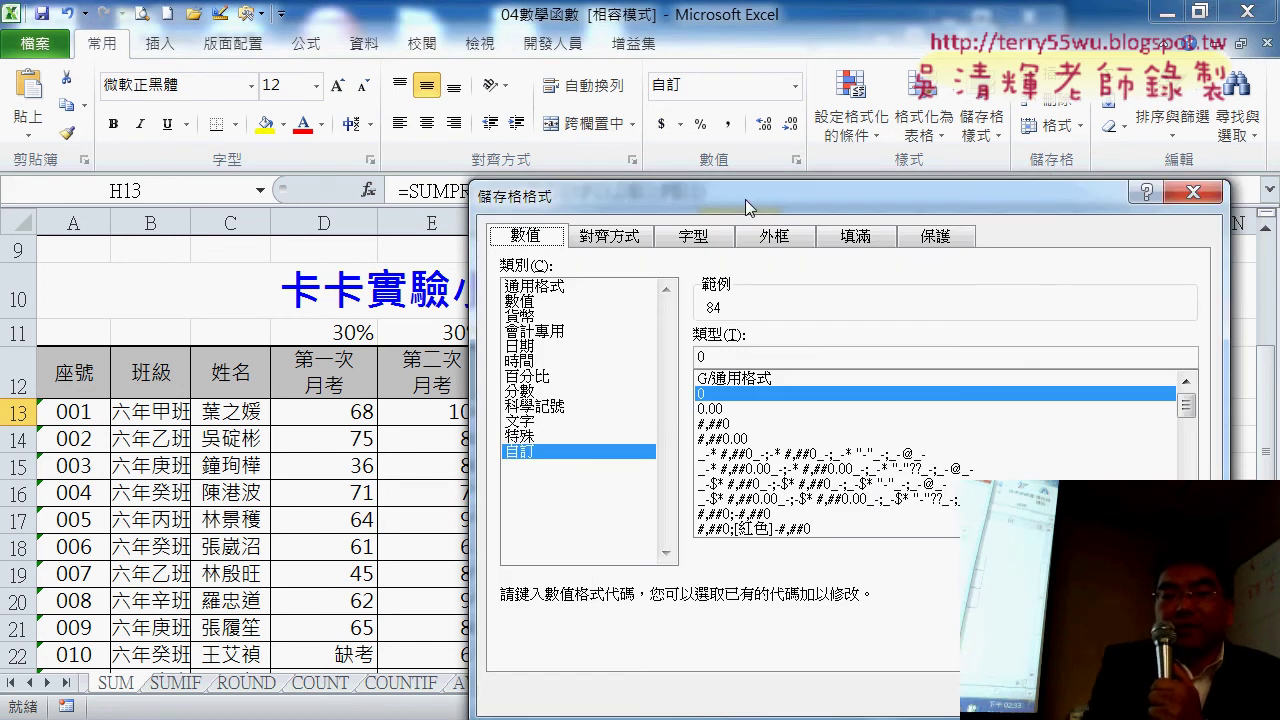
left_click_drag(745, 199, 606, 104)
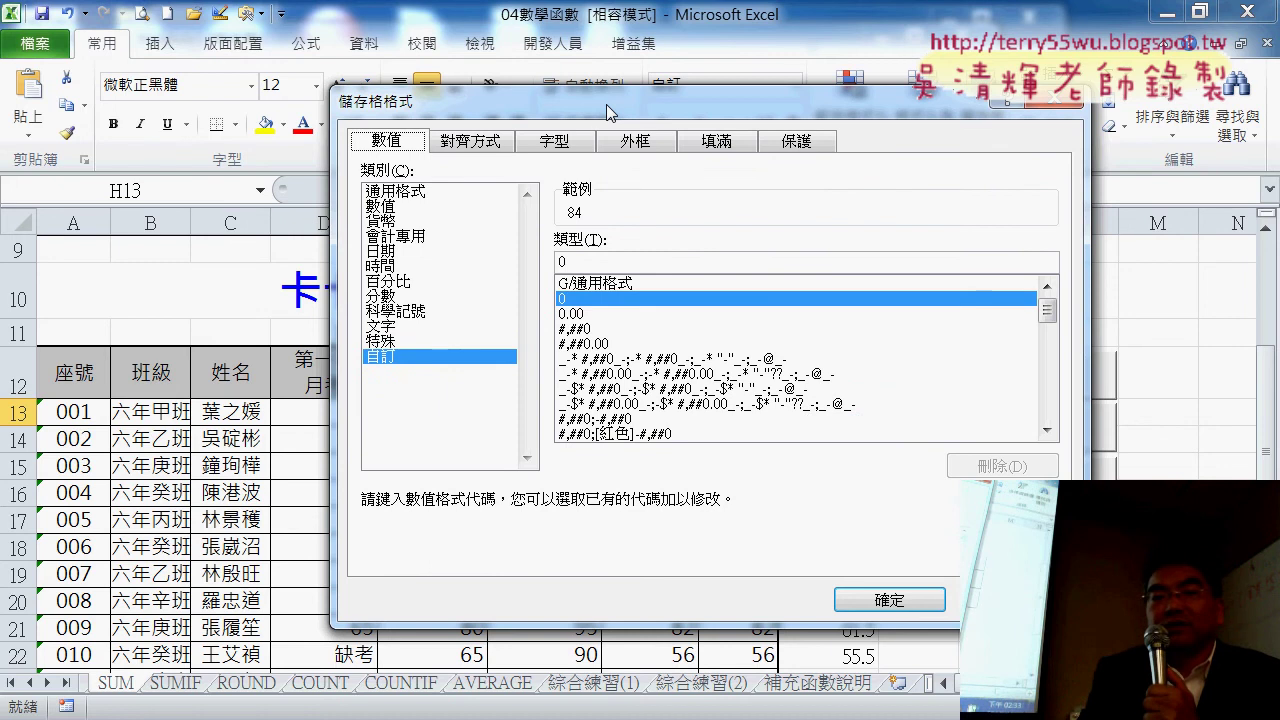
mouse_move(400, 415)
left_mouse_down()
mouse_move(385, 395)
mouse_move(405, 392)
left_mouse_up()
mouse_move(600, 272)
left_mouse_down()
mouse_move(530, 268)
mouse_move(590, 275)
left_mouse_up()
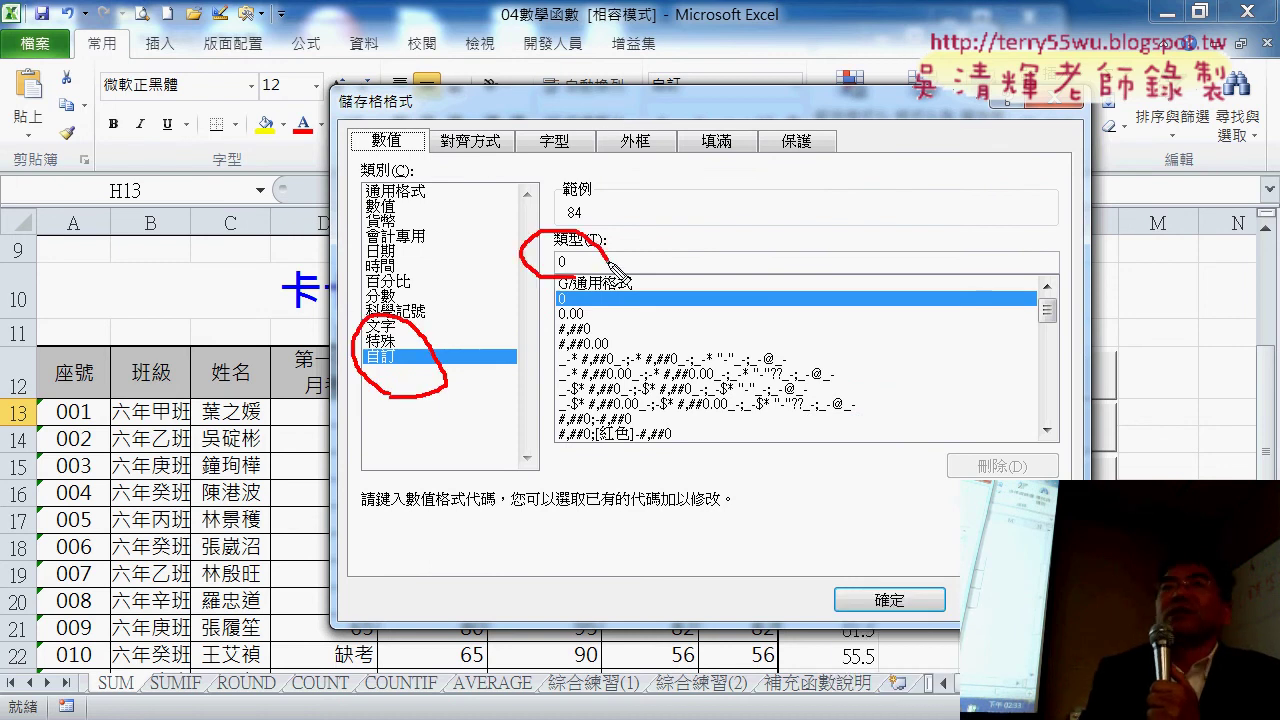
mouse_move(692, 157)
left_mouse_down()
mouse_move(610, 235)
mouse_move(655, 241)
left_mouse_up()
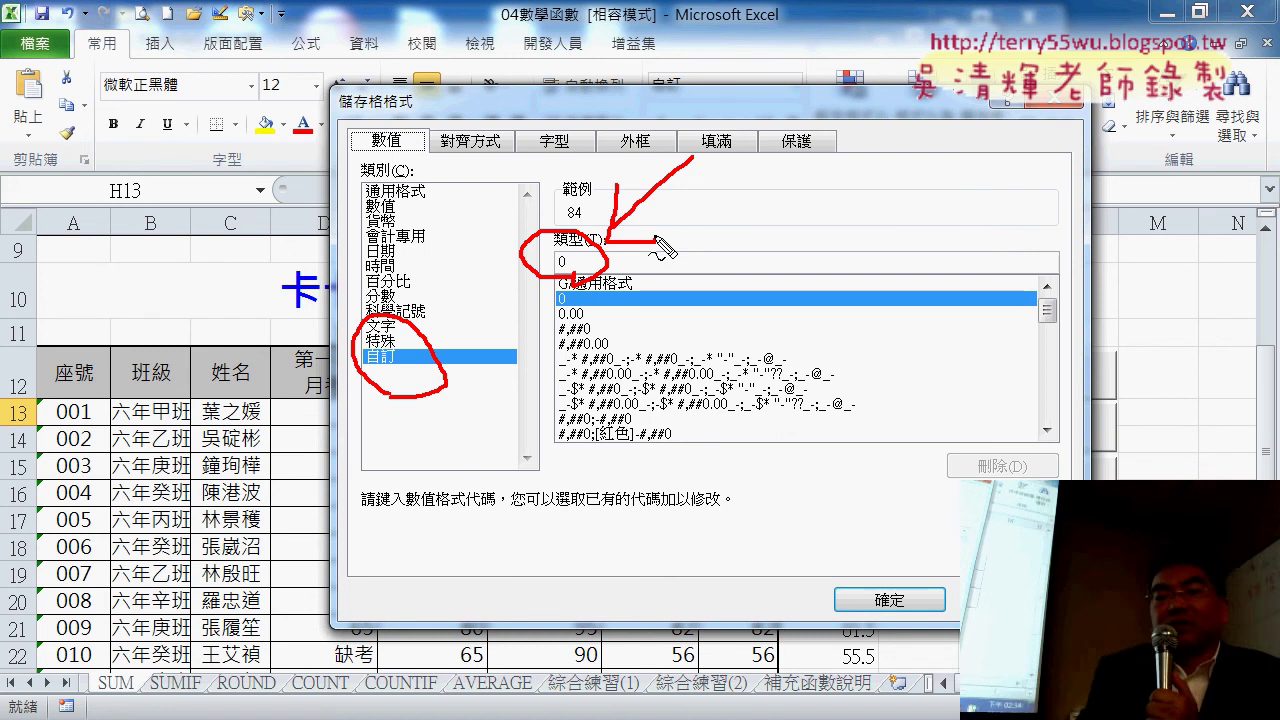
key("Escape")
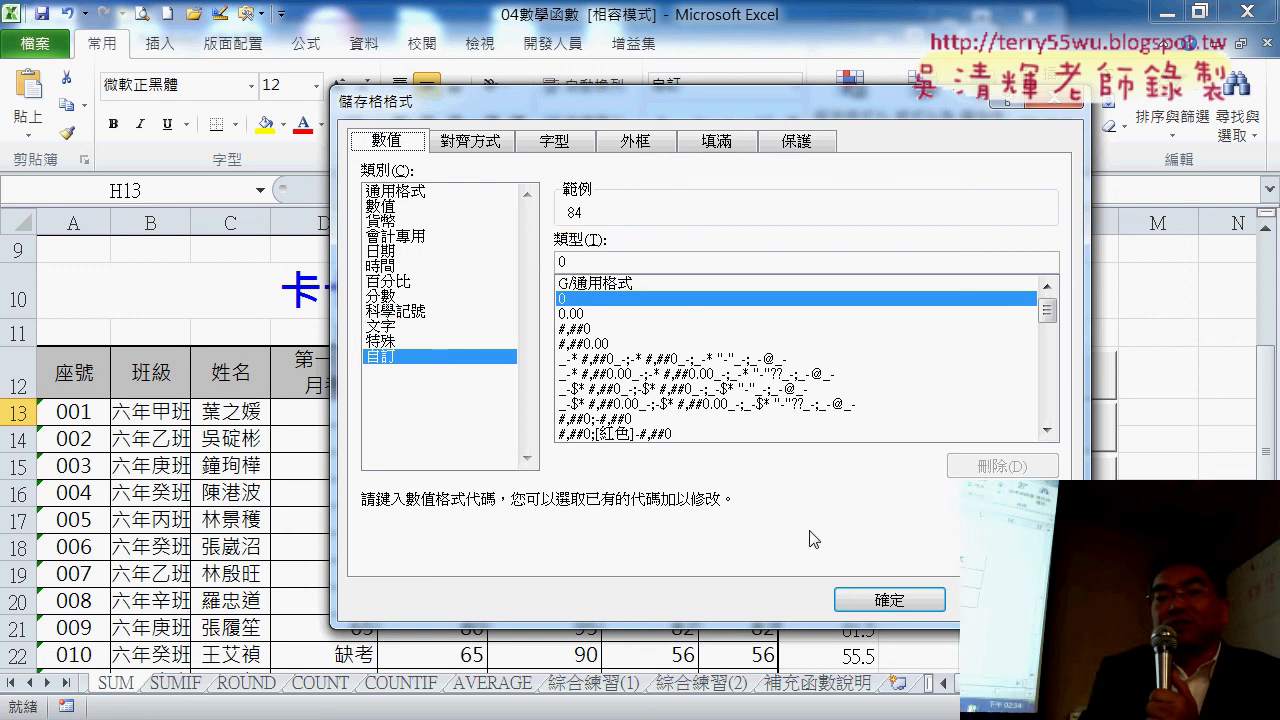
left_click(889, 599)
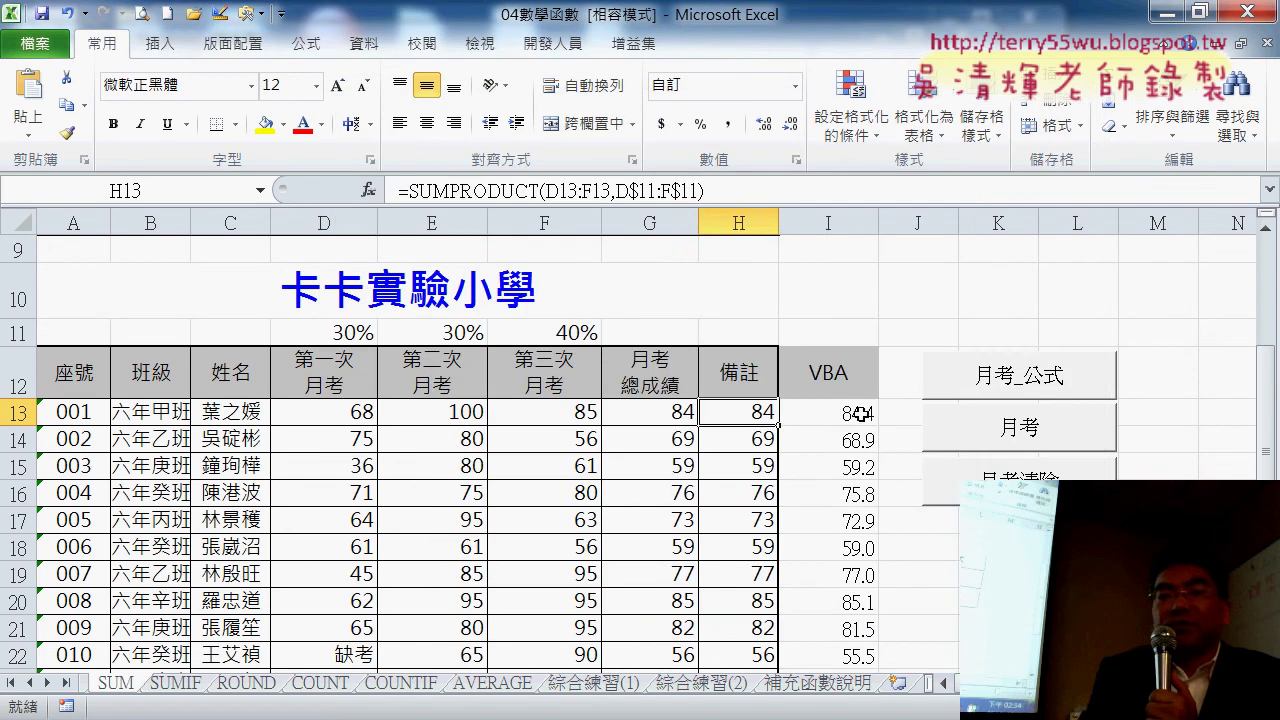
Add Cells(i, "I").NumberFormatLocal = "0" under the '3 formatting comment.
left_click(866, 413)
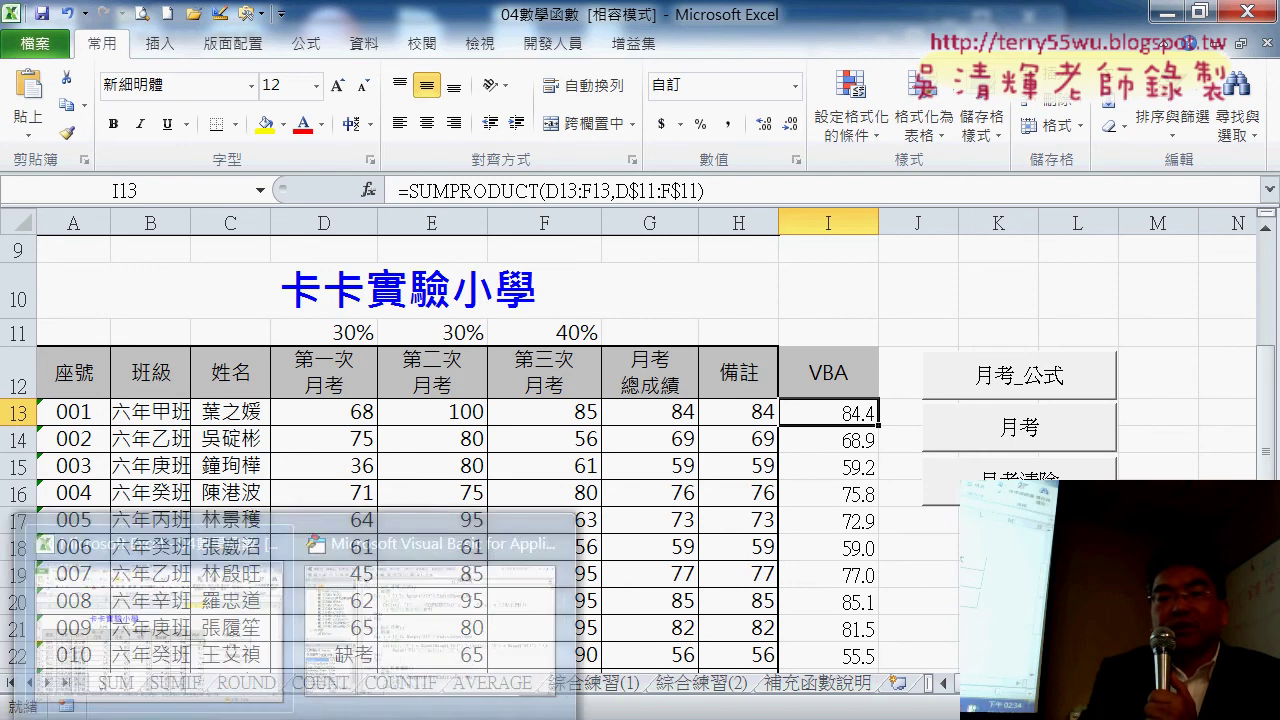
left_click(402, 615)
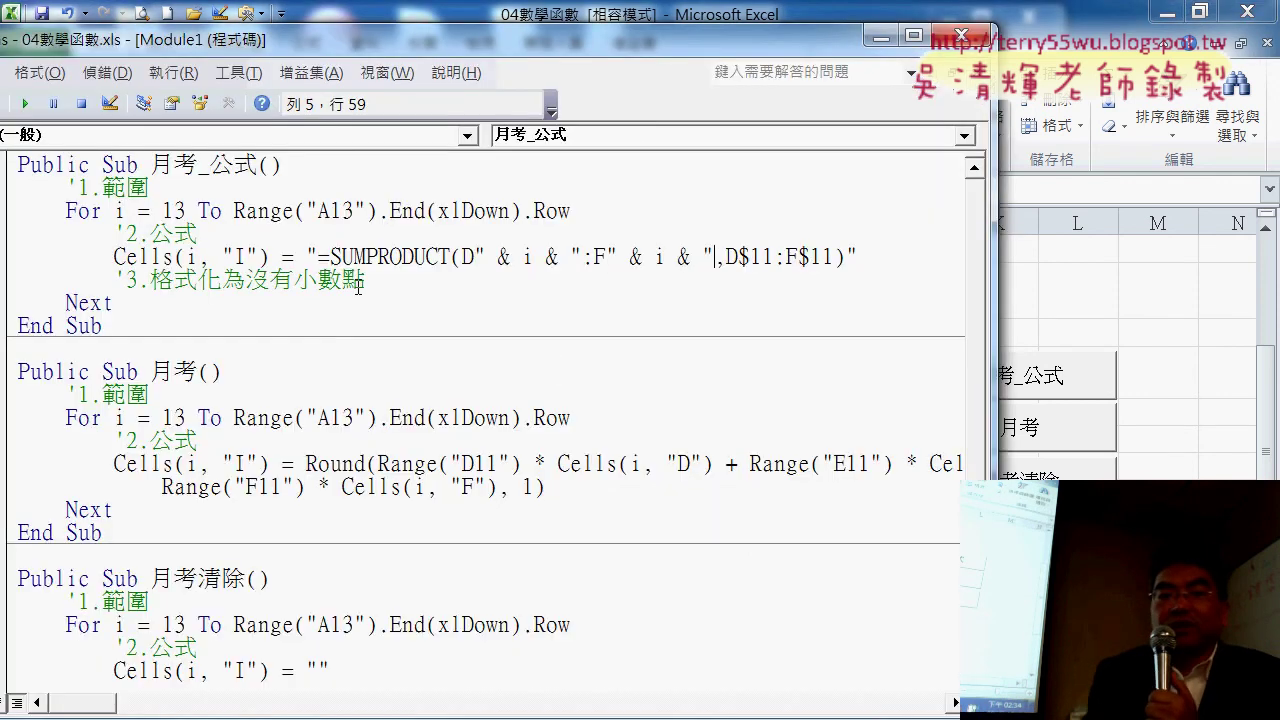
left_click_drag(193, 308, 400, 277)
left_click(408, 273)
key("Return")
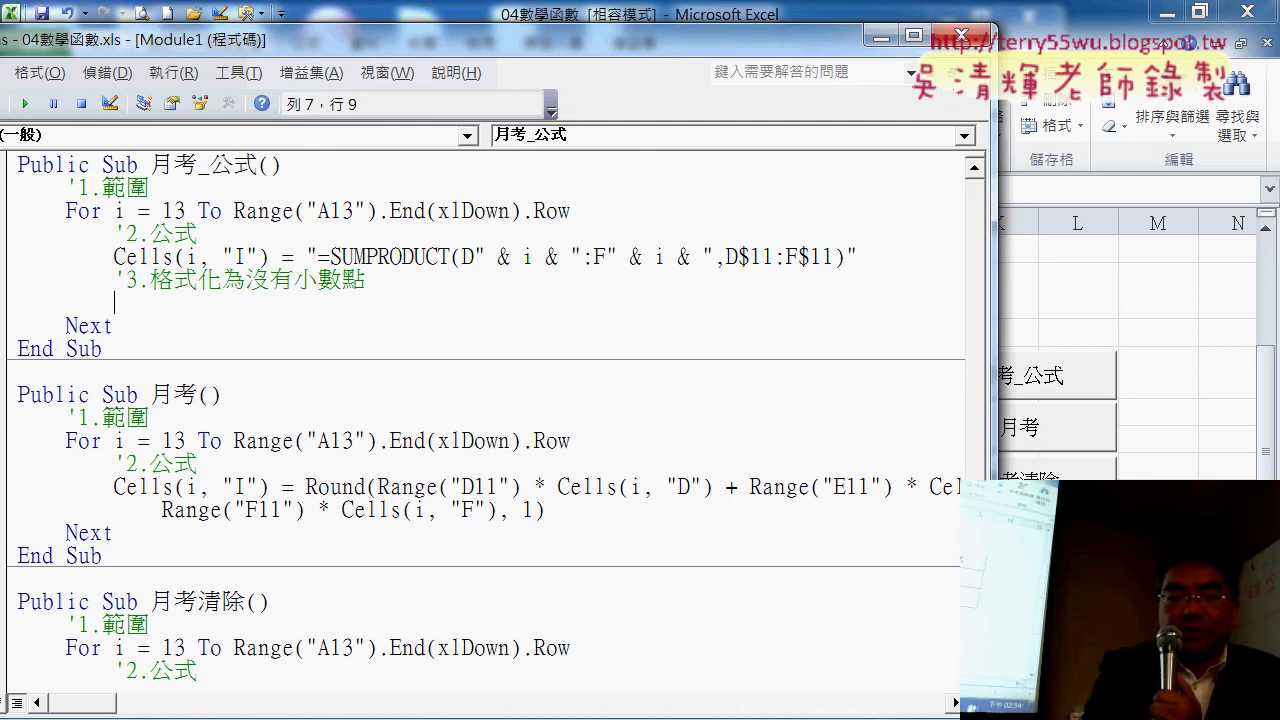
type("cell")
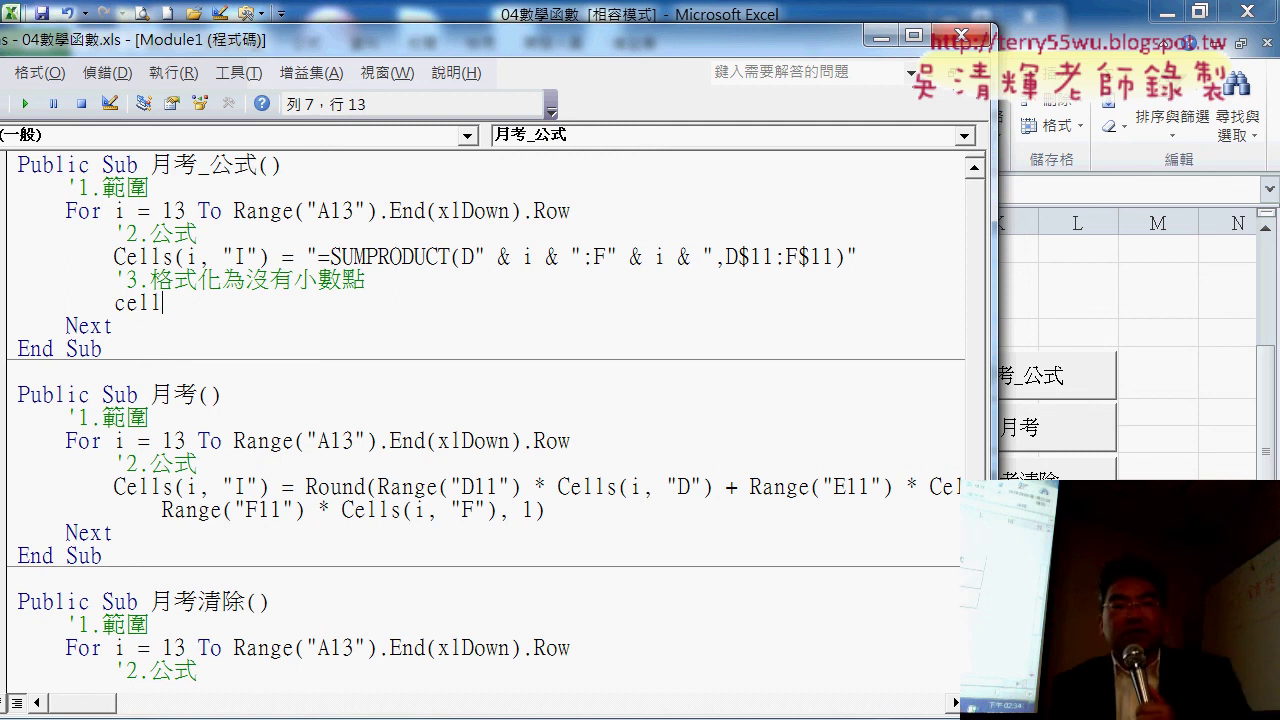
type("s")
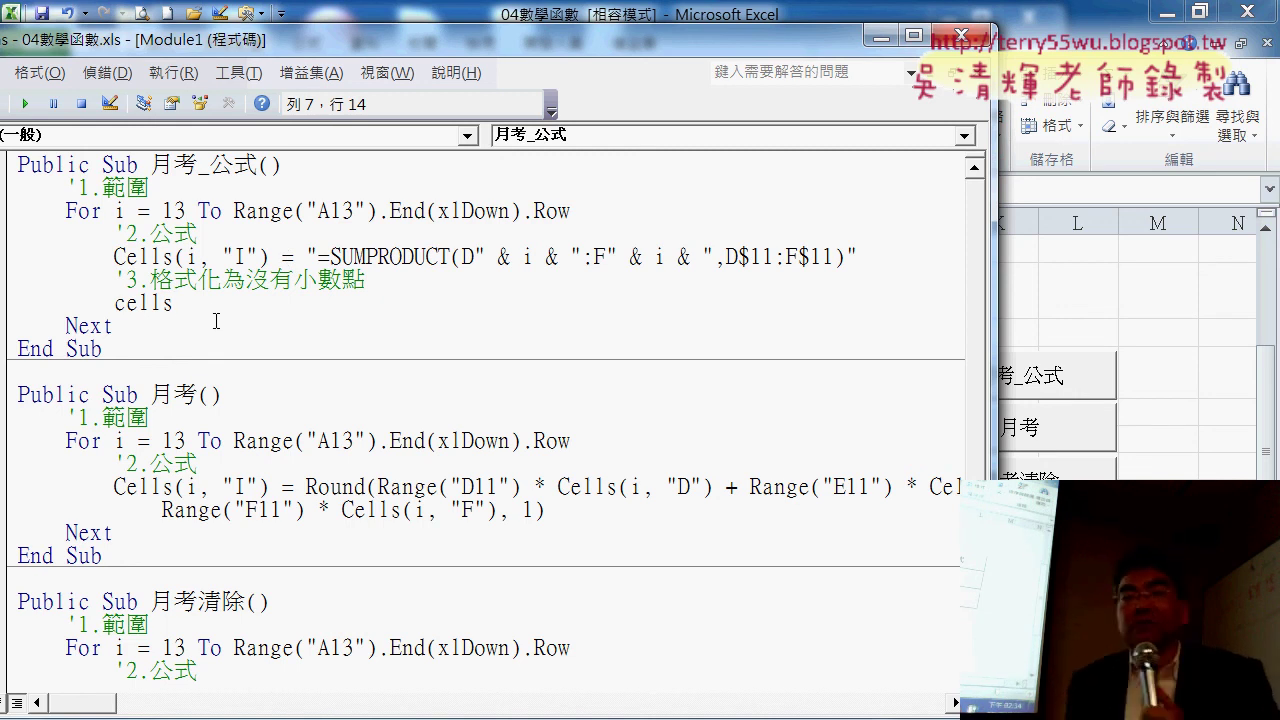
type(".")
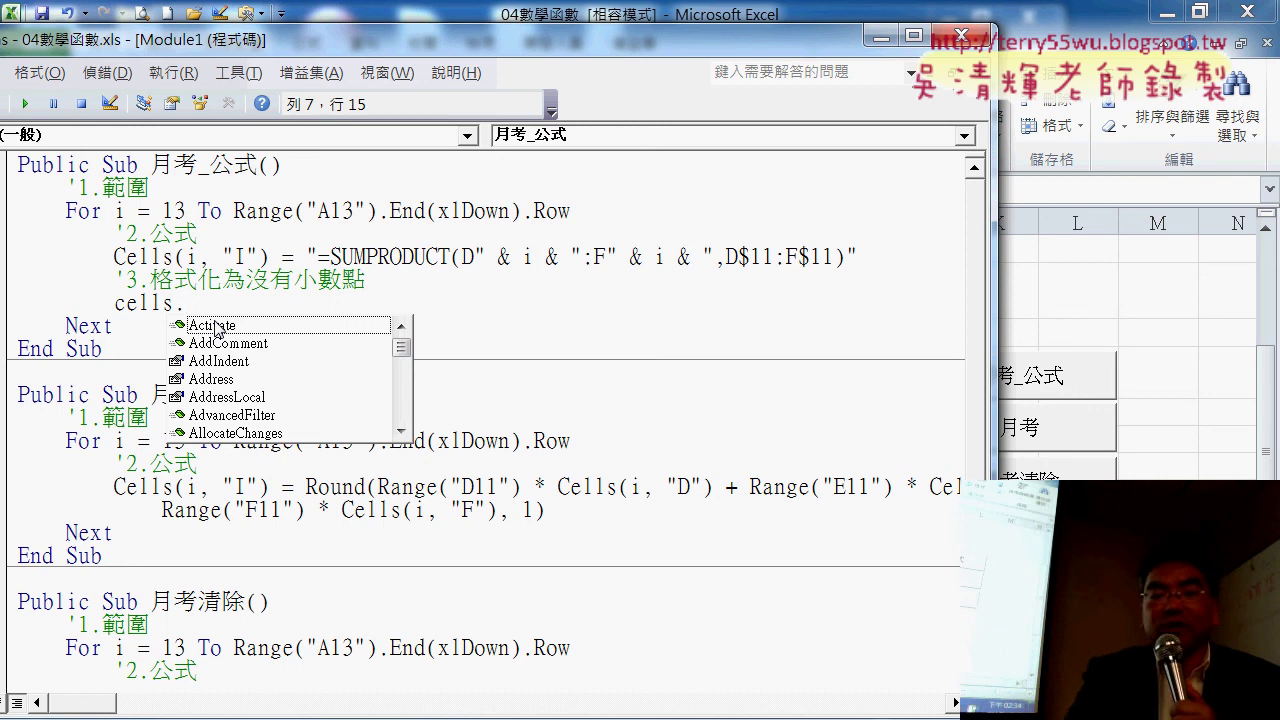
type("n")
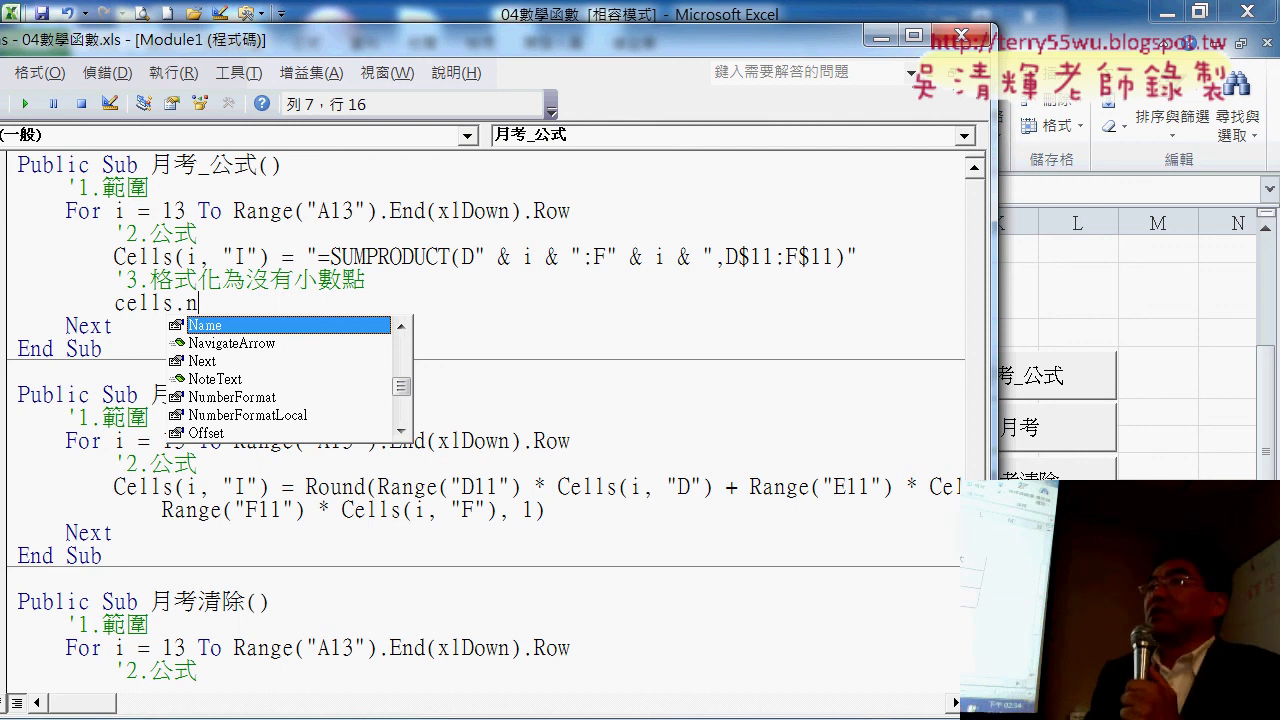
key("Down")
key("Down")
key("Down")
key("Down")
key("Down")
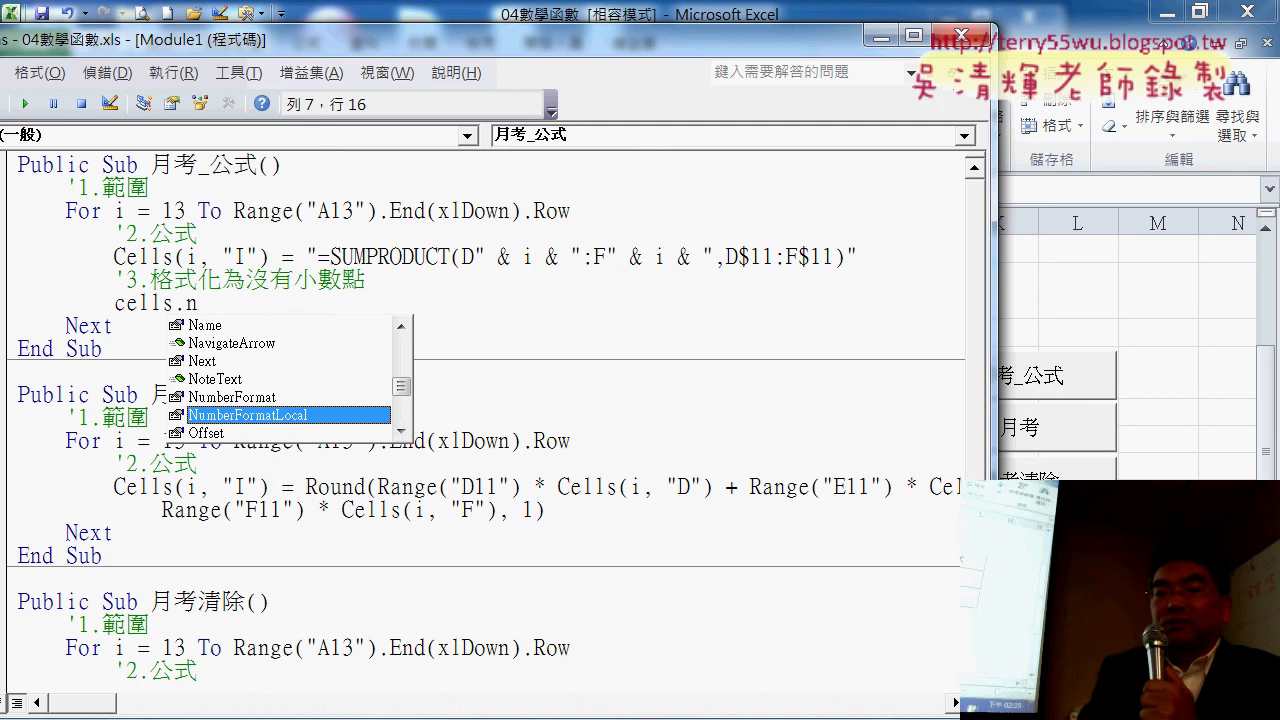
key("Tab")
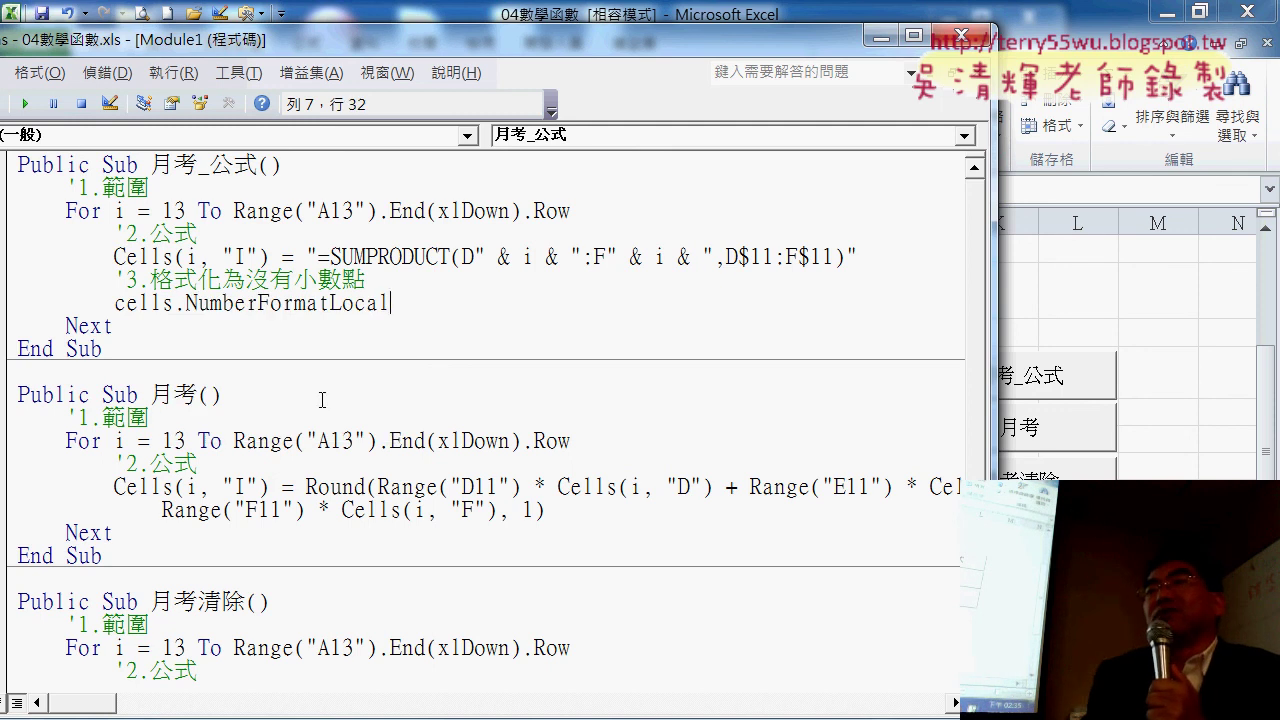
type("=")
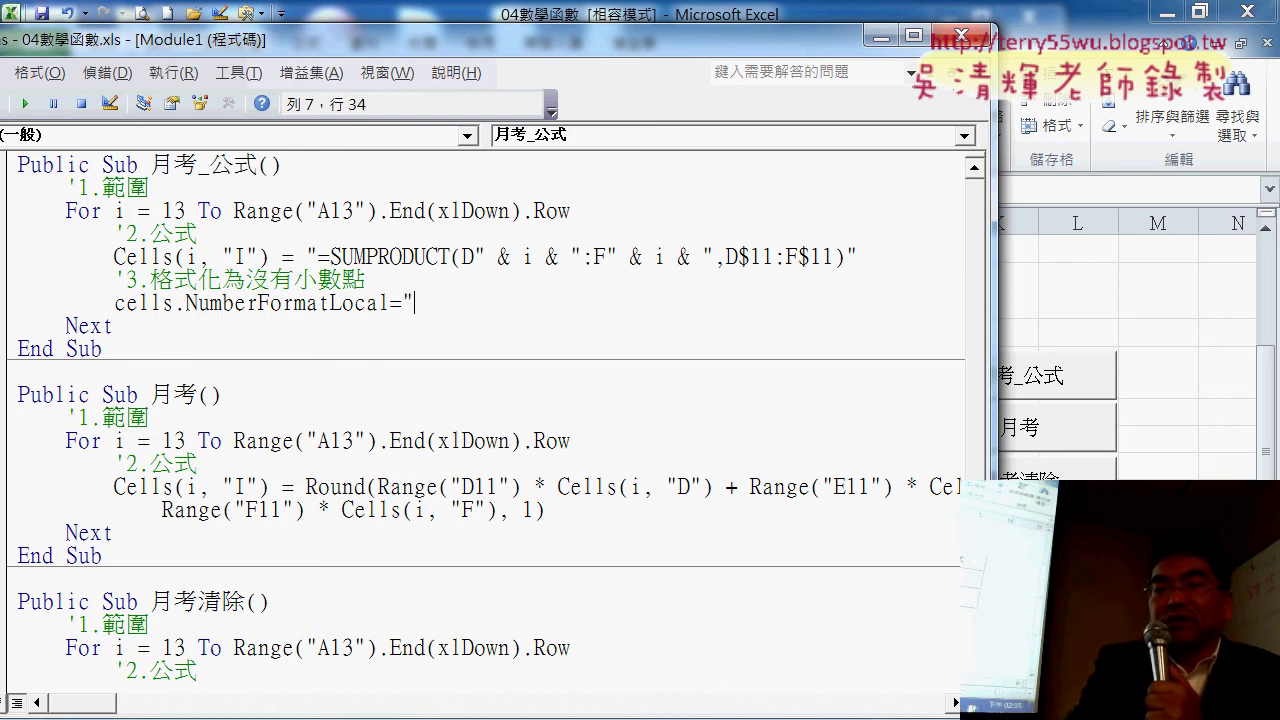
type("\"")
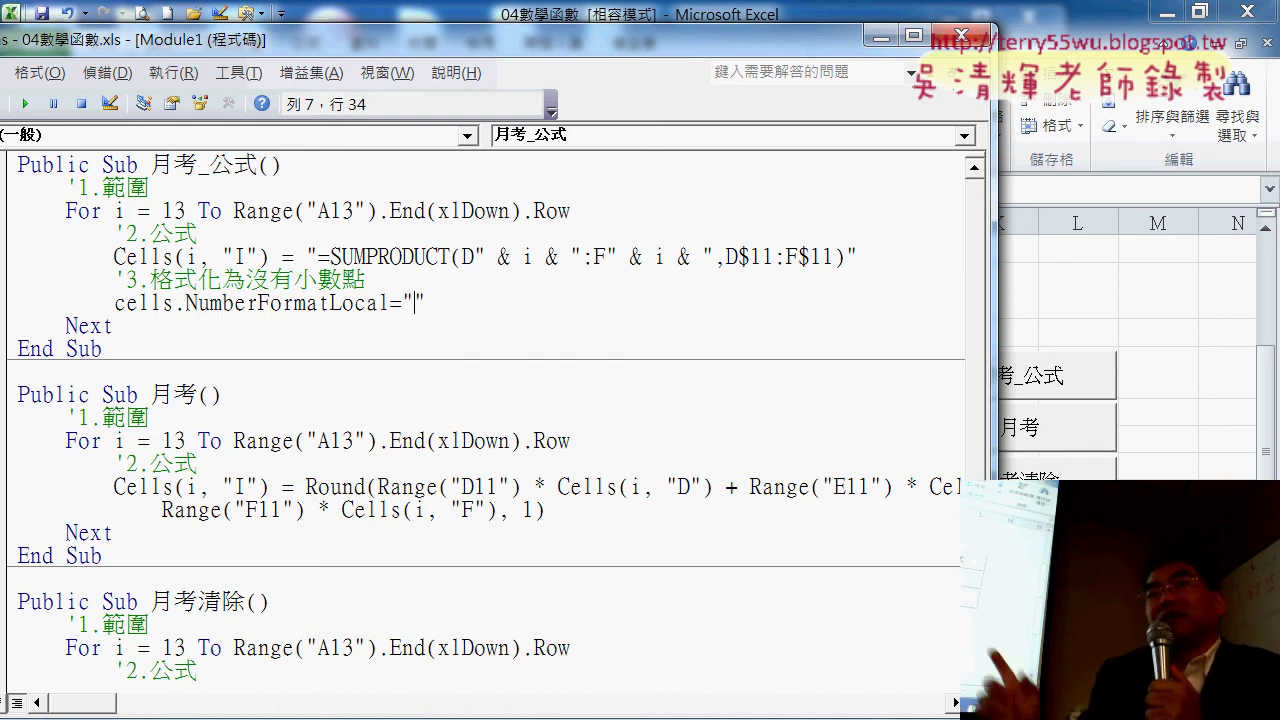
type("0")
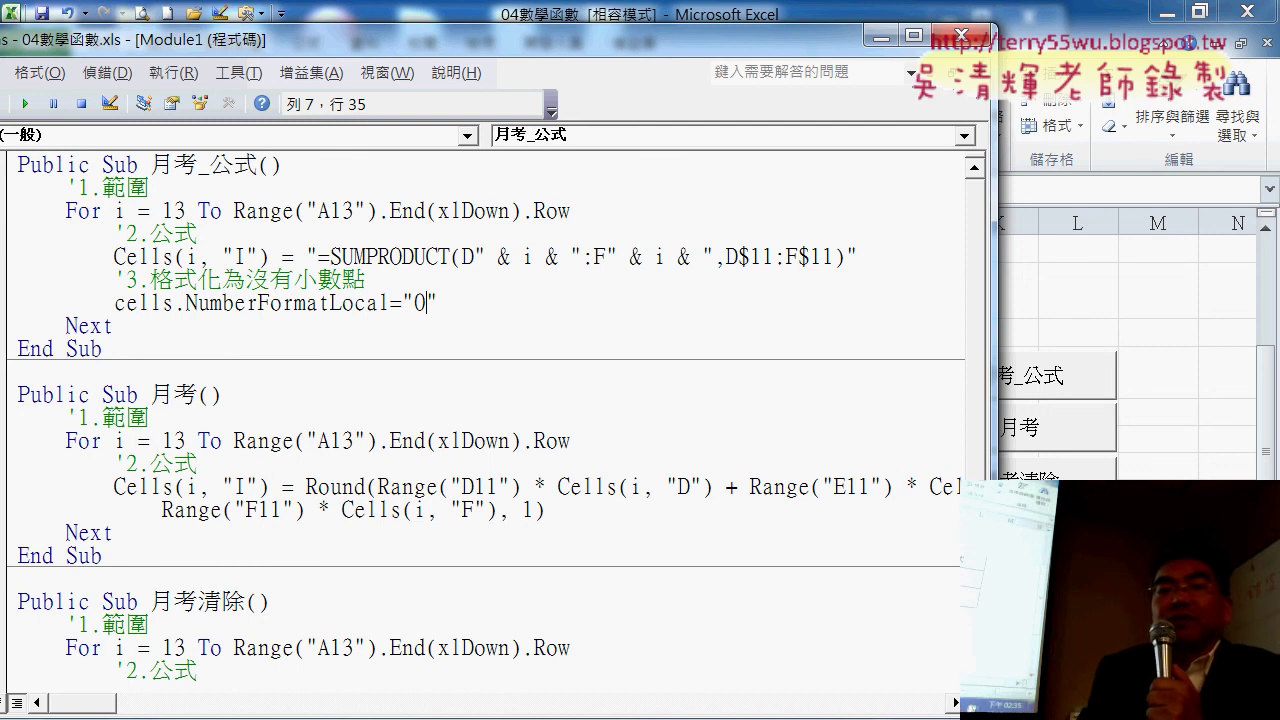
Compare the Cells (i, "I") arguments on both lines, undoing a stray edit.
left_click_drag(176, 303, 440, 303)
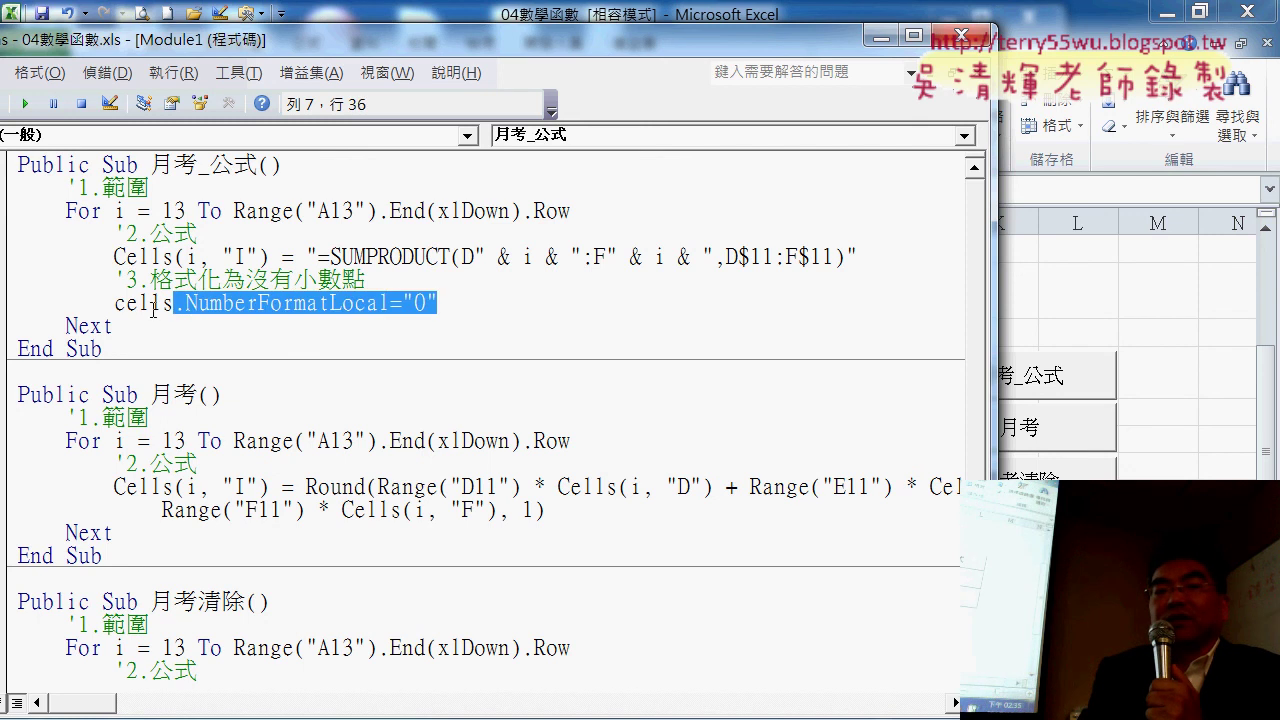
left_click_drag(176, 257, 268, 257)
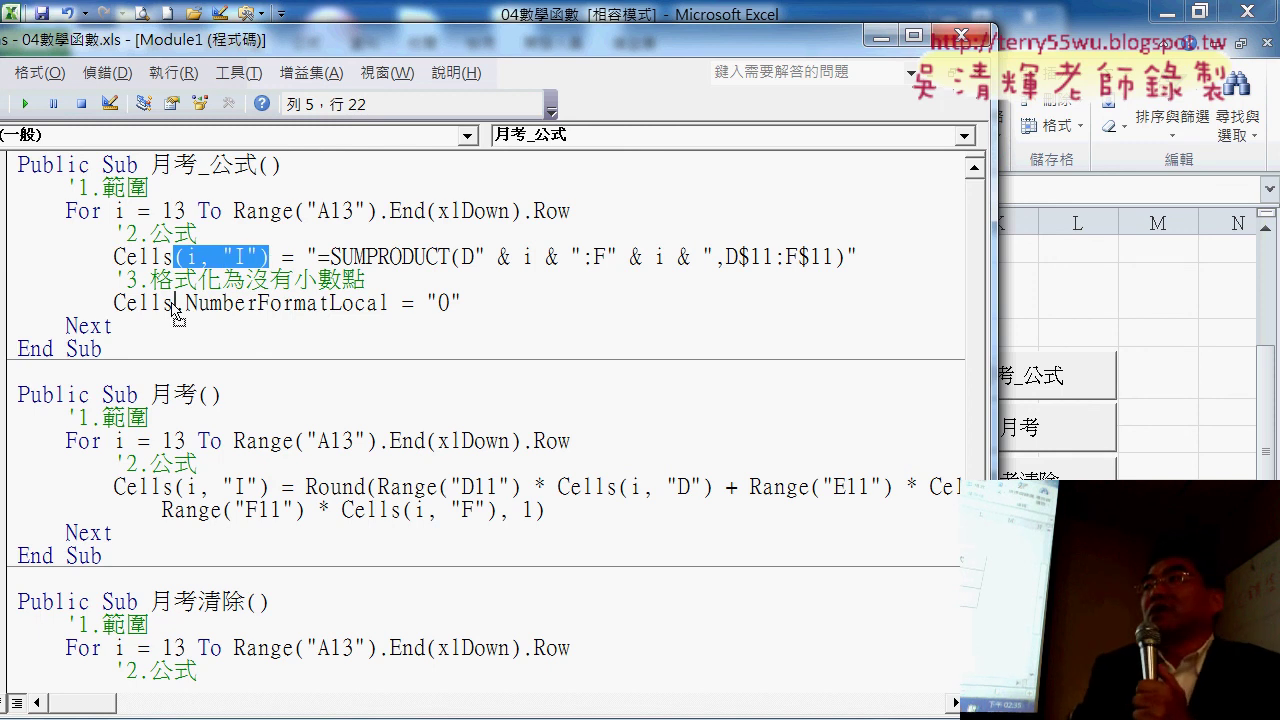
left_click_drag(173, 305, 276, 316)
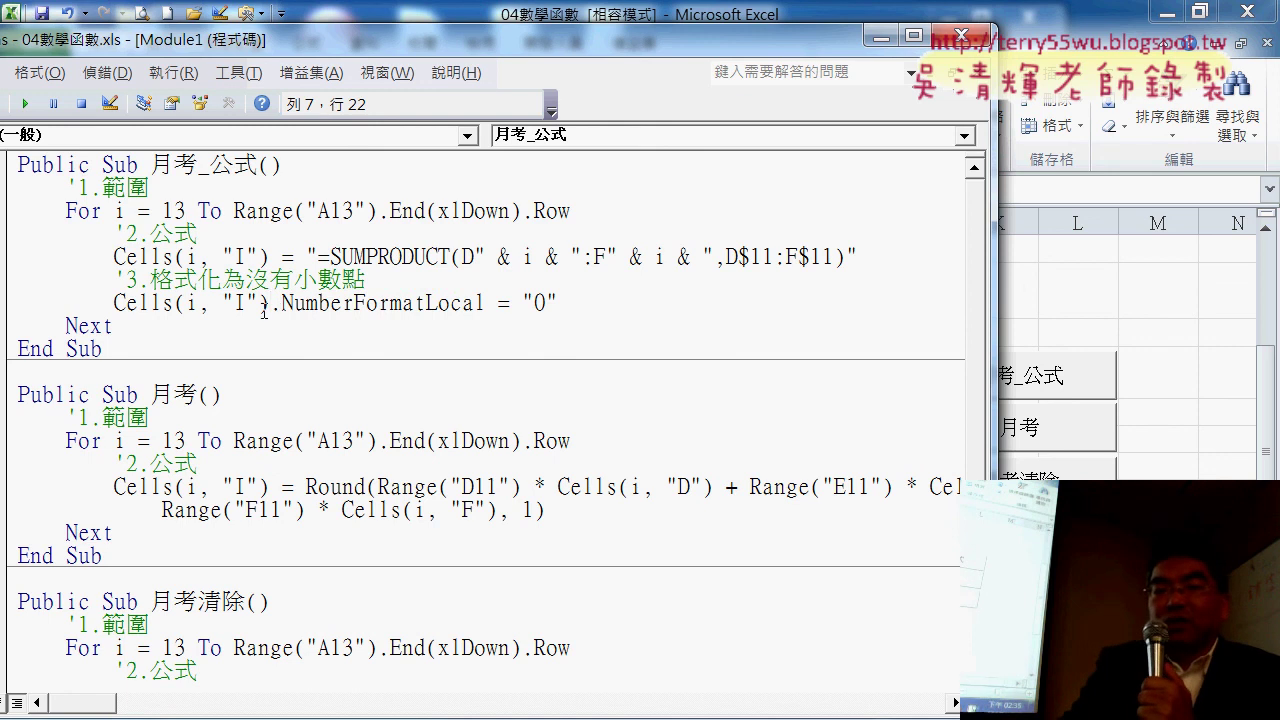
left_click_drag(272, 302, 554, 296)
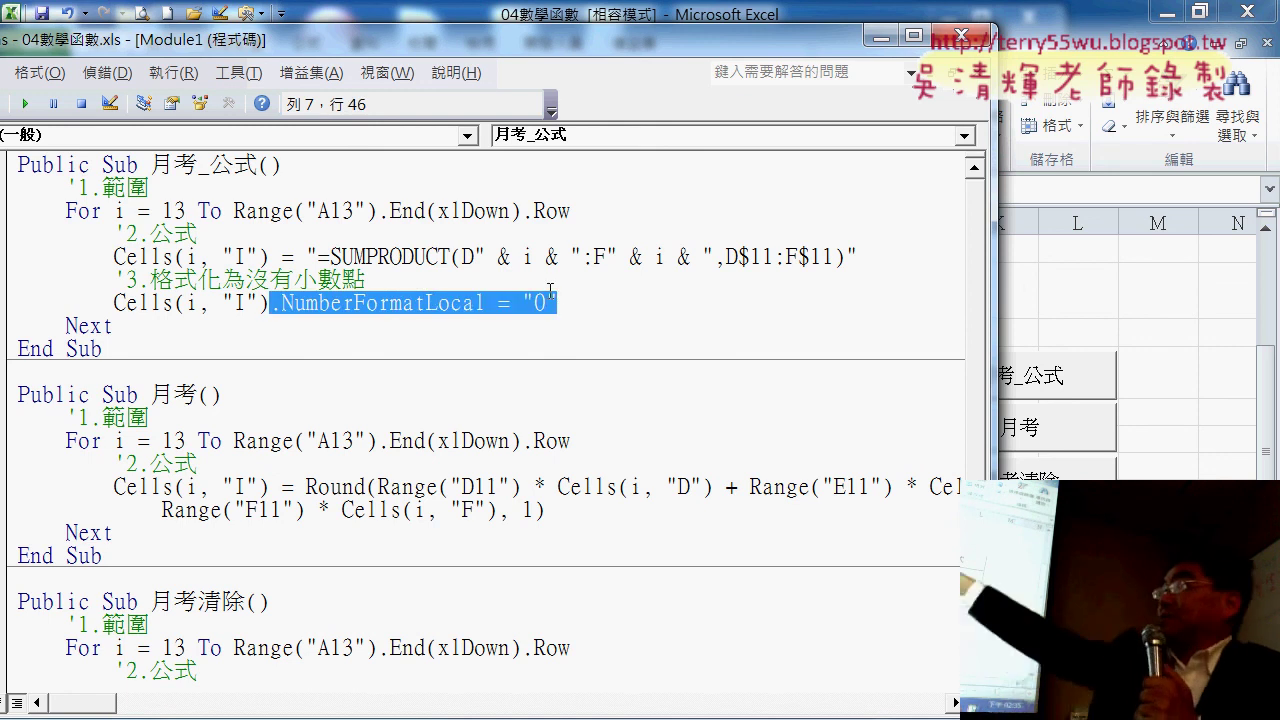
type(".")
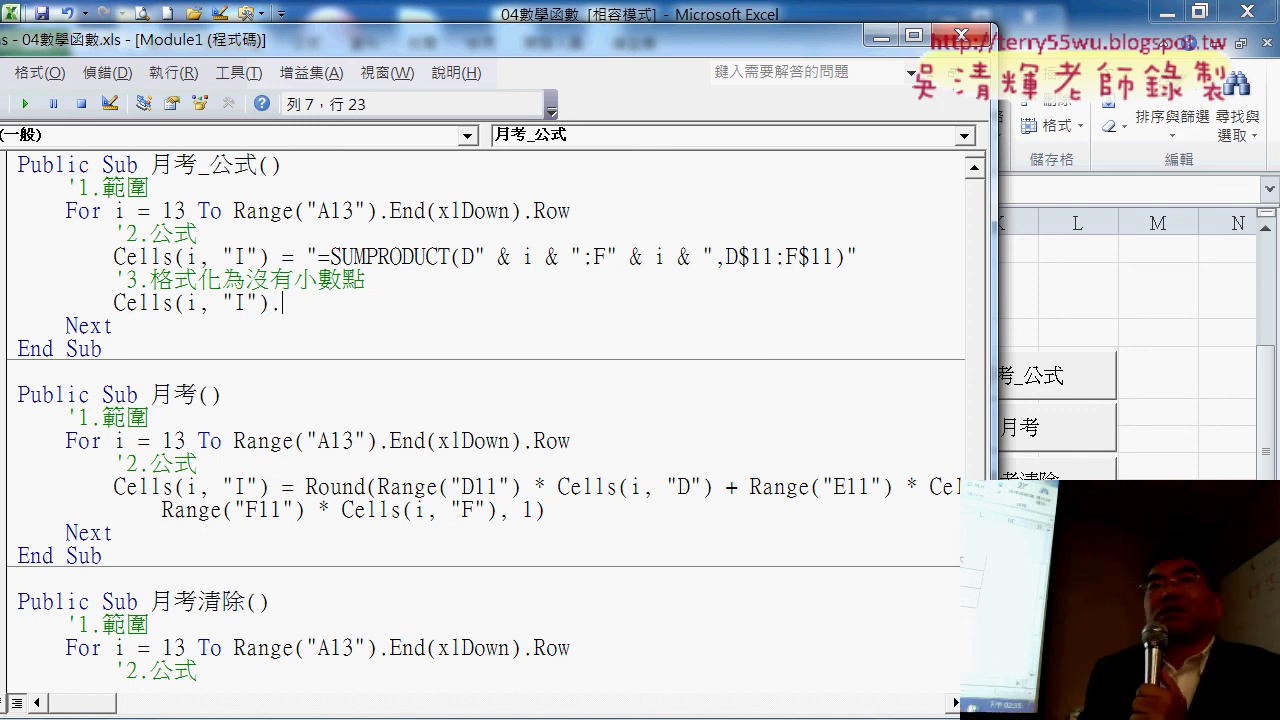
key("ctrl+z")
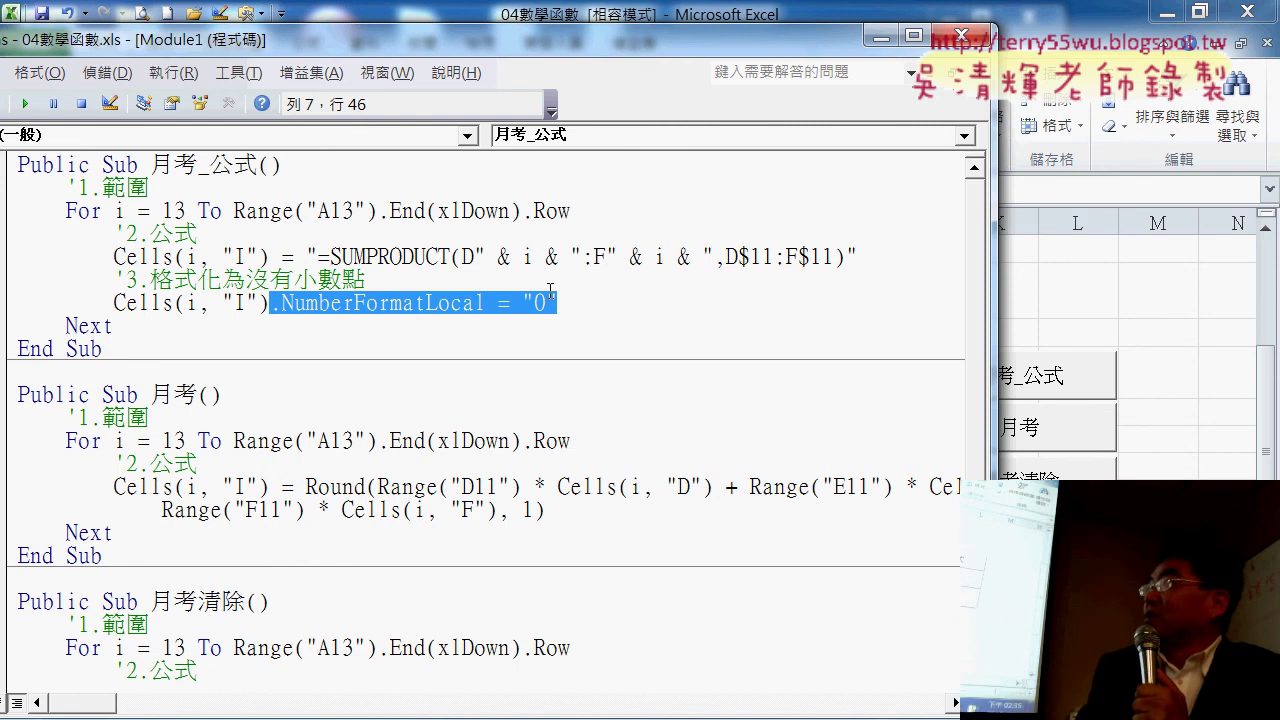
Demonstrate the Cells(i, "I") arguments on the formatting line, then reveal the worksheet.
left_click(179, 303)
left_click_drag(179, 303, 273, 305)
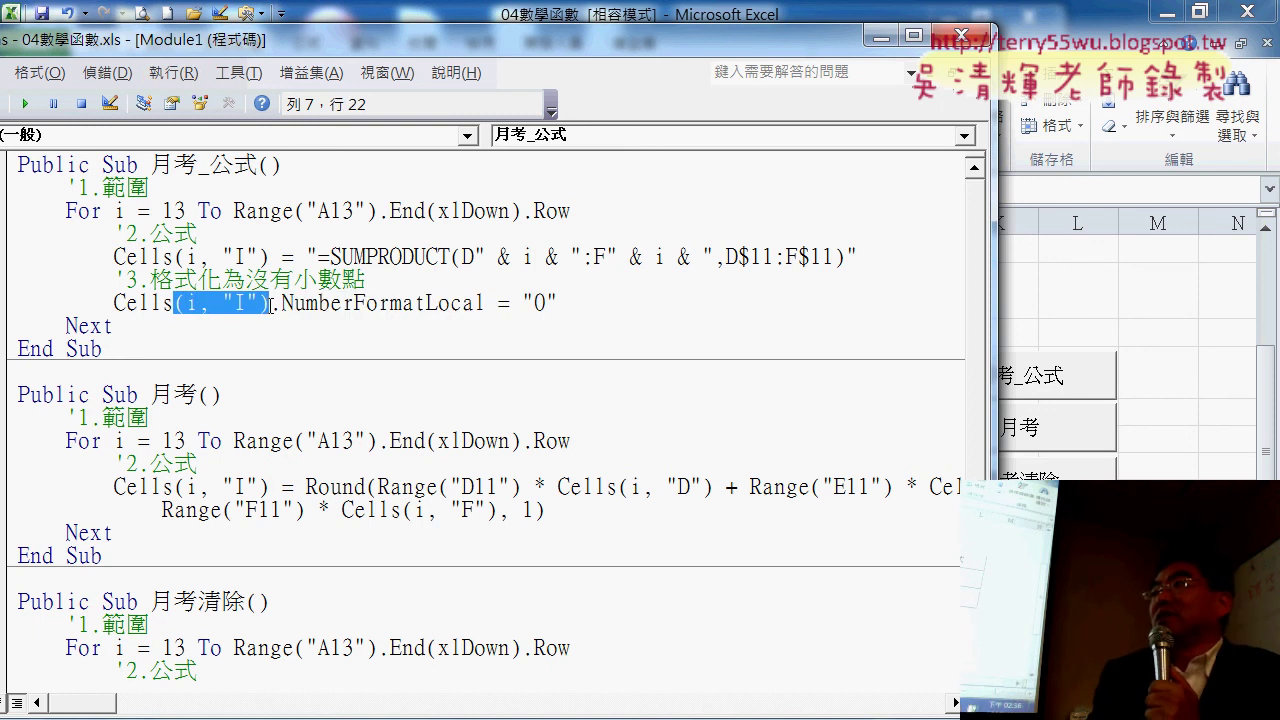
key("Delete")
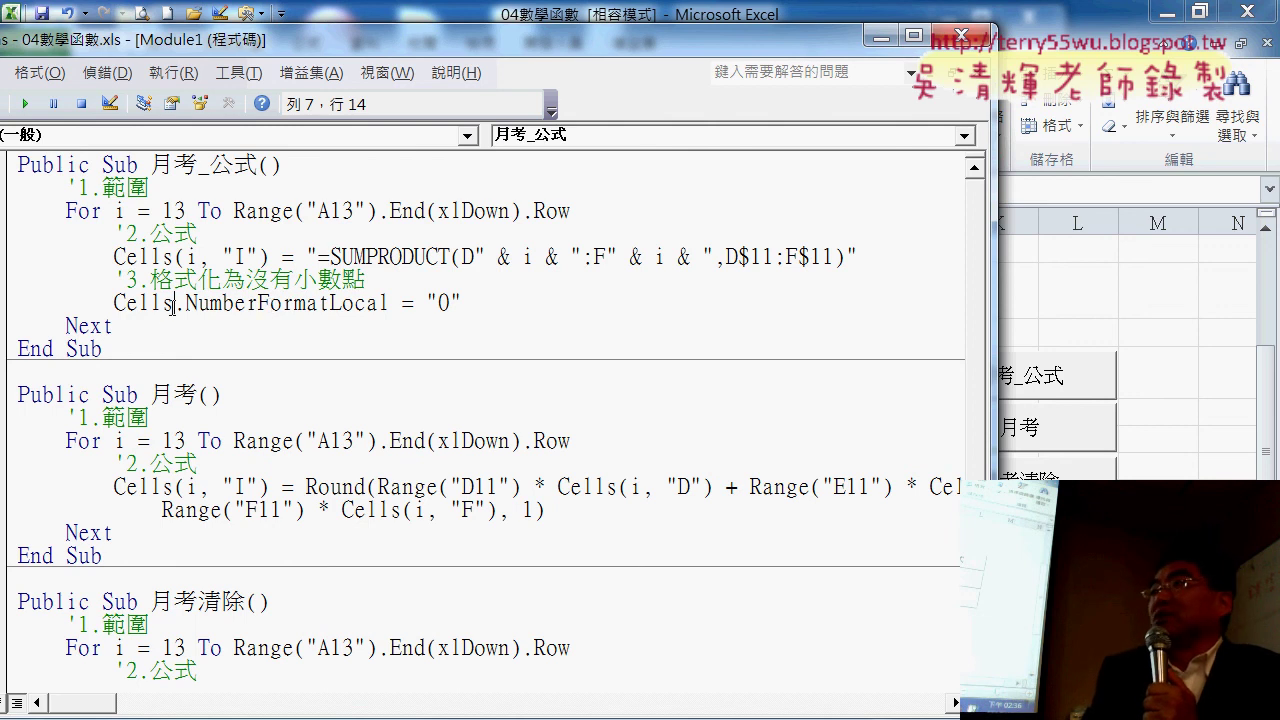
left_click_drag(114, 302, 172, 304)
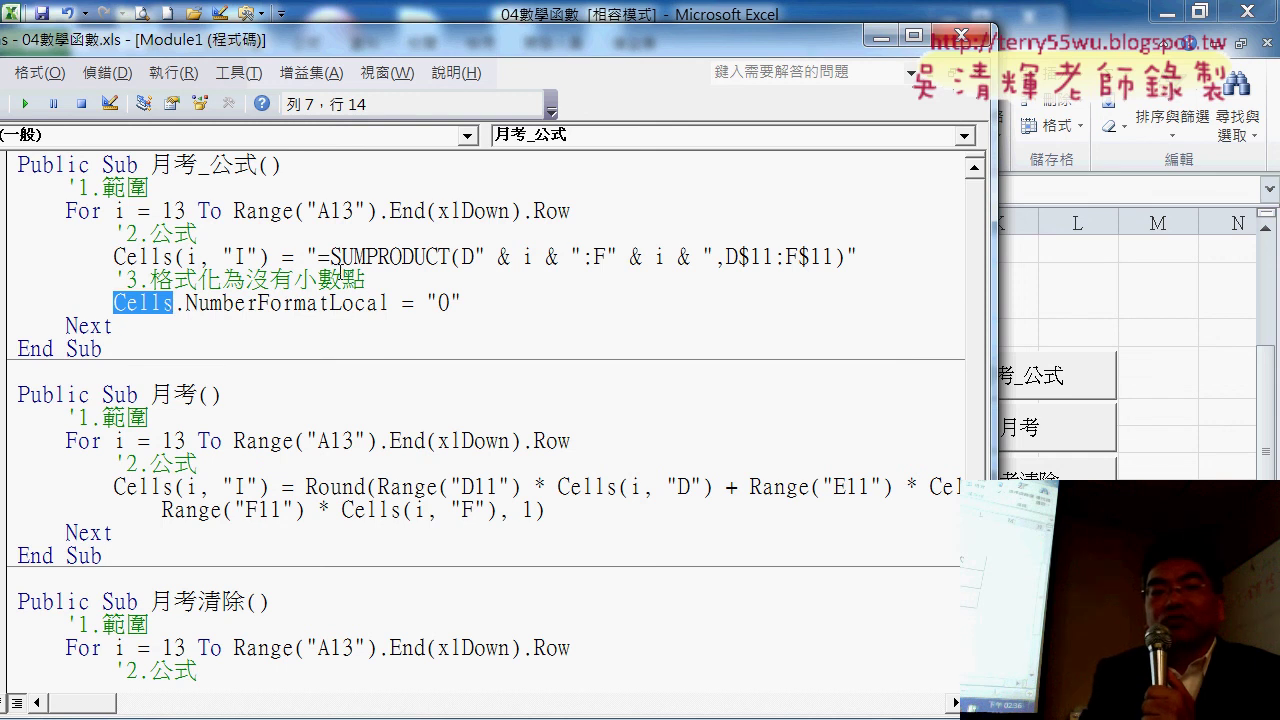
mouse_move(268, 257)
left_mouse_down()
mouse_move(174, 257)
mouse_move(178, 303)
left_mouse_up()
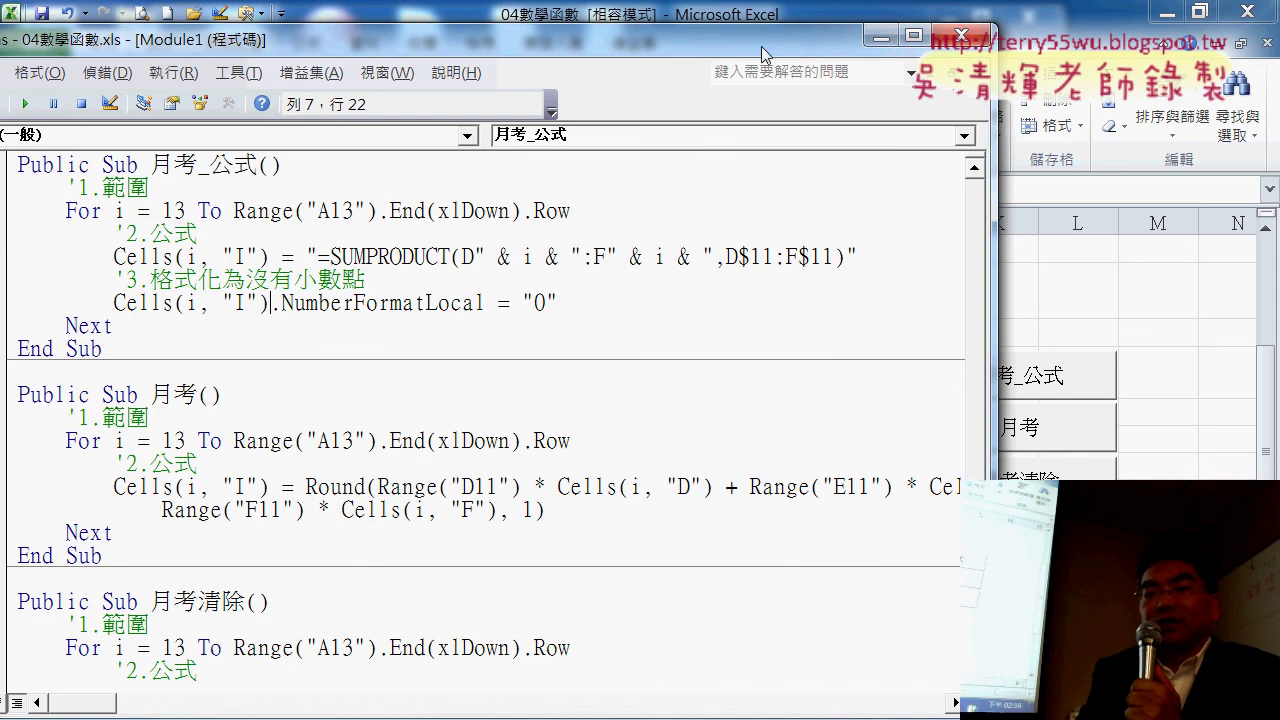
left_click_drag(990, 240, 797, 242)
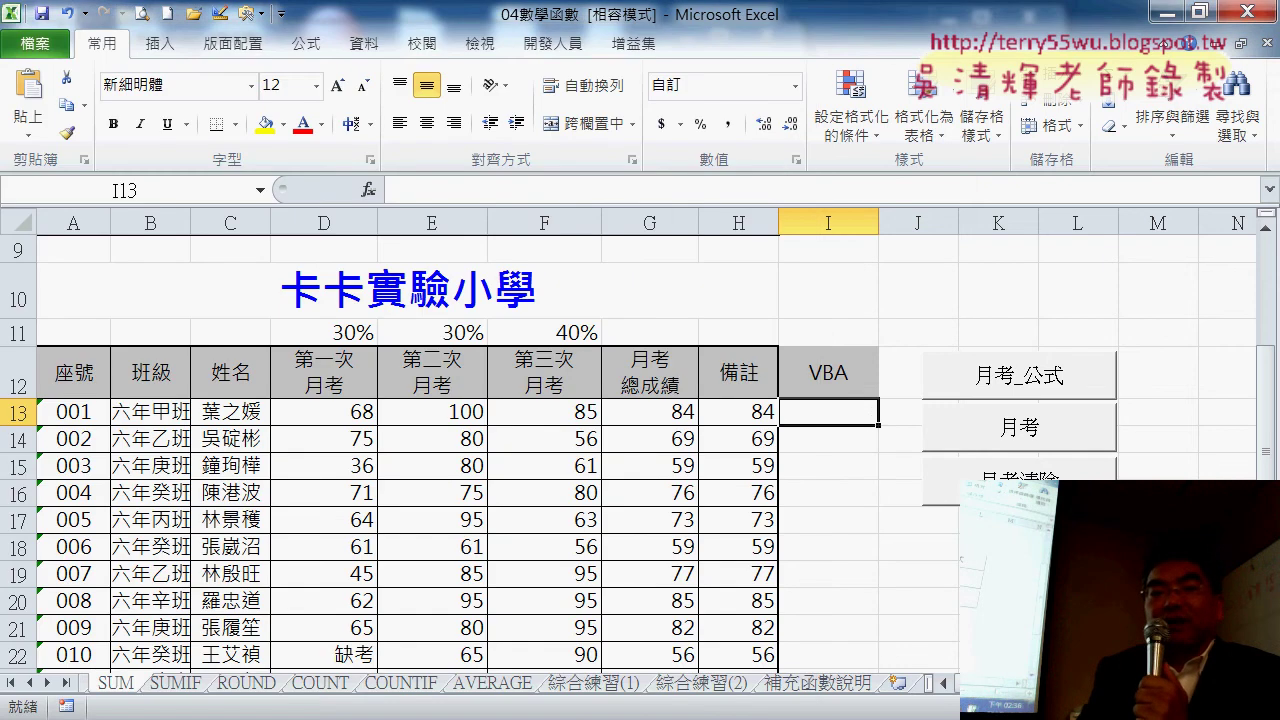
Step into 月考_公式 with F8 until I13 shows the unrounded 84.4.
key("alt+Tab")
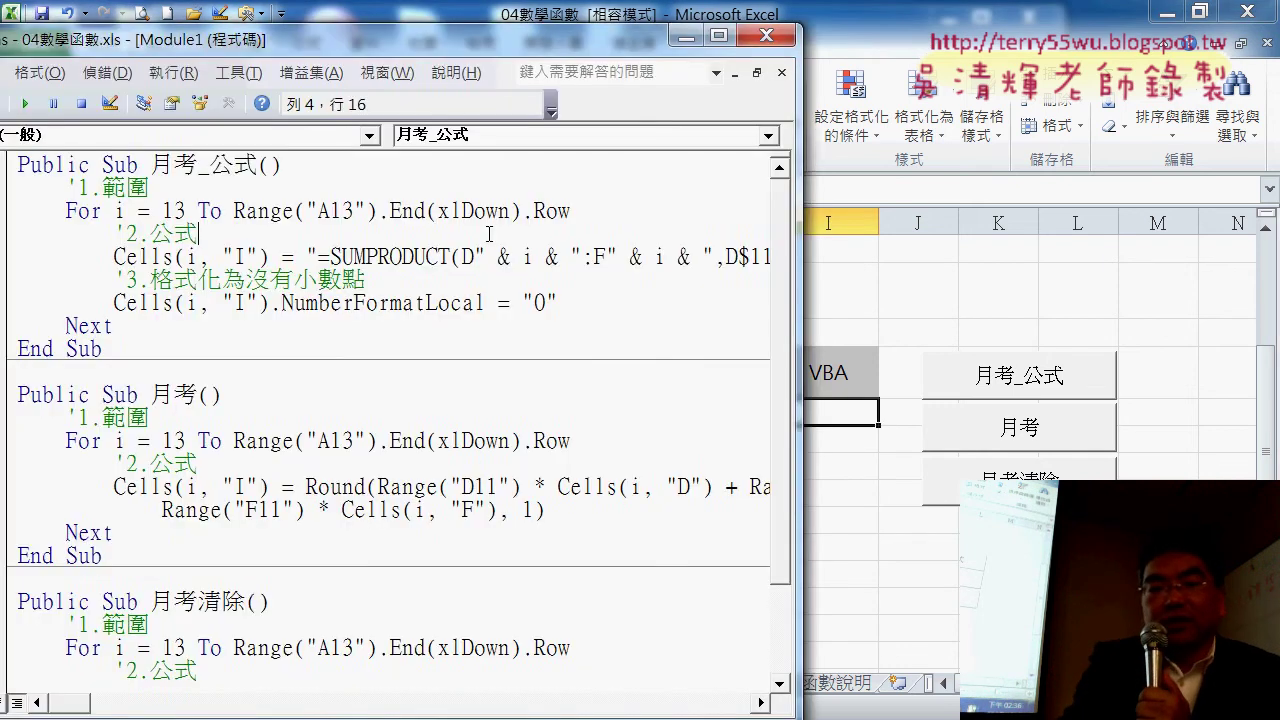
left_click_drag(462, 50, 420, 38)
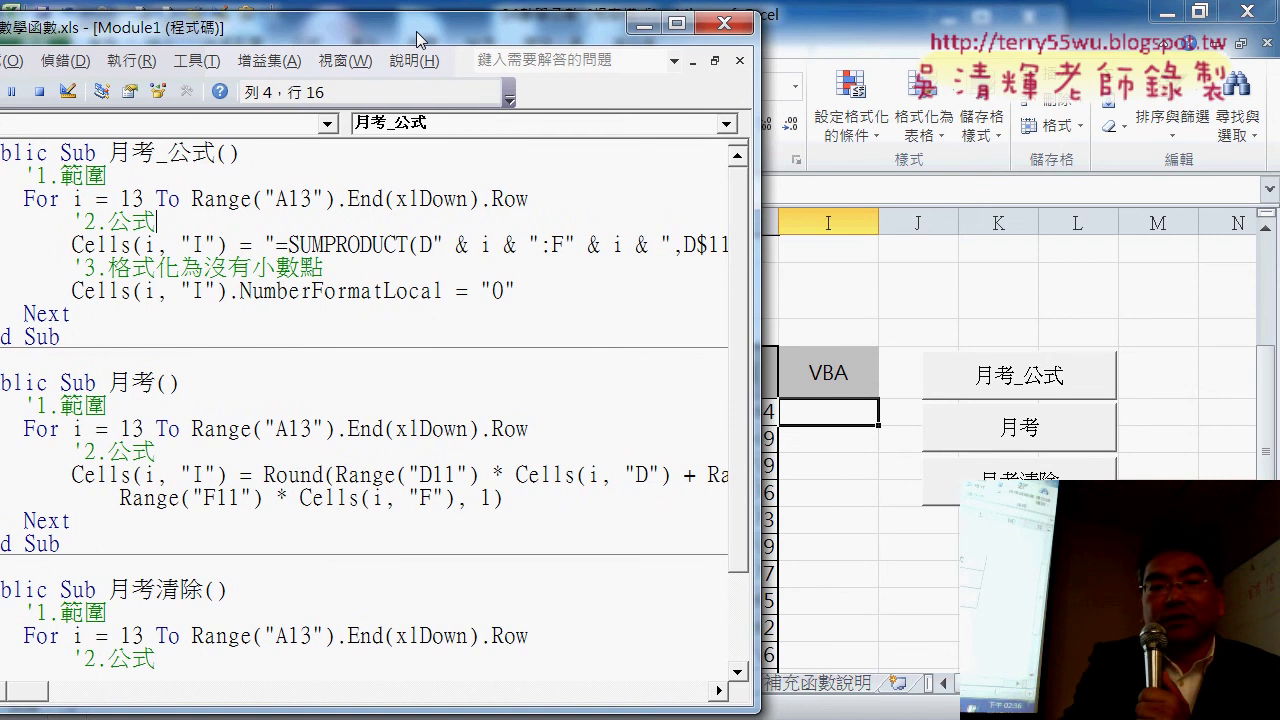
key("F8")
key("F8")
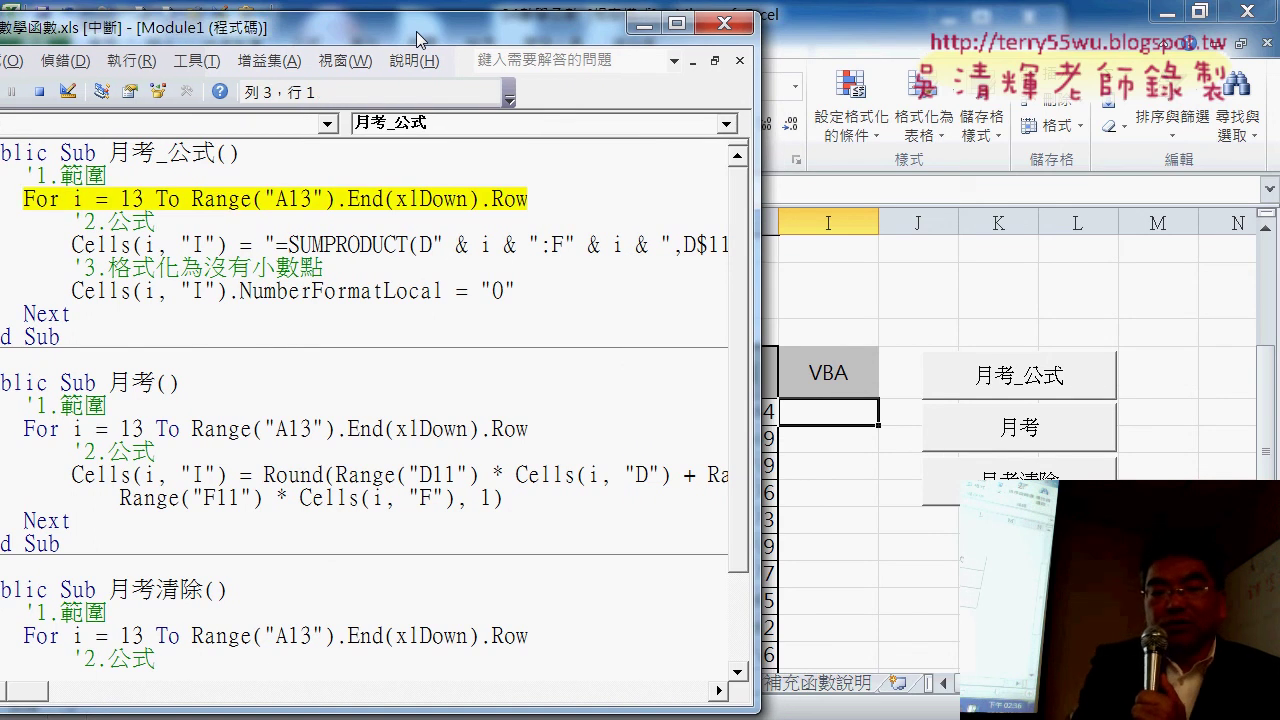
key("F8")
key("F8")
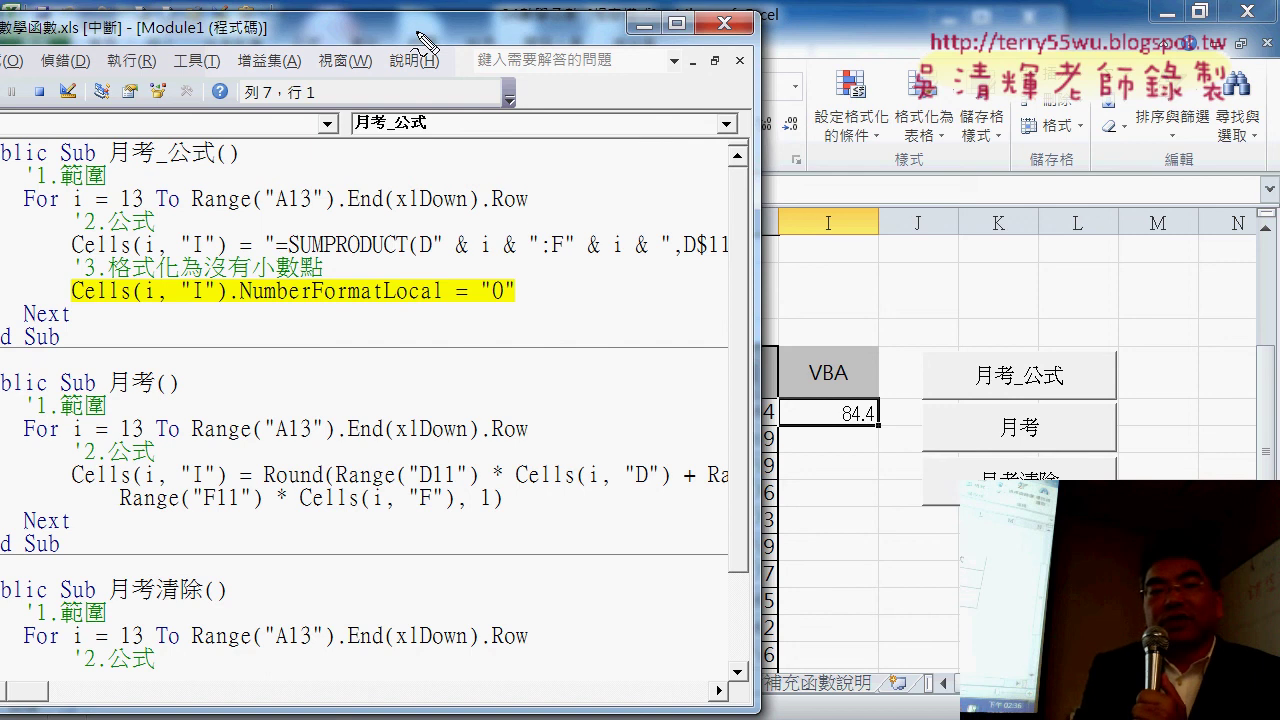
left_click_drag(870, 446, 905, 437)
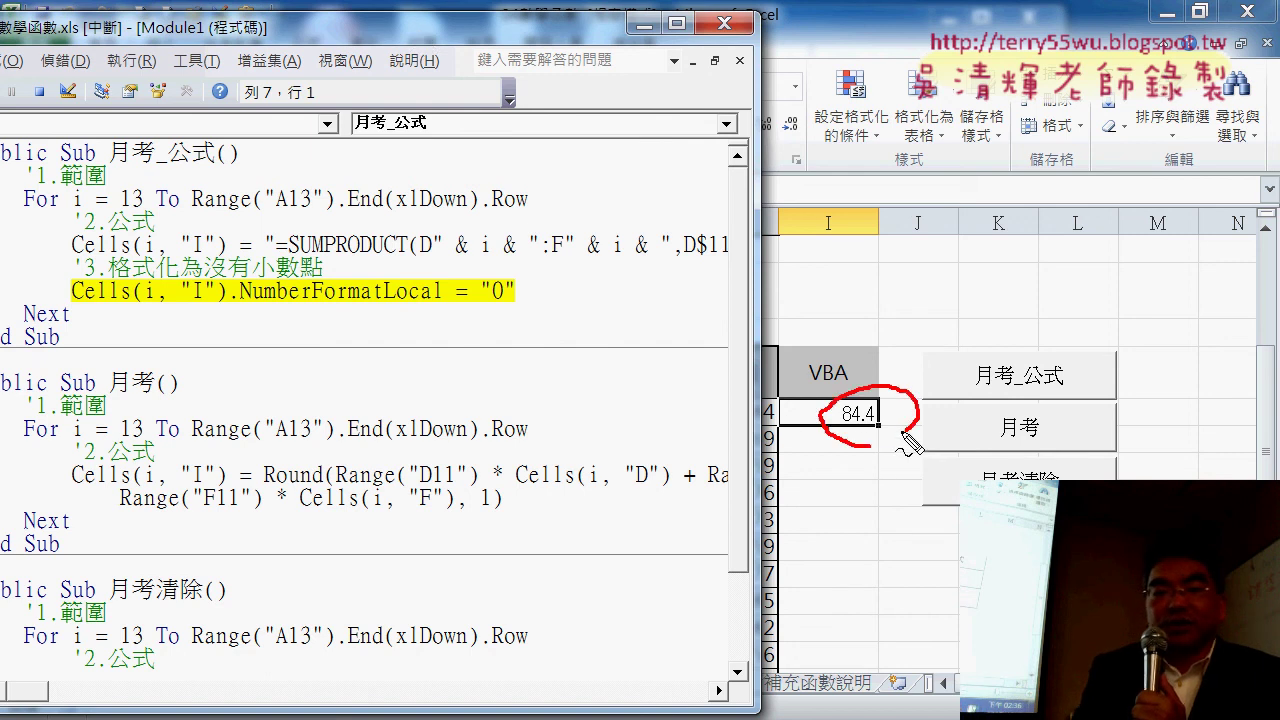
mouse_move(70, 319)
left_mouse_down()
mouse_move(548, 314)
mouse_move(70, 262)
mouse_move(75, 323)
left_mouse_up()
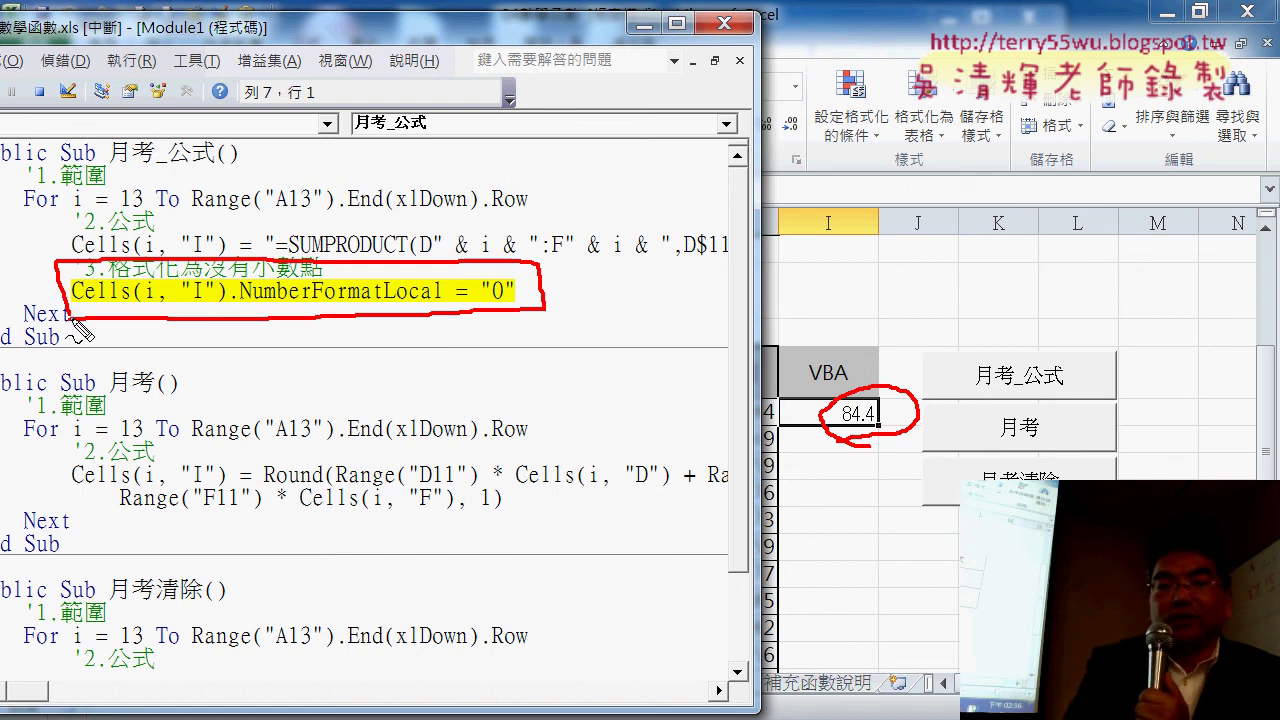
key("Escape")
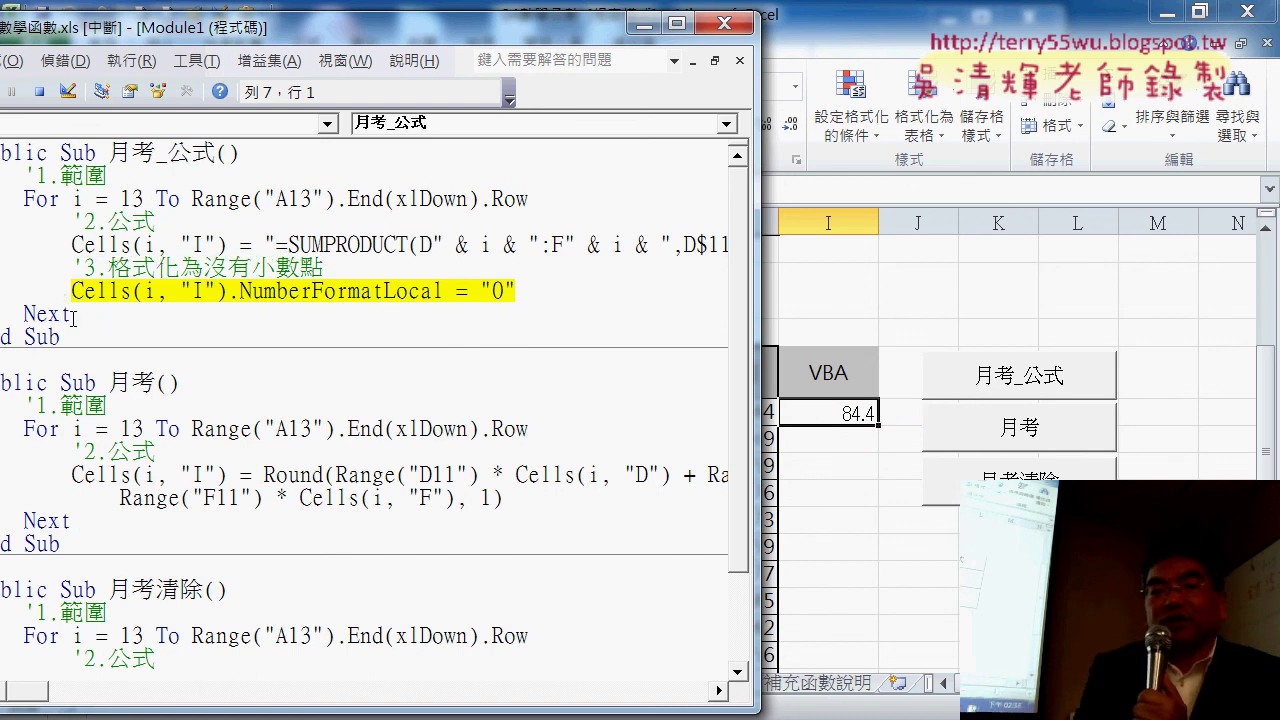
Step past the NumberFormatLocal line so I13 displays the whole number 84.
key("F8")
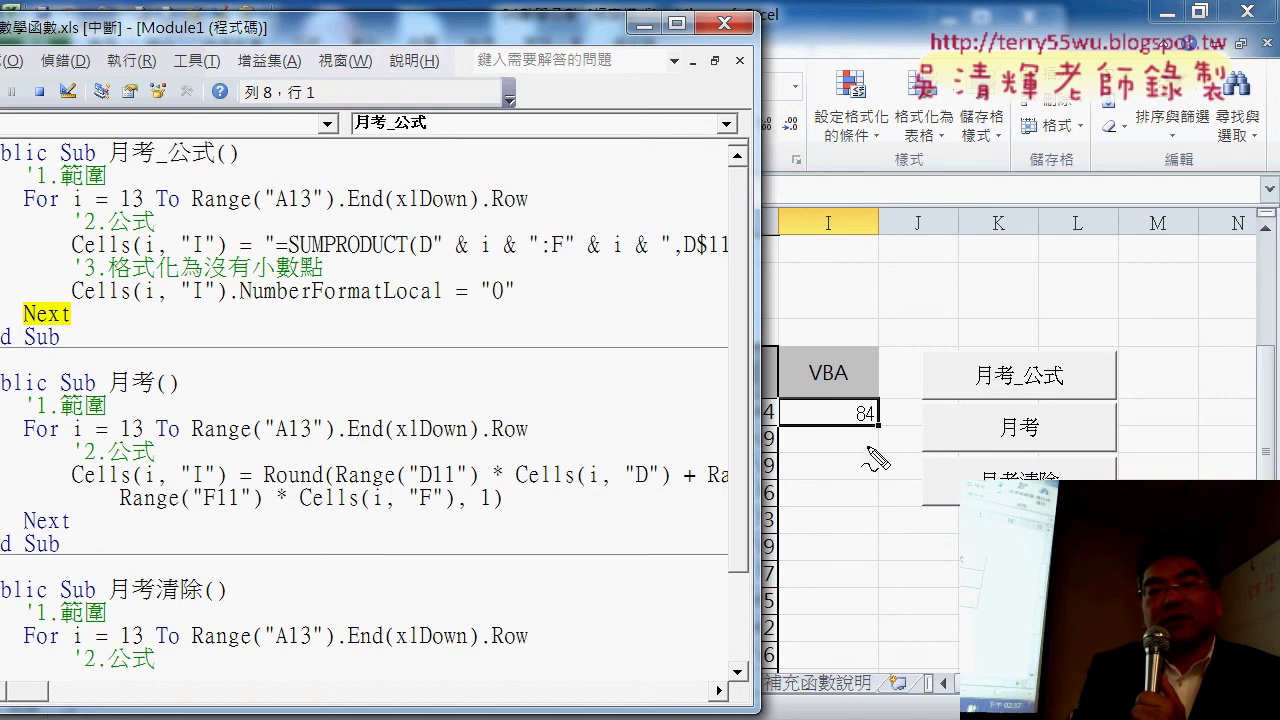
left_click_drag(872, 455, 880, 448)
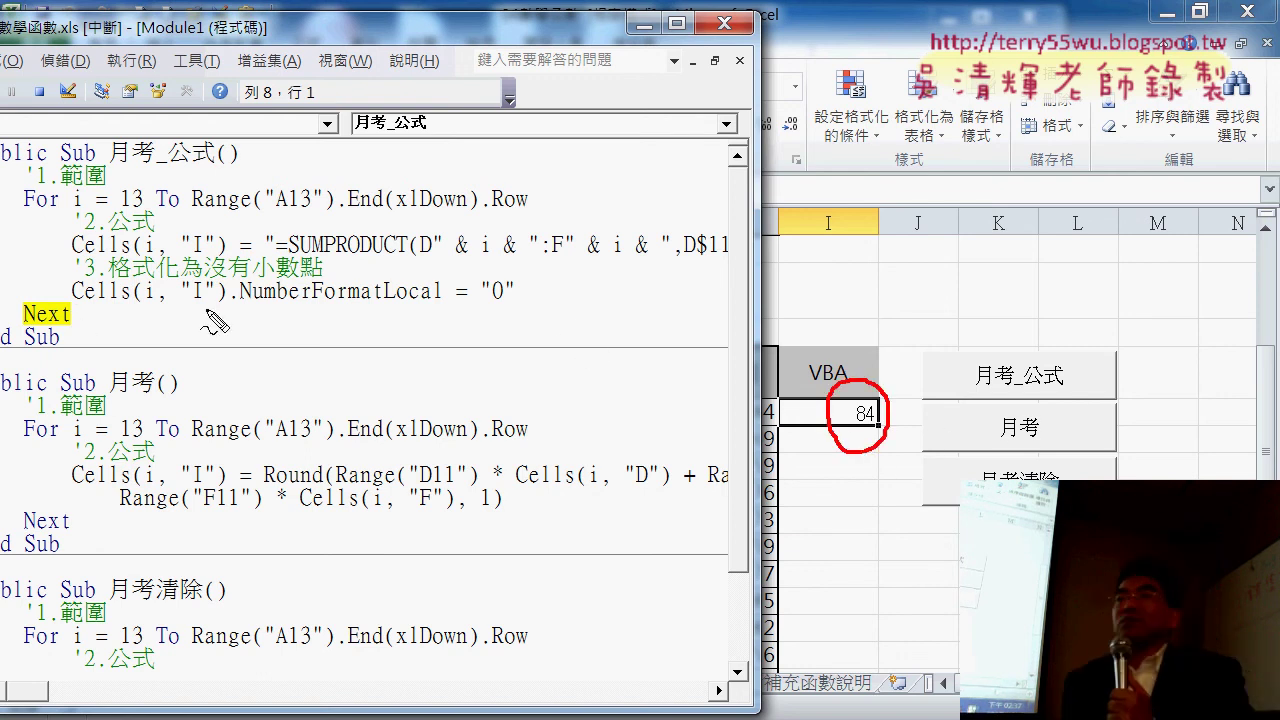
mouse_move(78, 313)
left_mouse_down()
mouse_move(527, 322)
mouse_move(40, 305)
left_mouse_up()
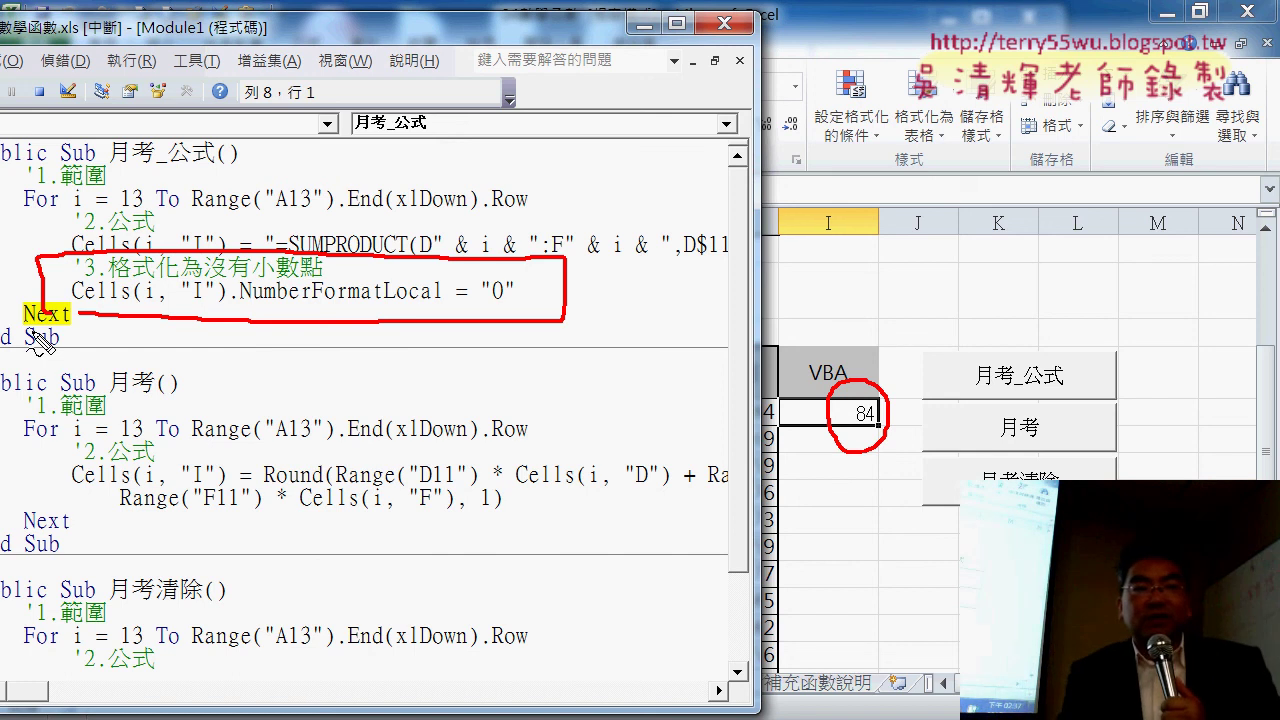
key("Escape")
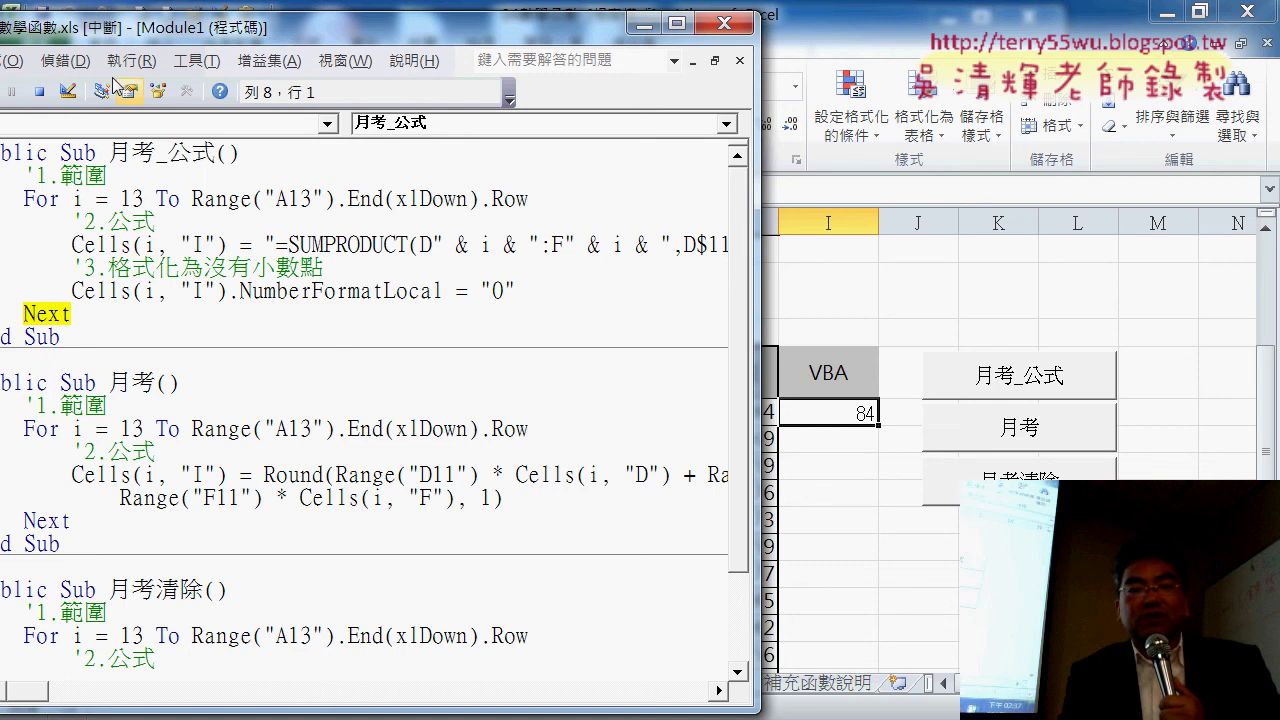
left_click_drag(76, 28, 186, 25)
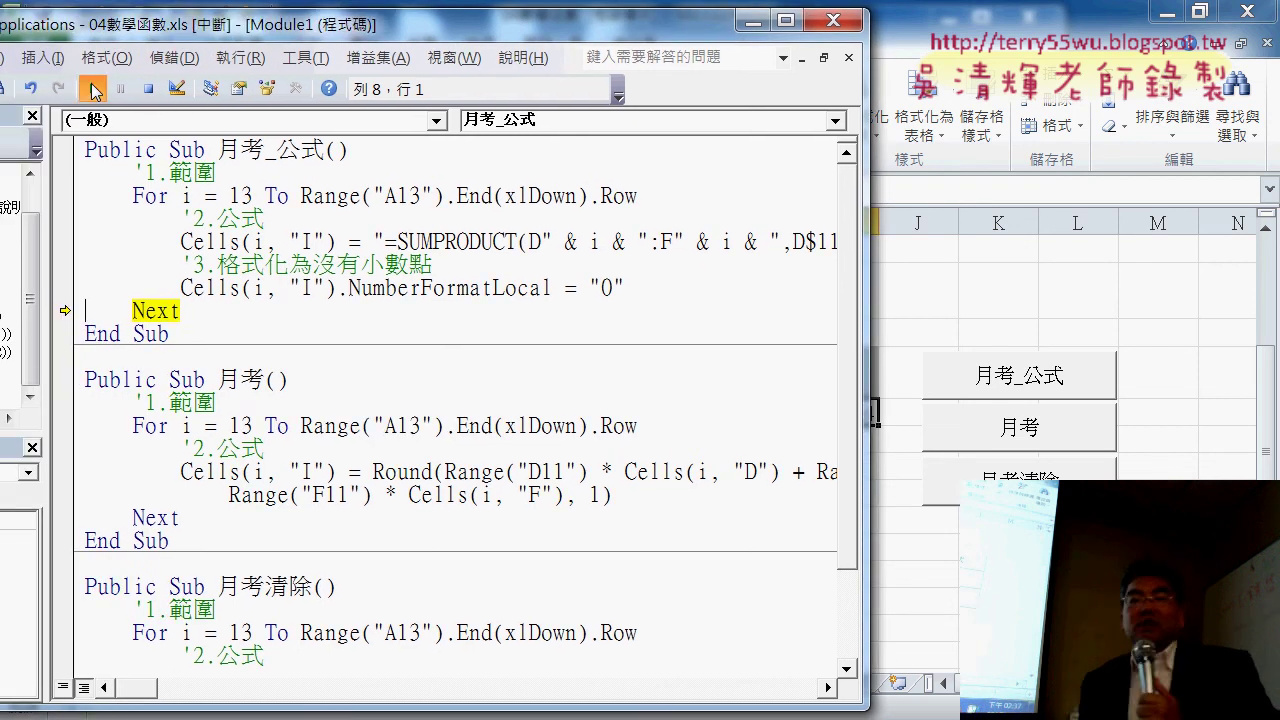
Finish the macro, then clear with 月考清除 and refill column I via 月考 (84, 69, 59, 76…).
left_click(93, 91)
mouse_move(866, 424)
left_mouse_down()
mouse_move(614, 417)
mouse_move(683, 417)
left_mouse_up()
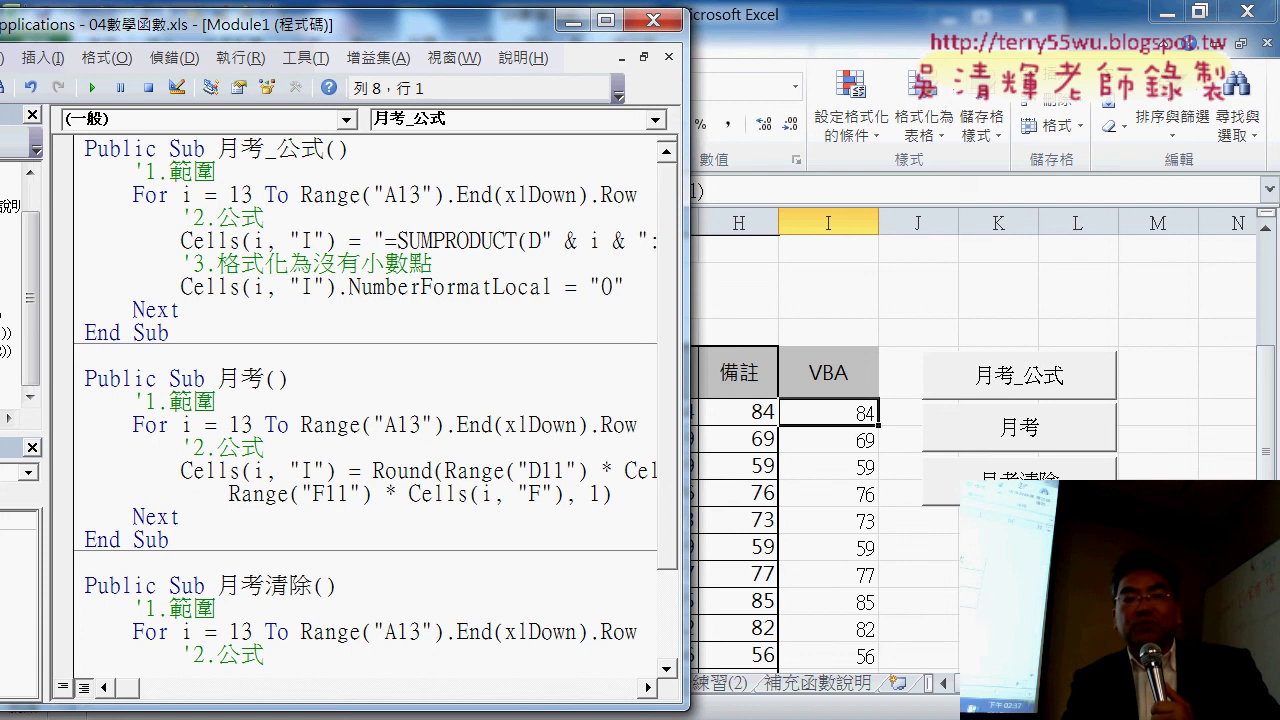
left_click(1022, 462)
left_click(1035, 430)
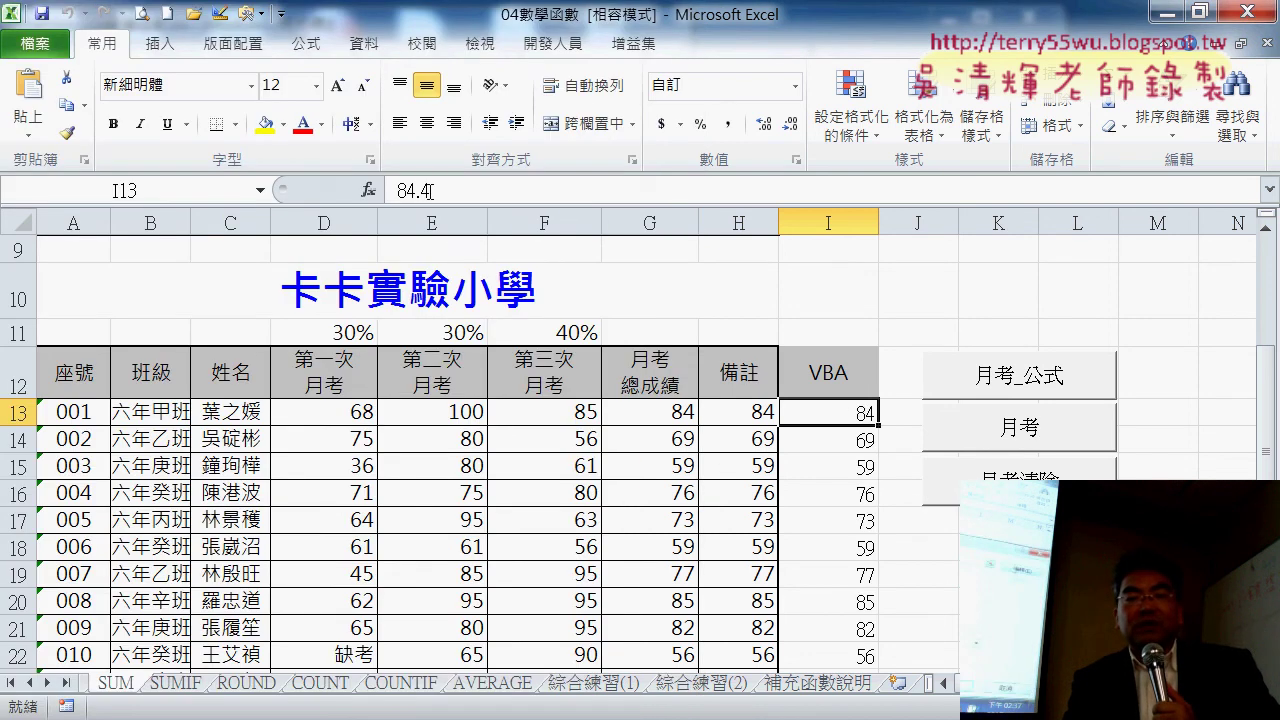
right_click(981, 432)
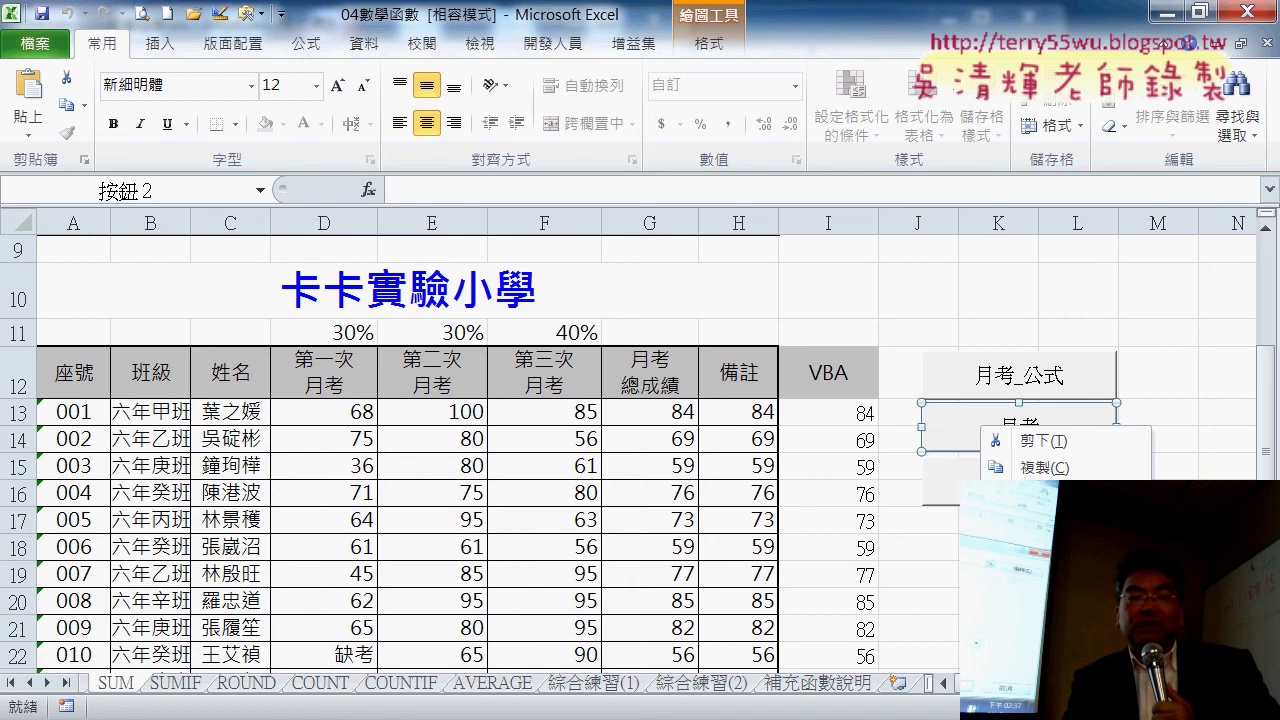
left_click(1040, 602)
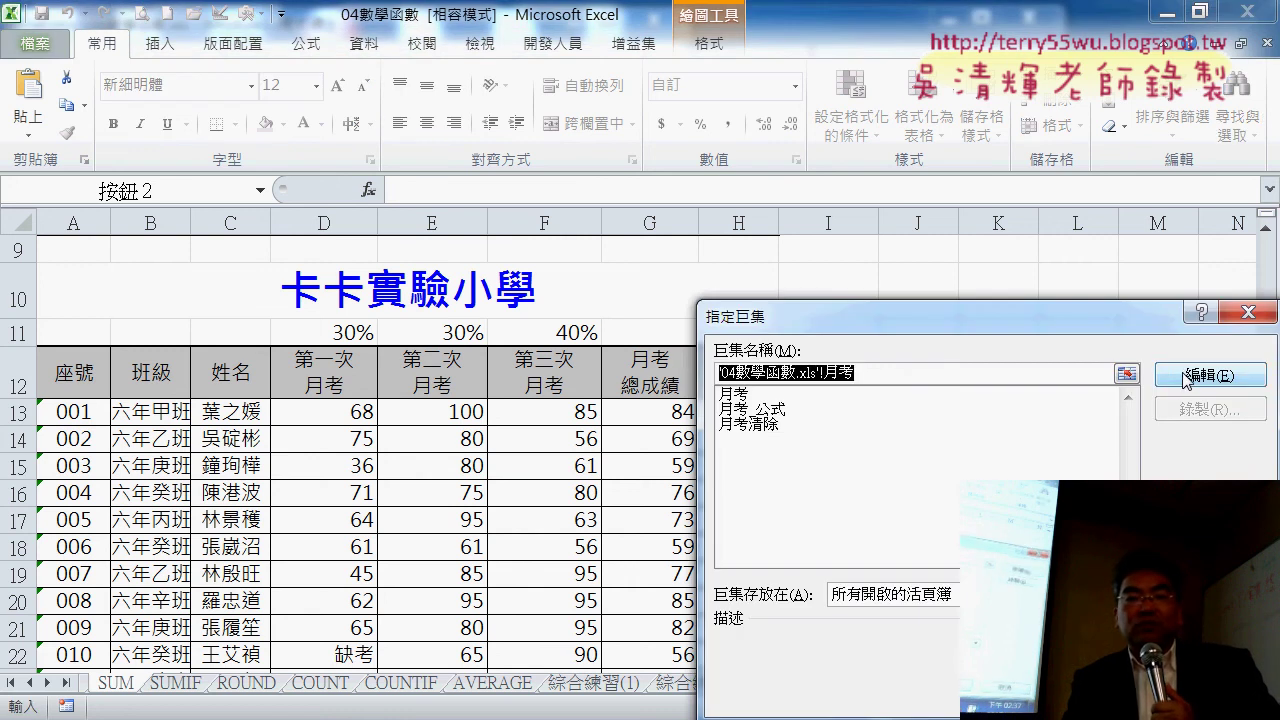
left_click(543, 410)
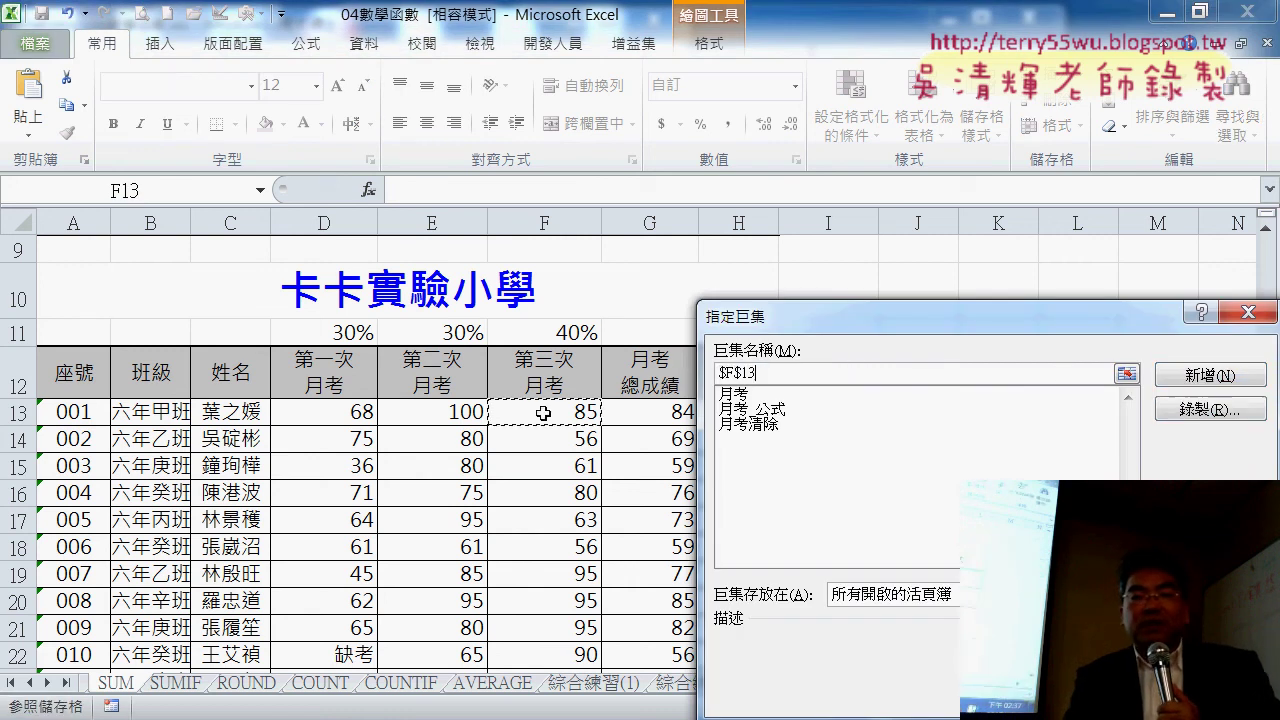
left_click(1262, 316)
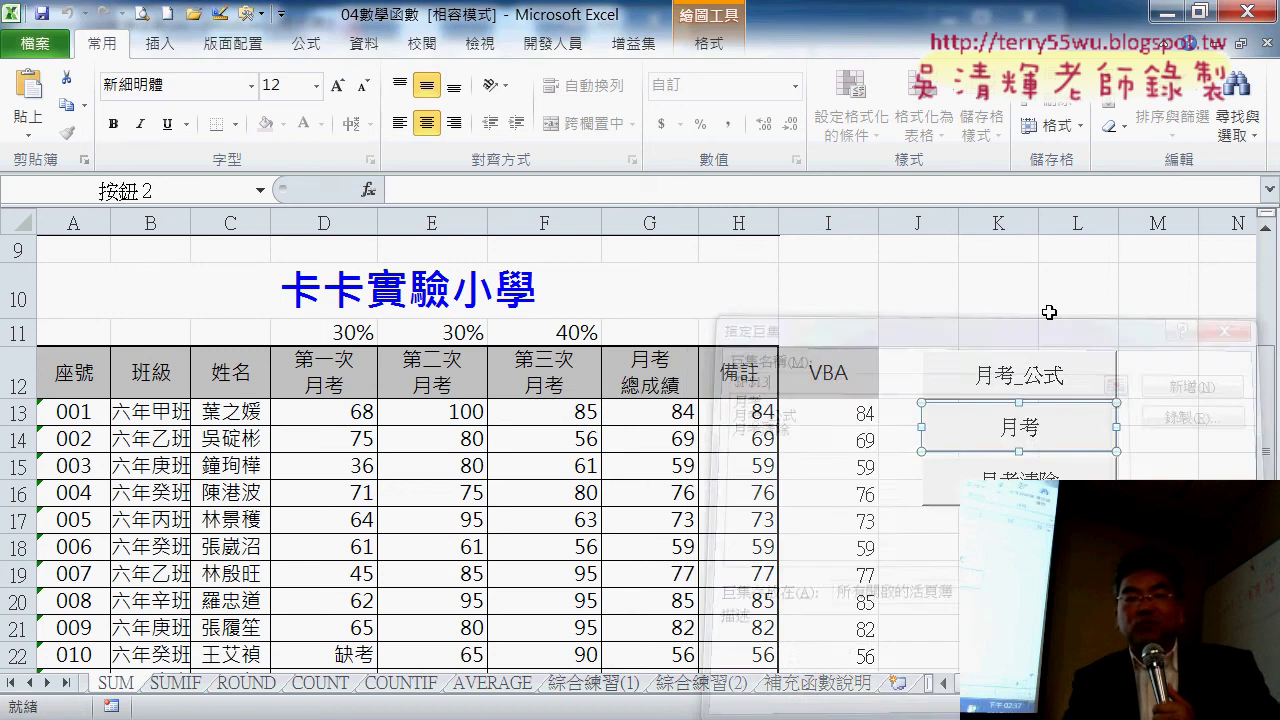
left_click(673, 413)
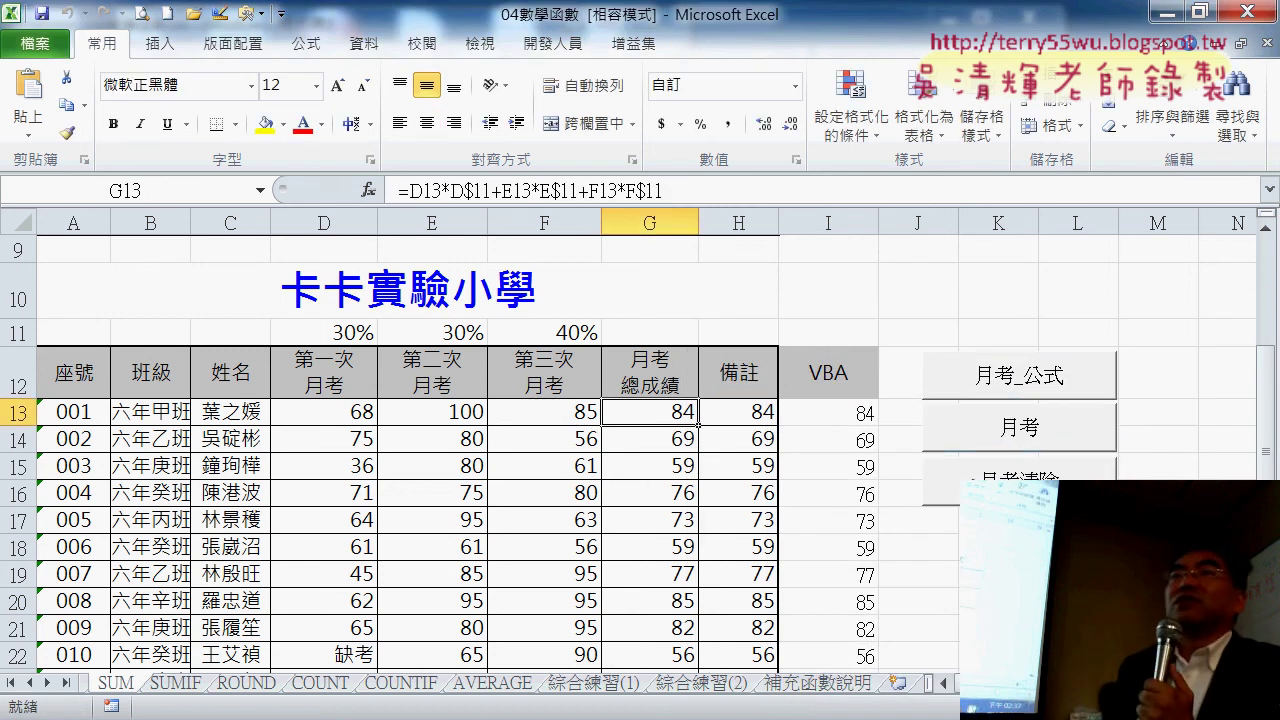
Clear and rerun 月考, then inspect the SUMPRODUCT formula in H13 and weighted-sum formula in G13.
left_click(1010, 488)
left_click(993, 427)
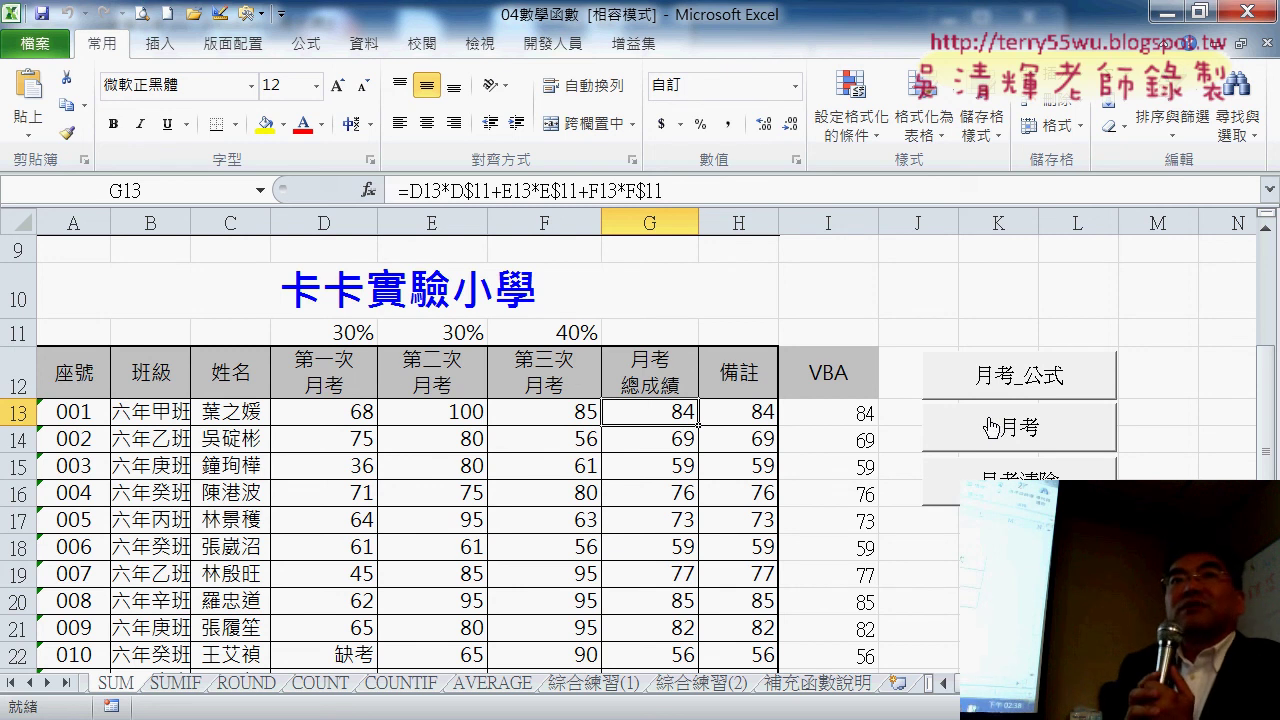
left_click(765, 409)
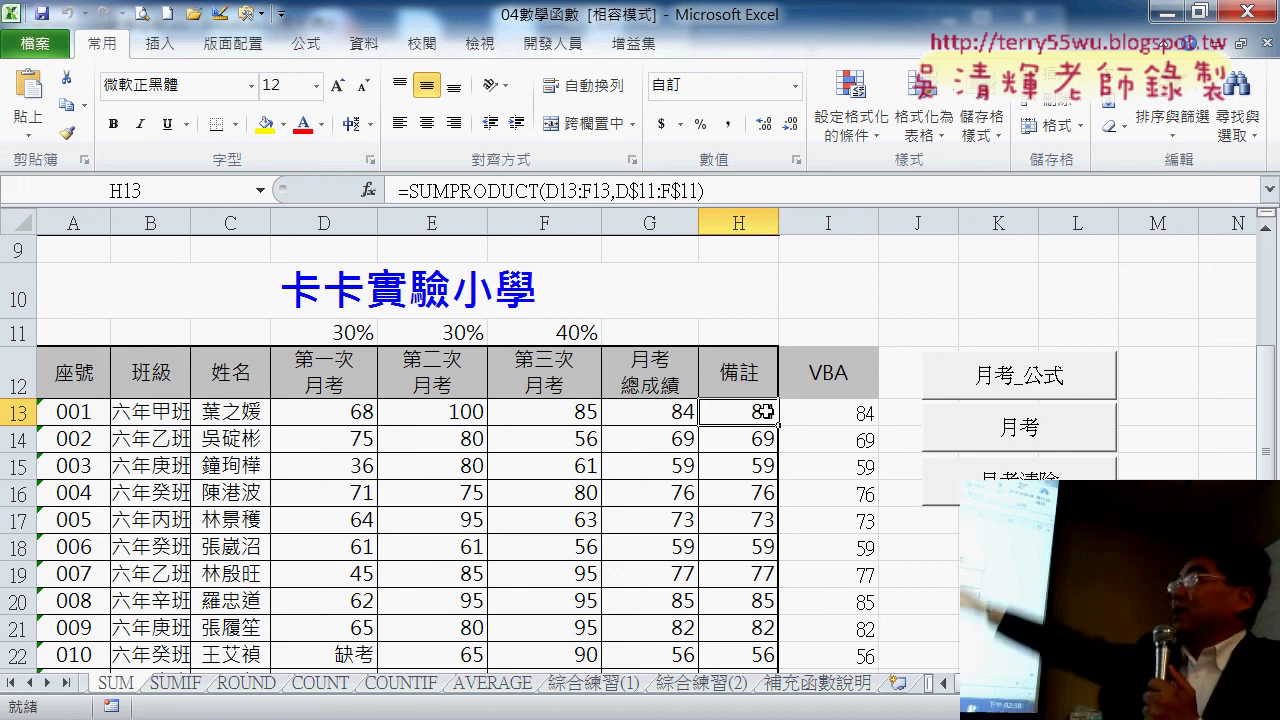
left_click(673, 412)
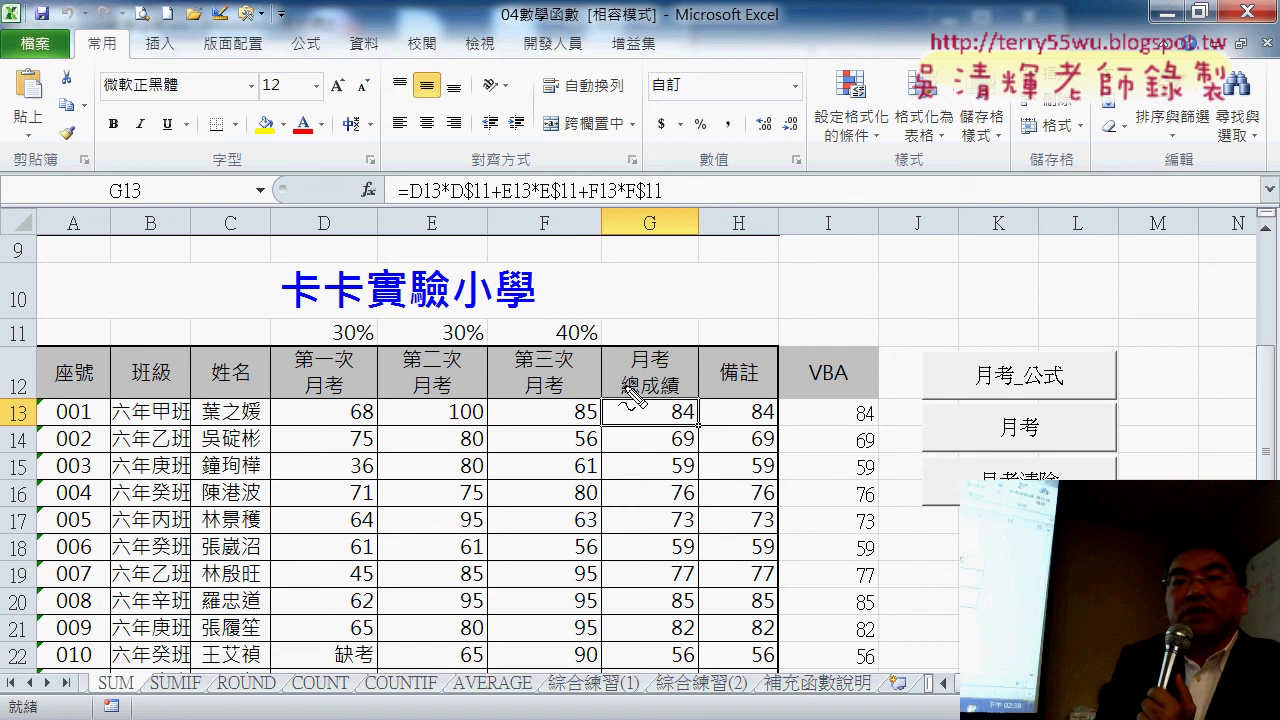
left_click_drag(452, 202, 674, 200)
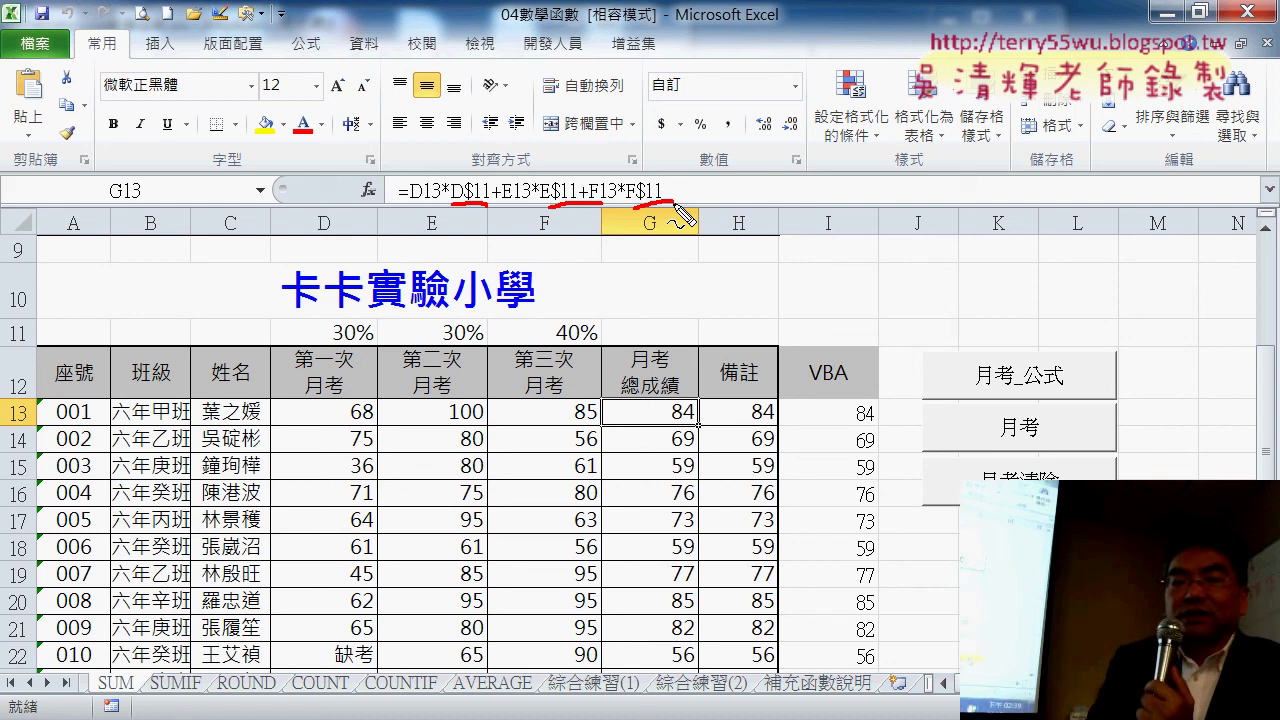
key("Escape")
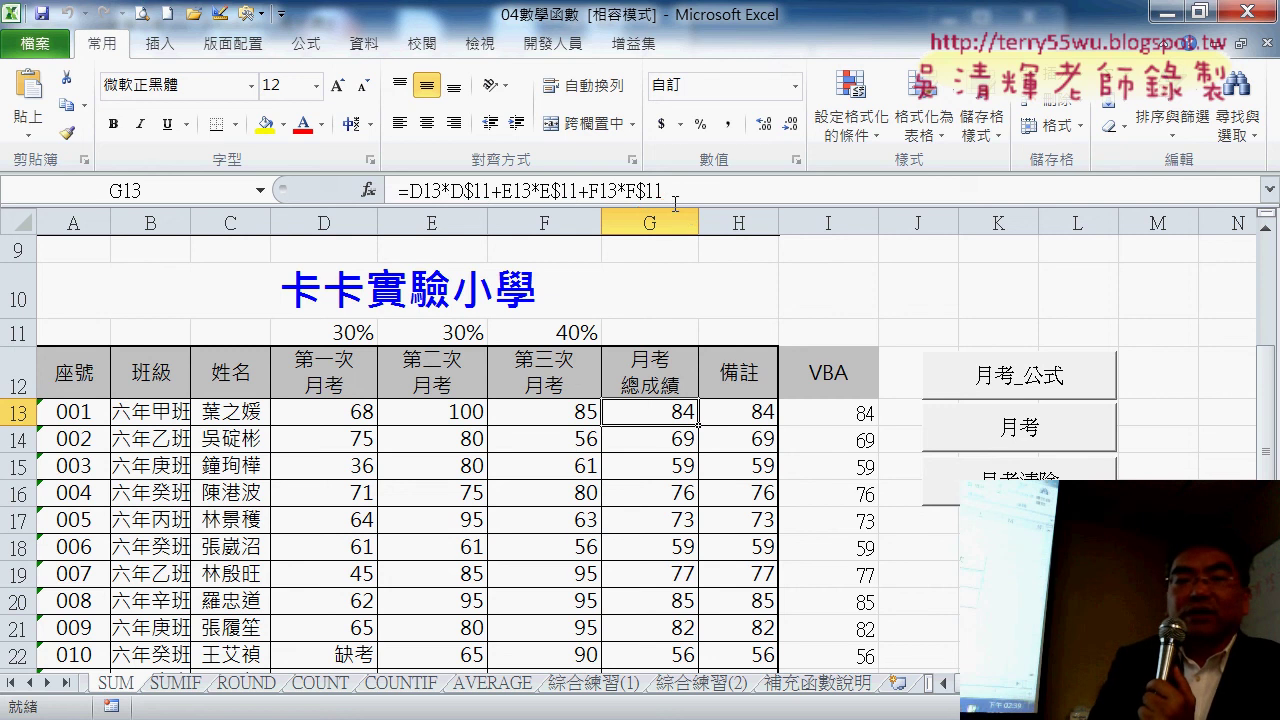
Open the 月考 button's assigned macro for editing through 指定巨集 and 編輯.
right_click(988, 447)
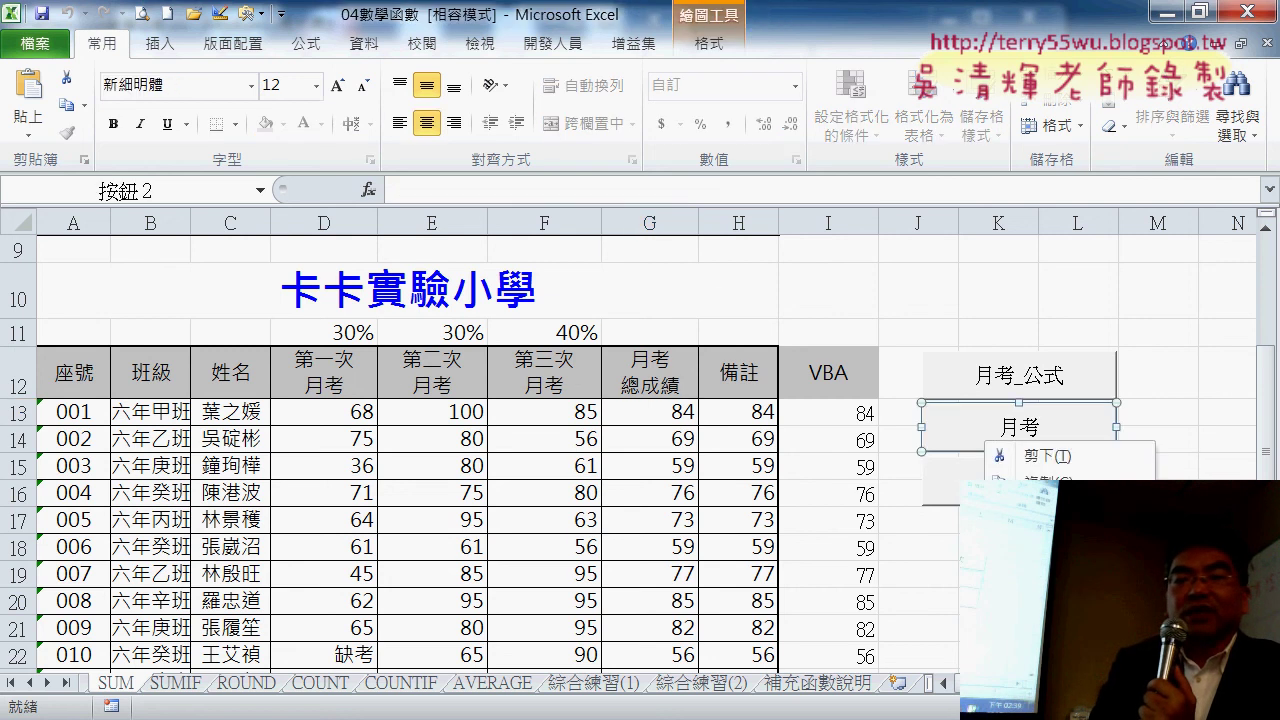
left_click(1040, 612)
left_click(1207, 376)
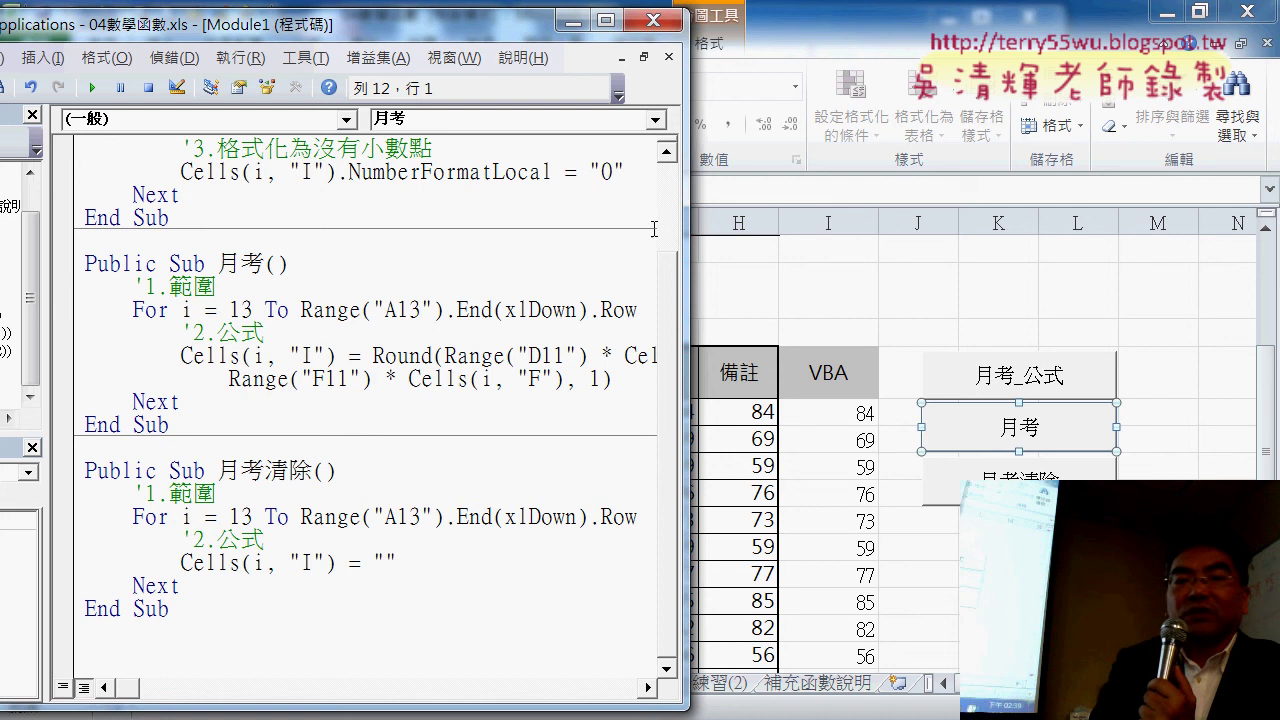
Delete the two-line Round(...) expression after Cells(i, "I") = in the 月考 sub.
scroll(676, 320, "up", 2)
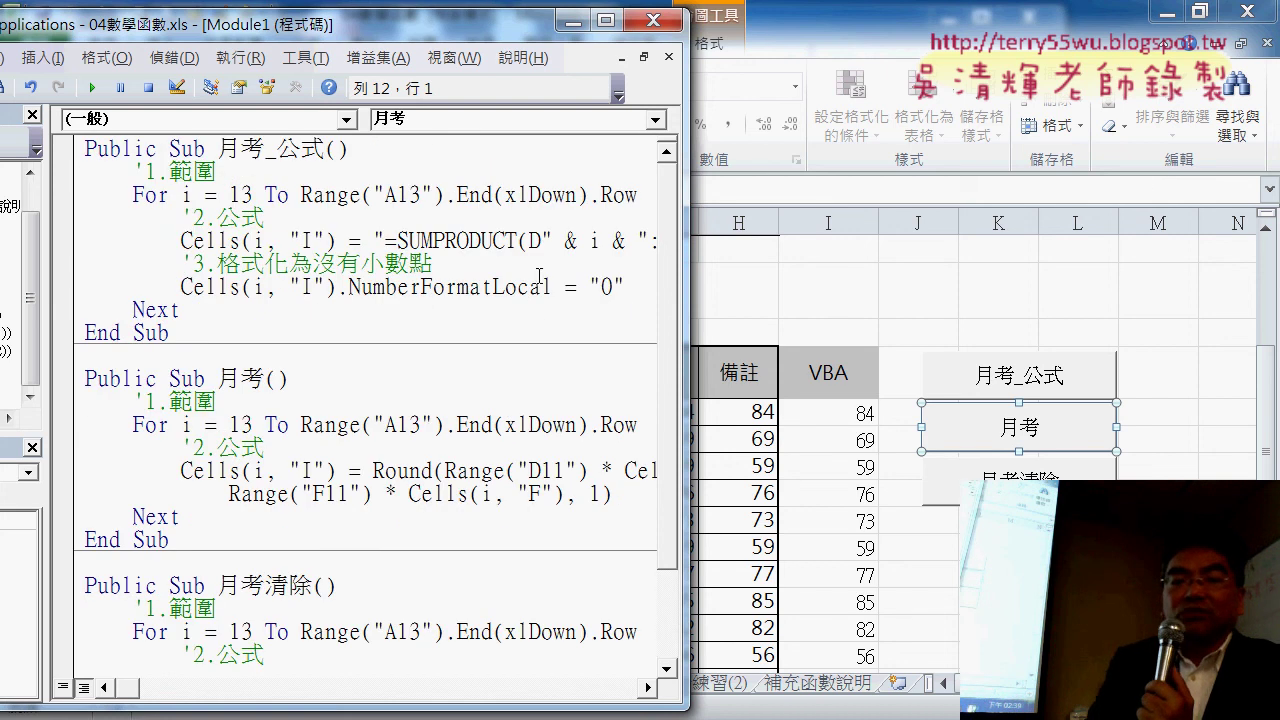
left_click_drag(684, 305, 1148, 309)
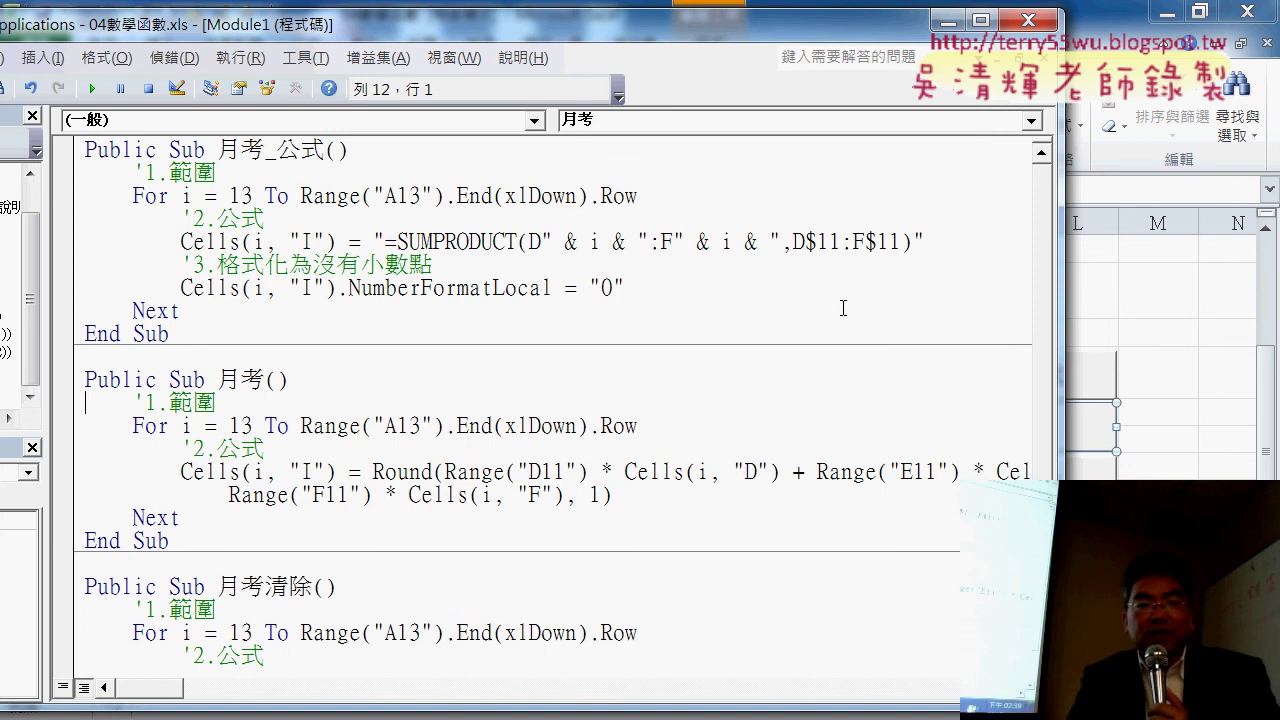
double_click(737, 28)
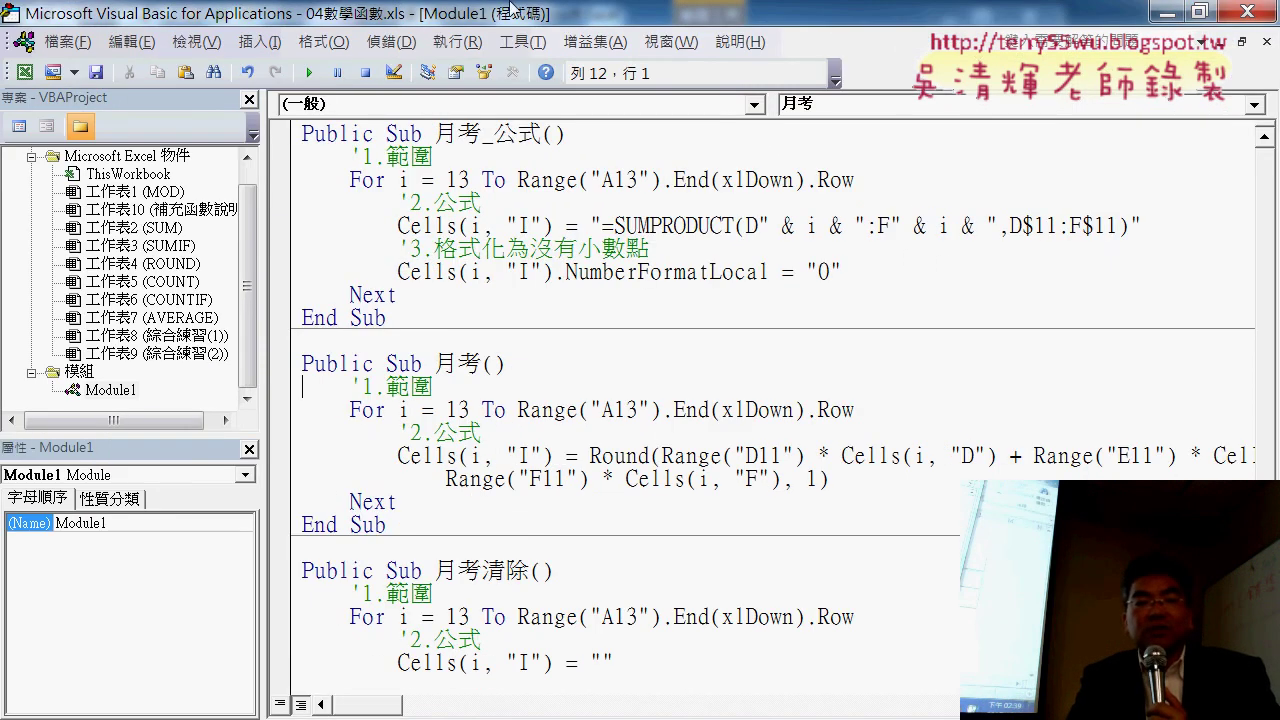
key("super+Down")
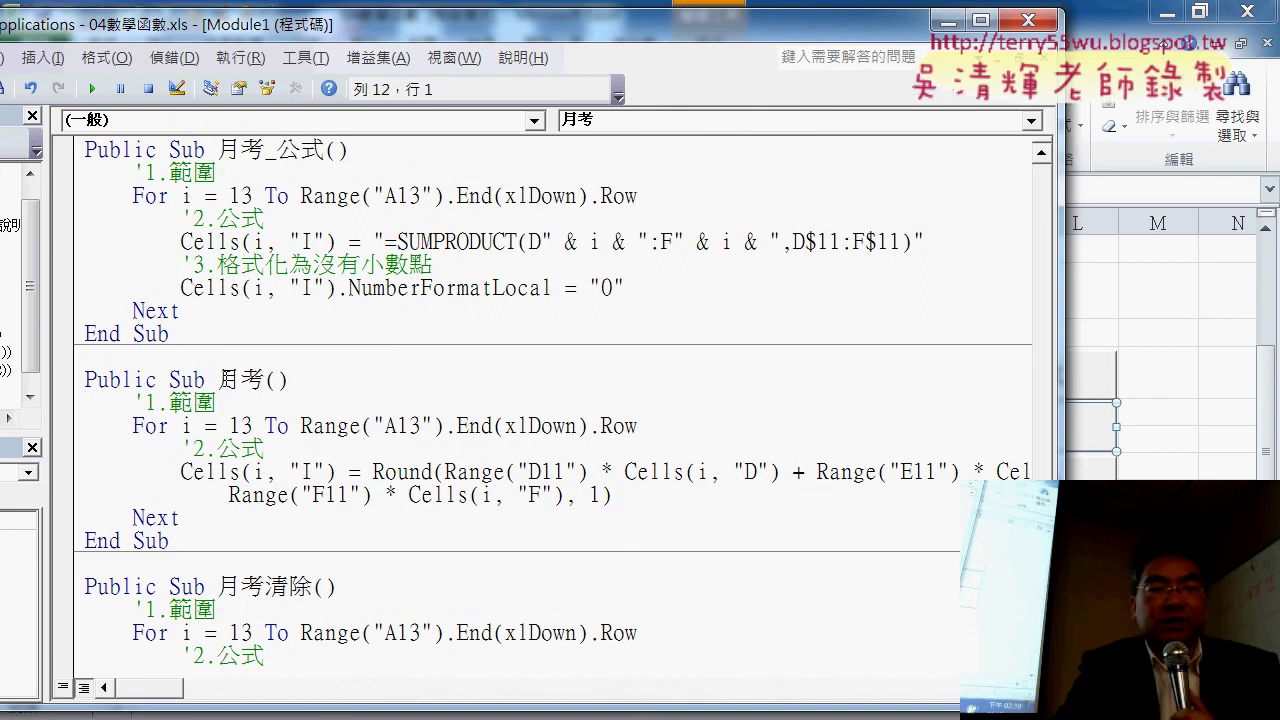
double_click(240, 380)
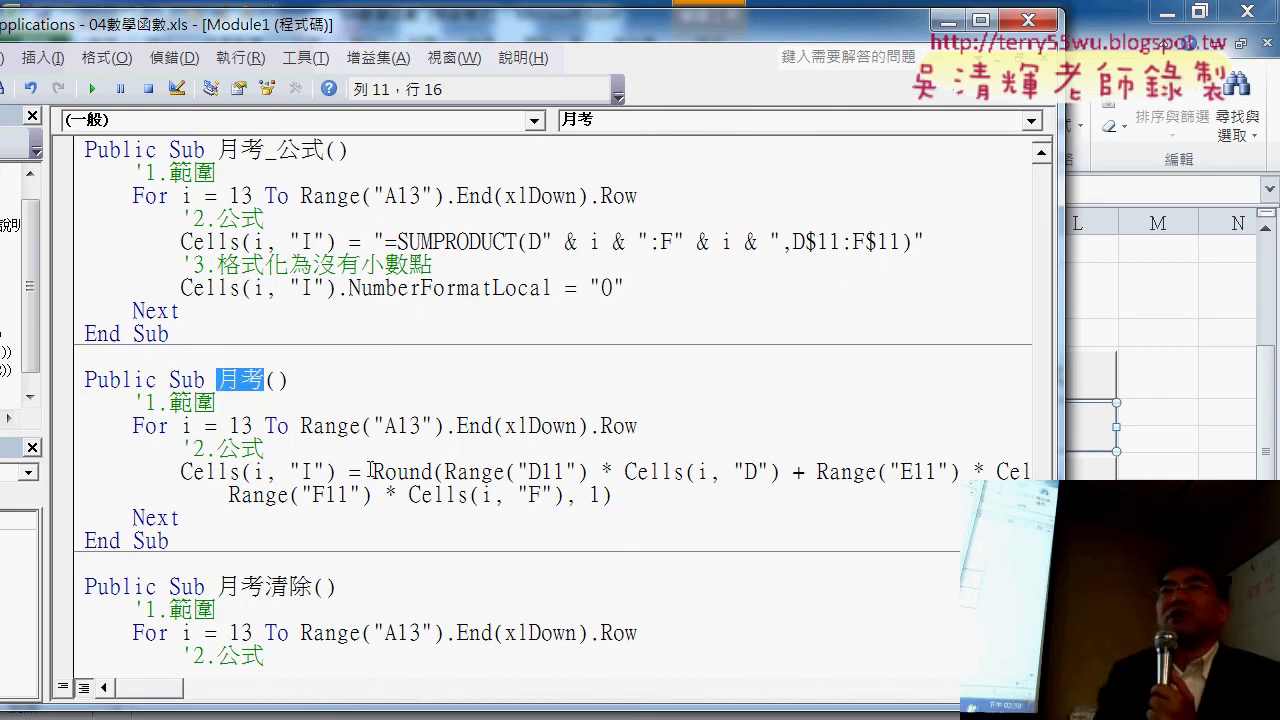
left_click_drag(372, 472, 660, 488)
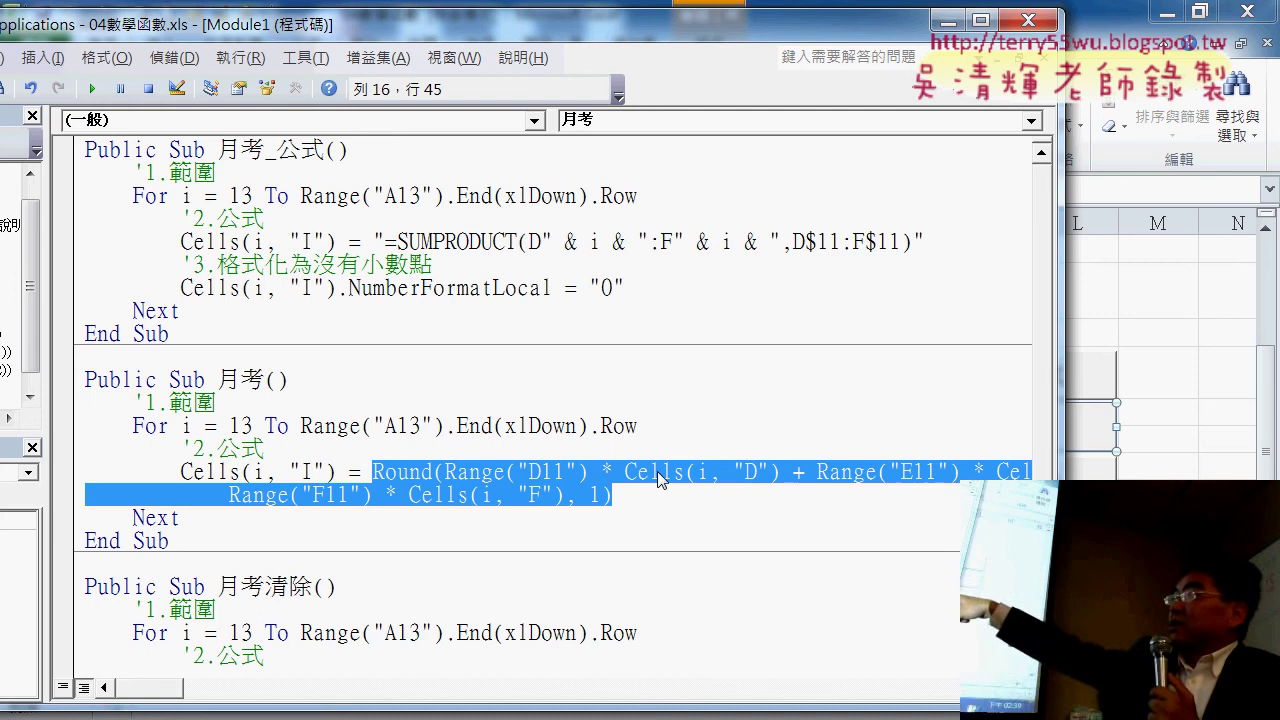
key("Delete")
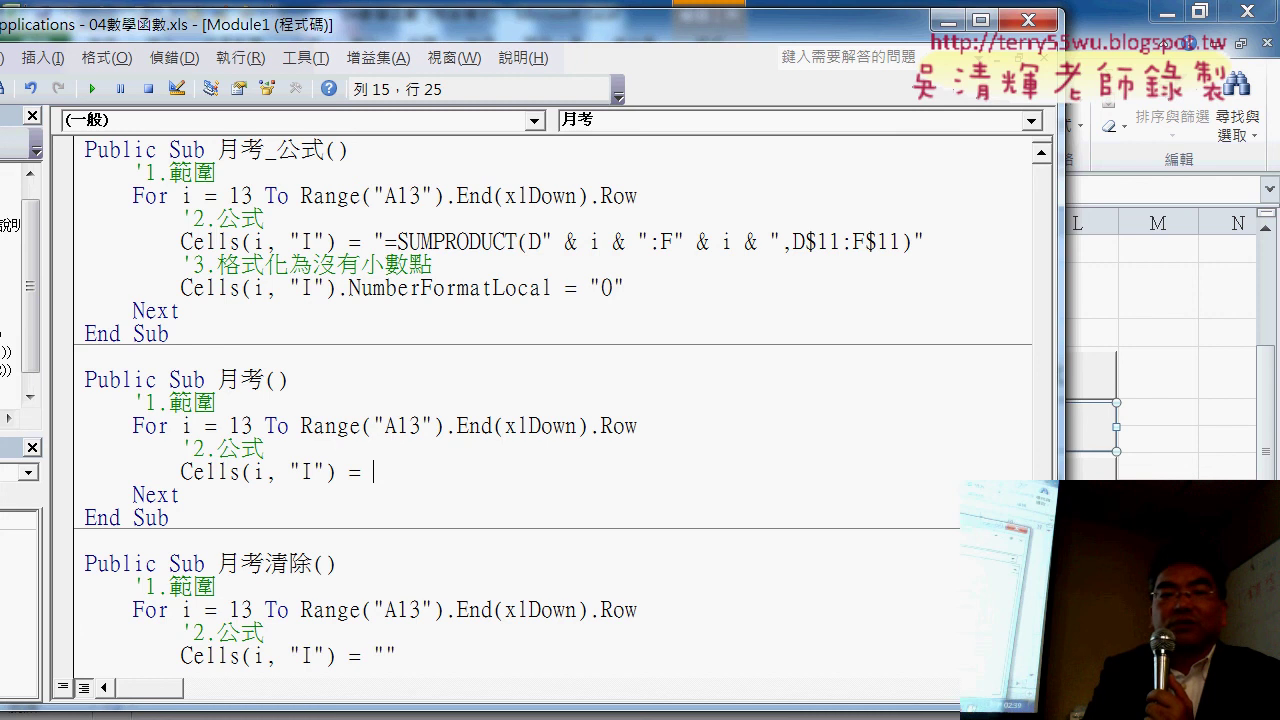
left_click_drag(494, 8, 651, 247)
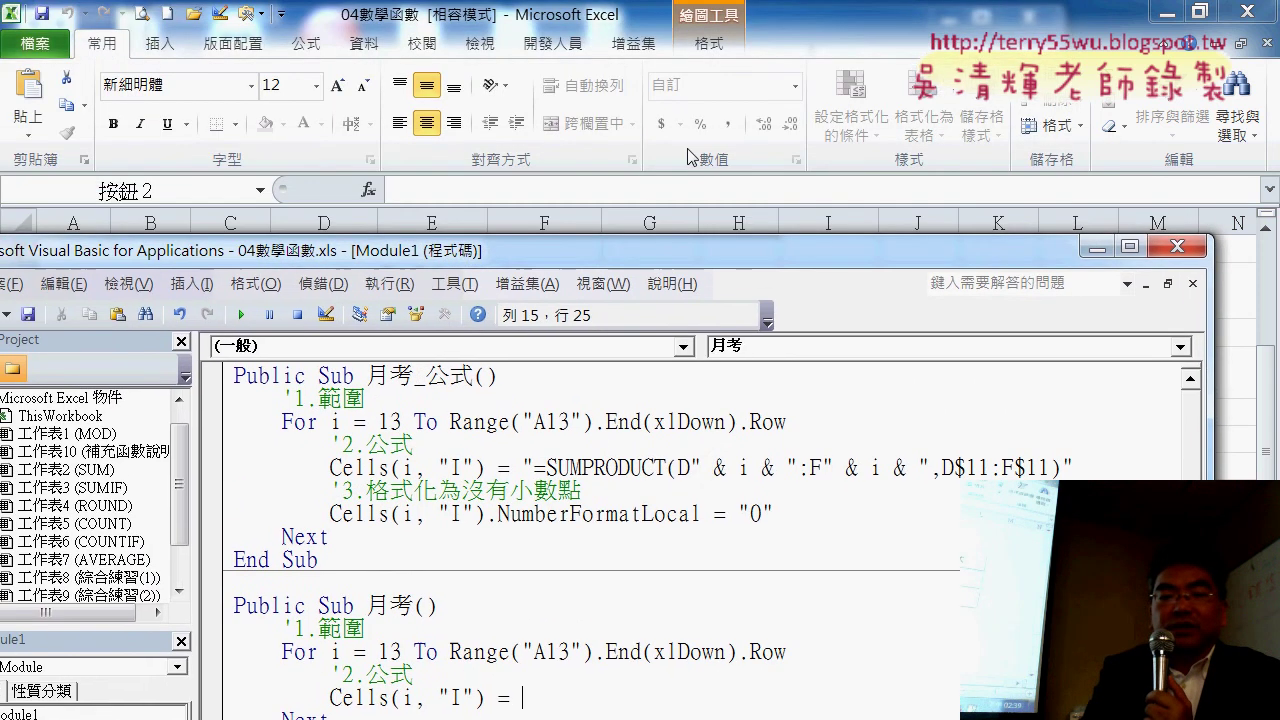
left_click(706, 114)
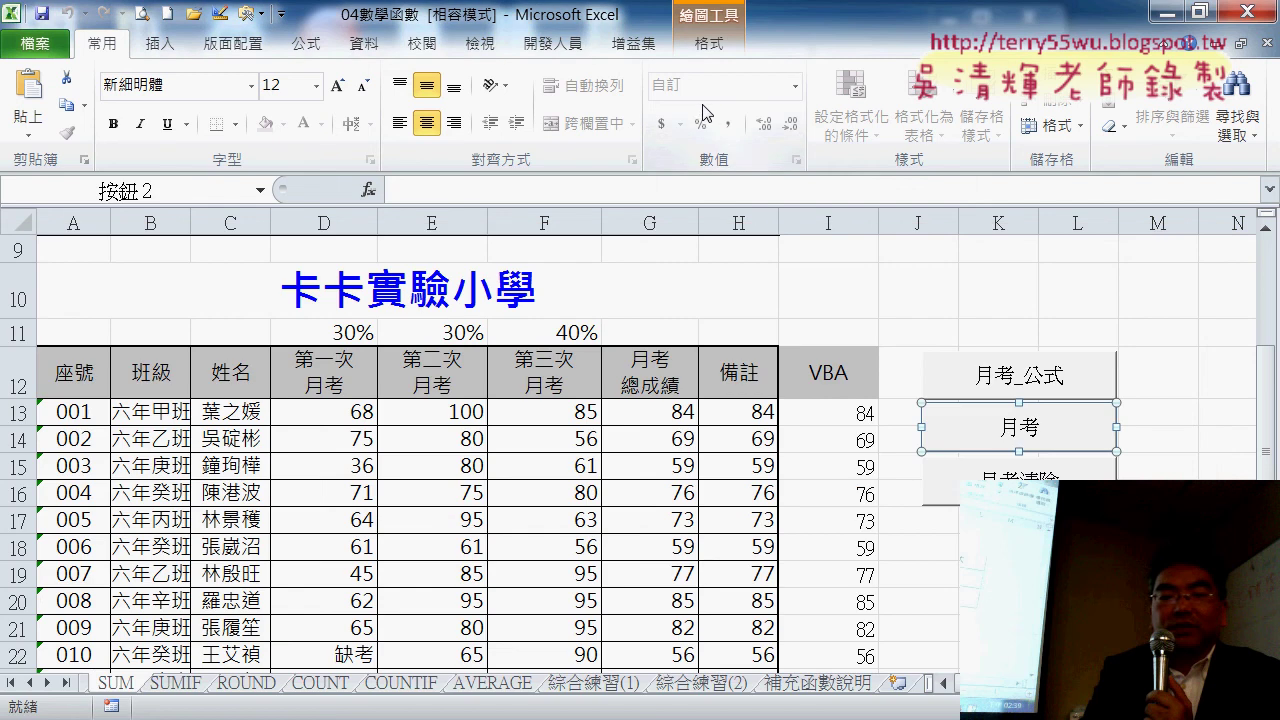
left_click(669, 416)
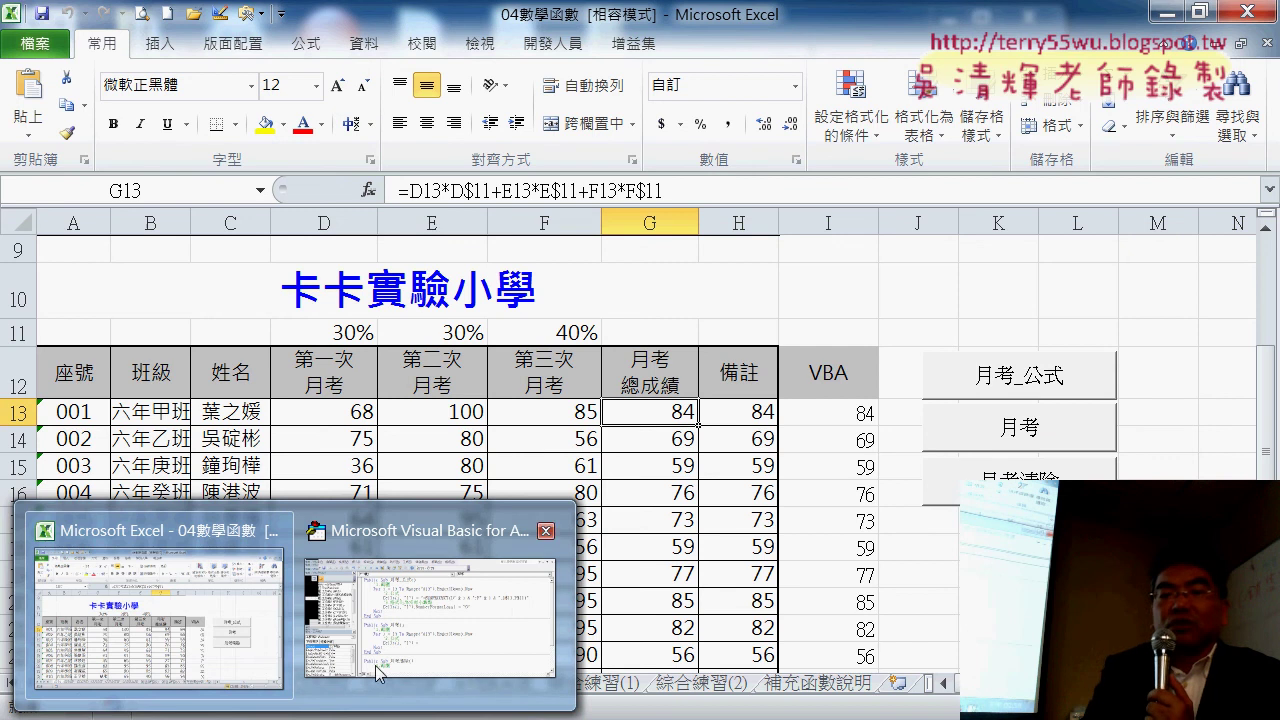
left_click(538, 530)
left_click_drag(592, 256, 707, 250)
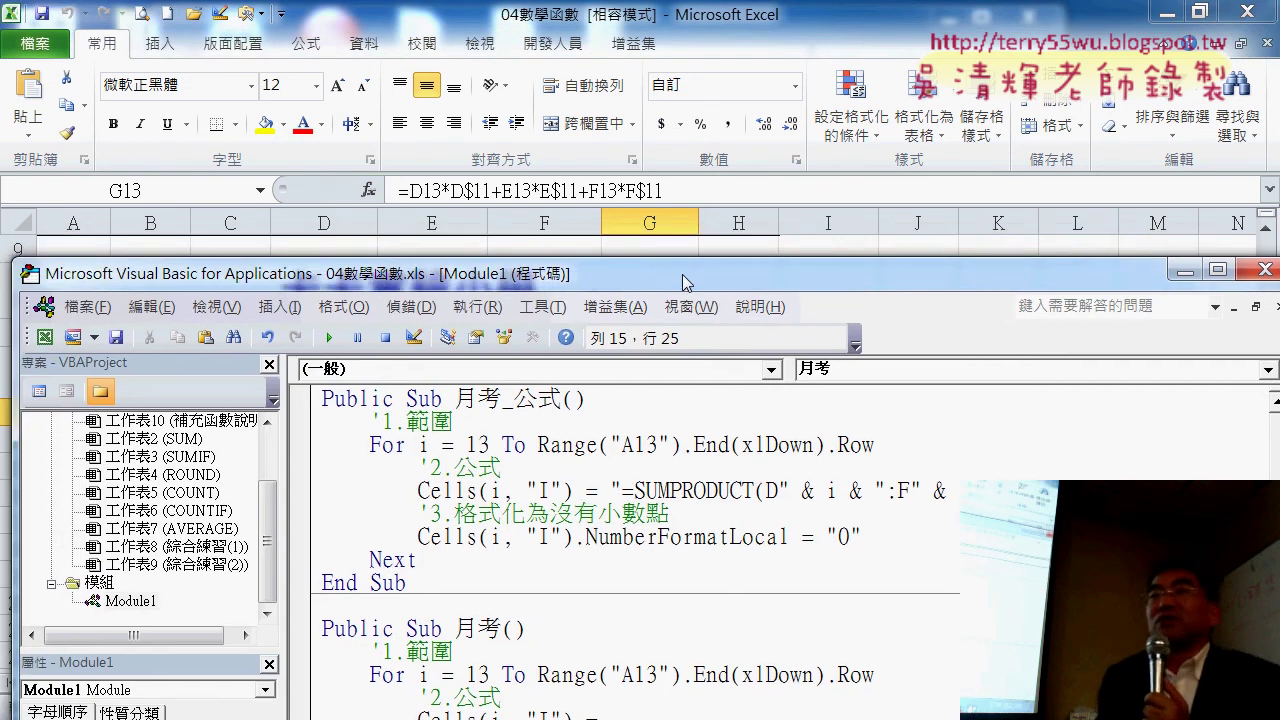
scroll(687, 536, "down", 2)
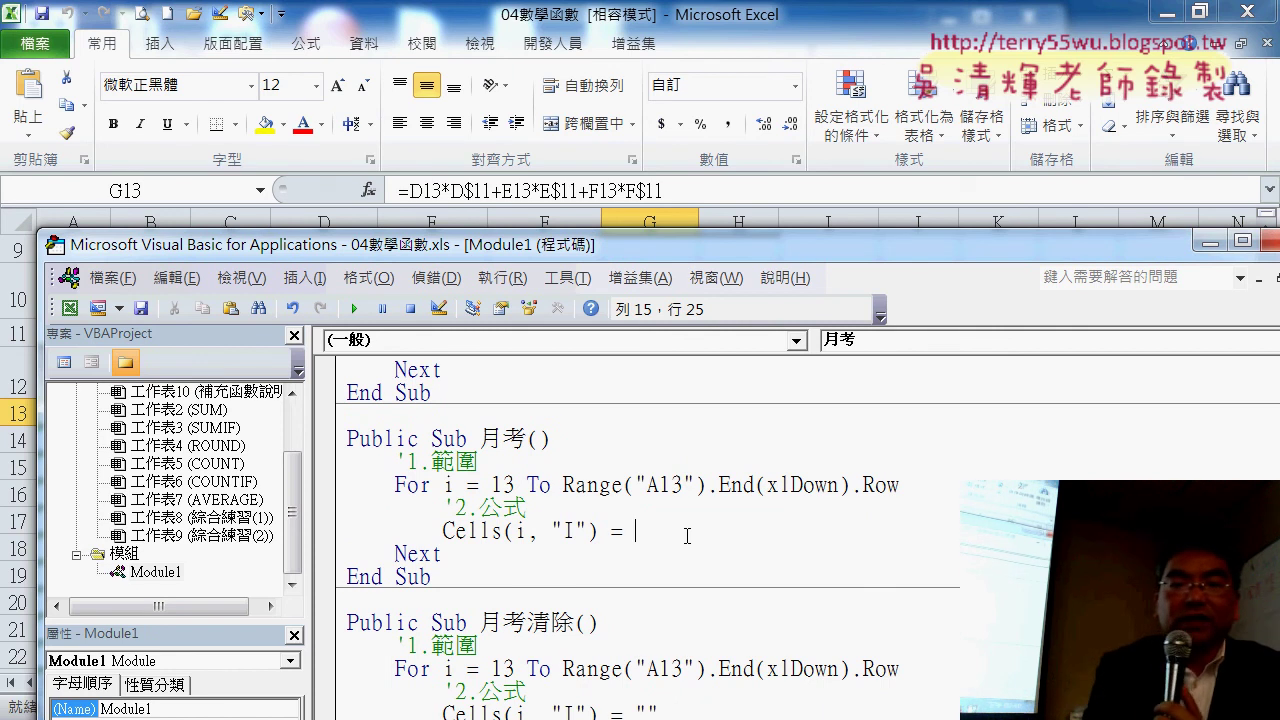
Complete the line as Cells(i, "I") = Cells(i, "D") * Range("D11") and commit it.
type("c")
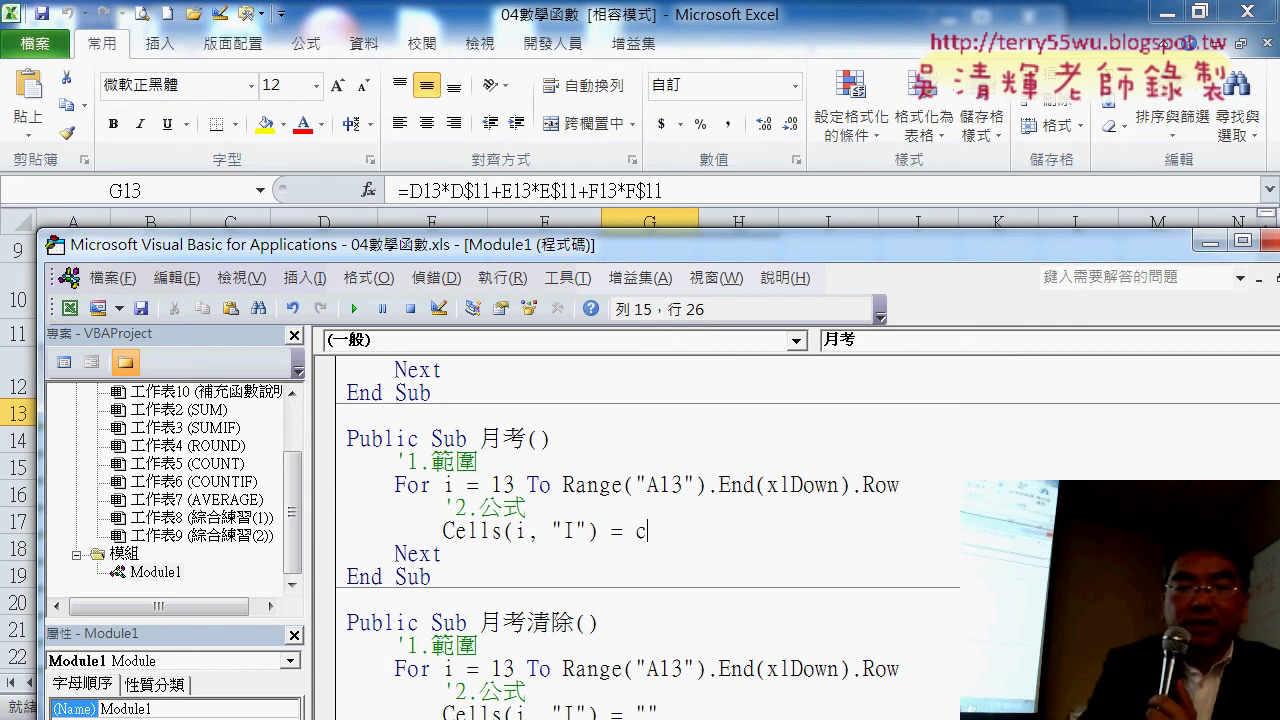
type("ells")
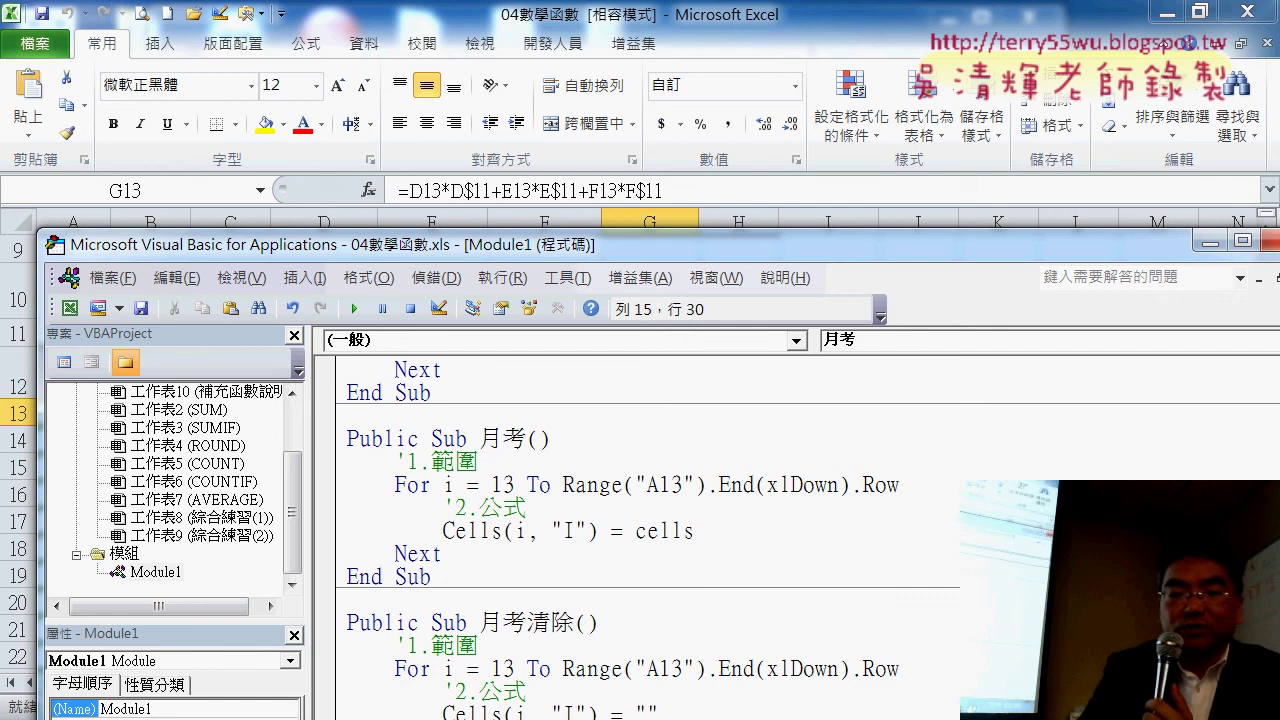
type("(")
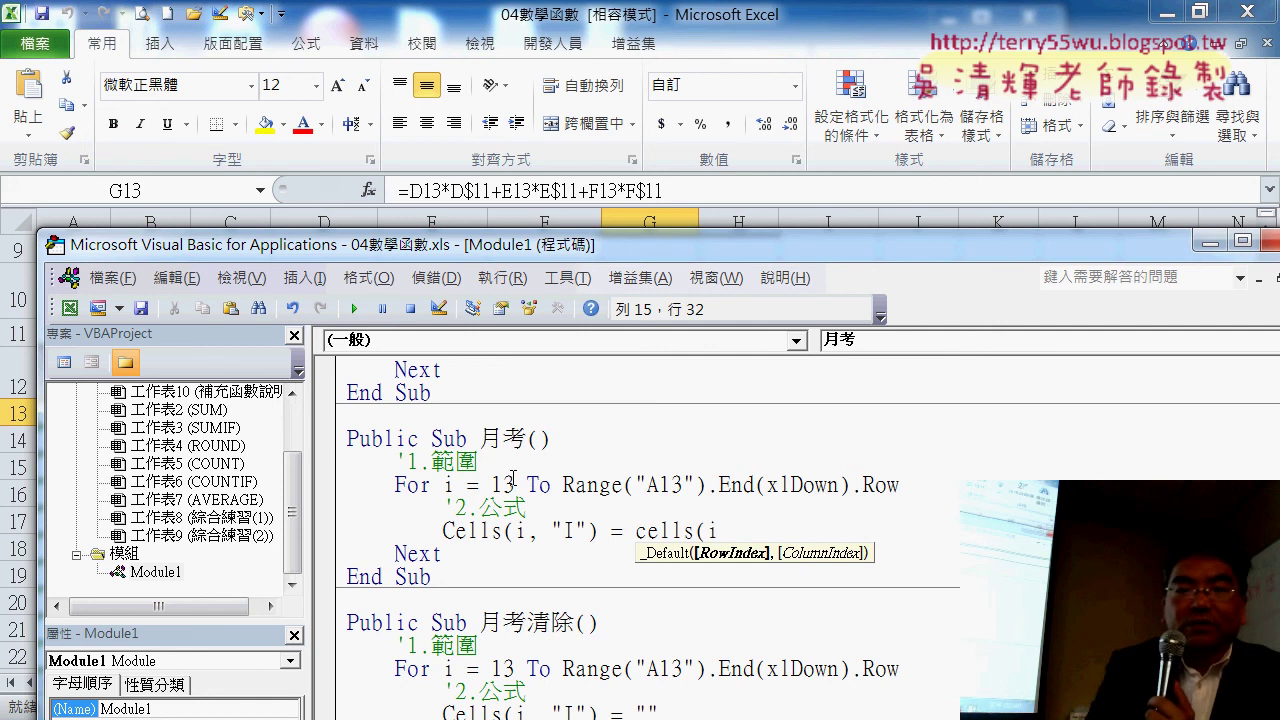
type("i,")
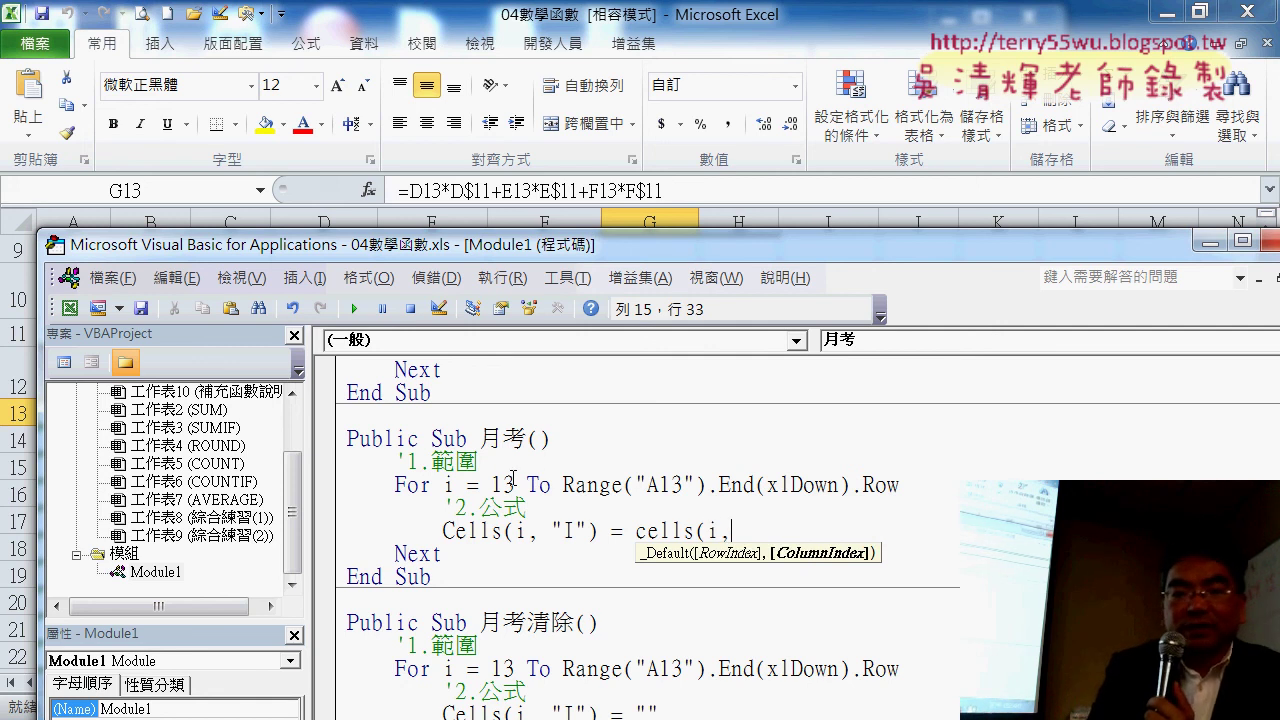
type("\"D")
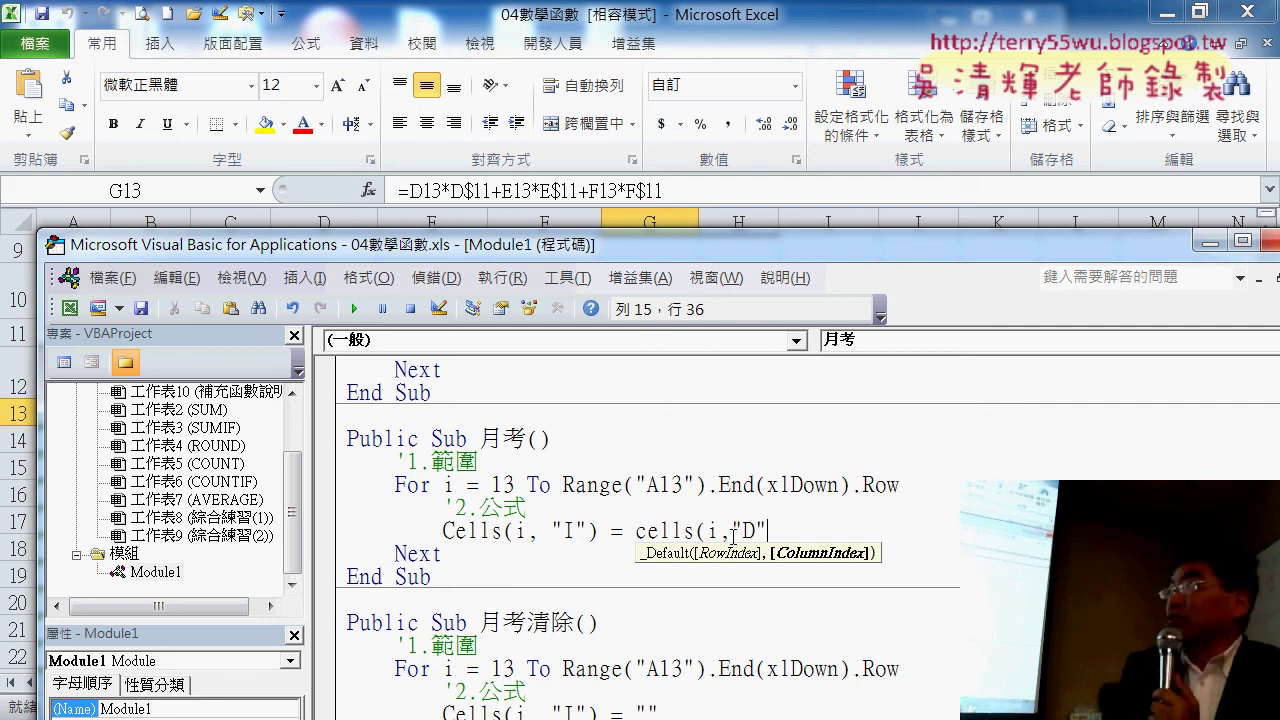
type(")")
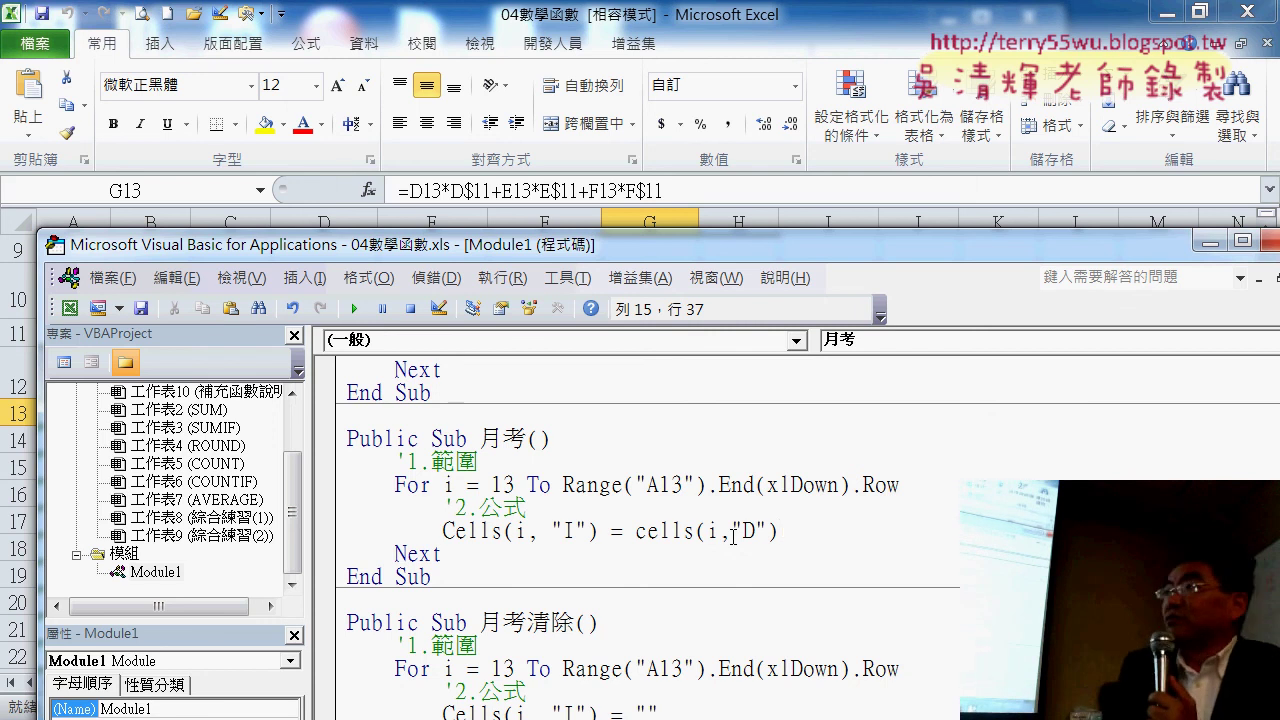
type("*")
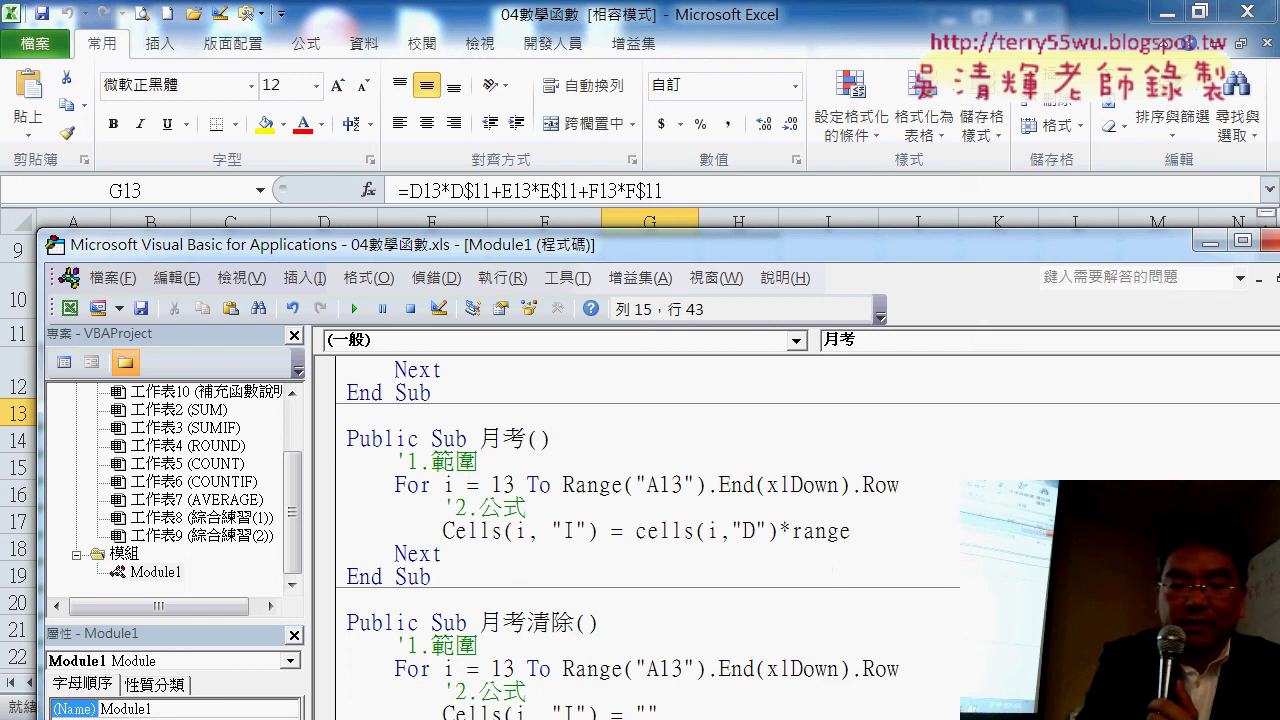
type("(\"")
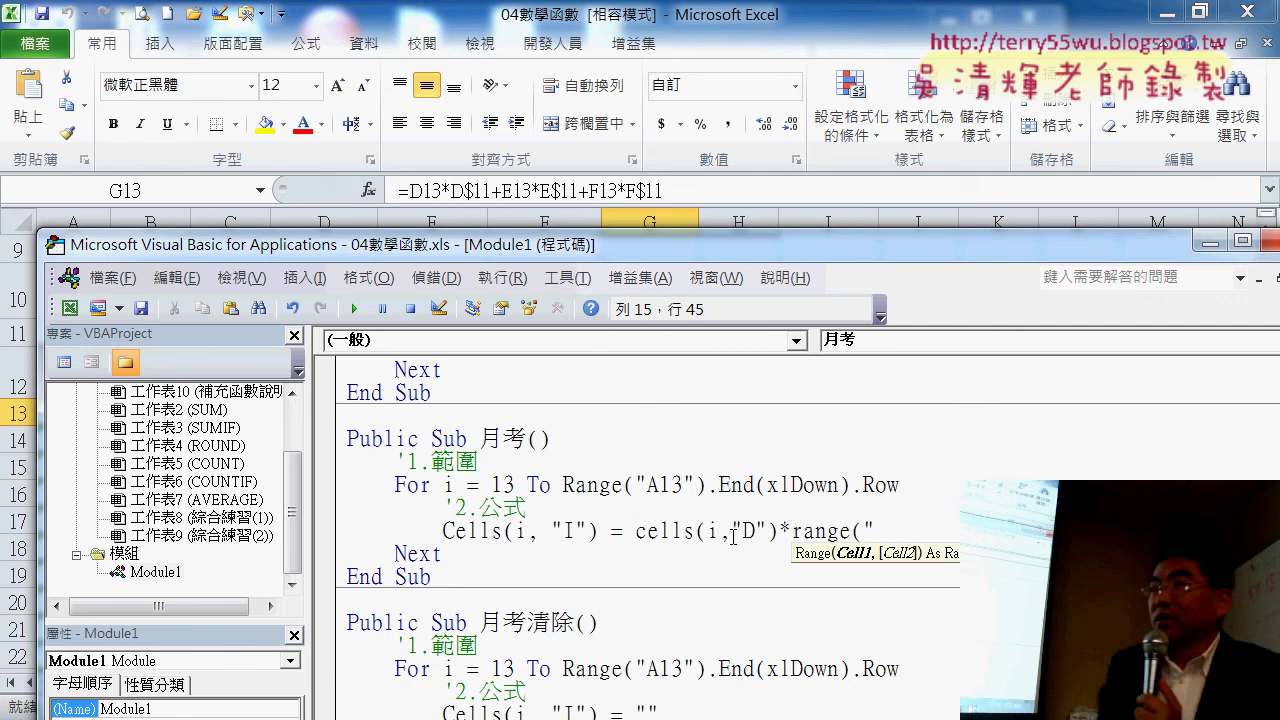
type("D")
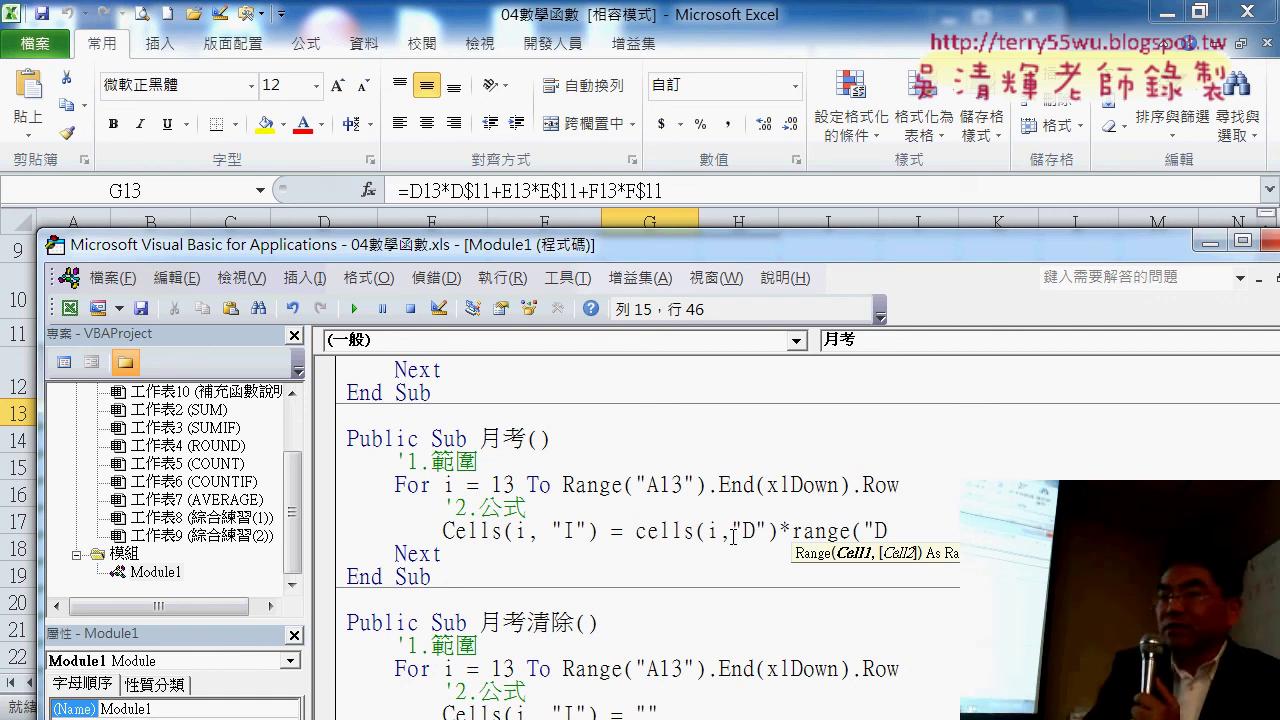
type("11\"")
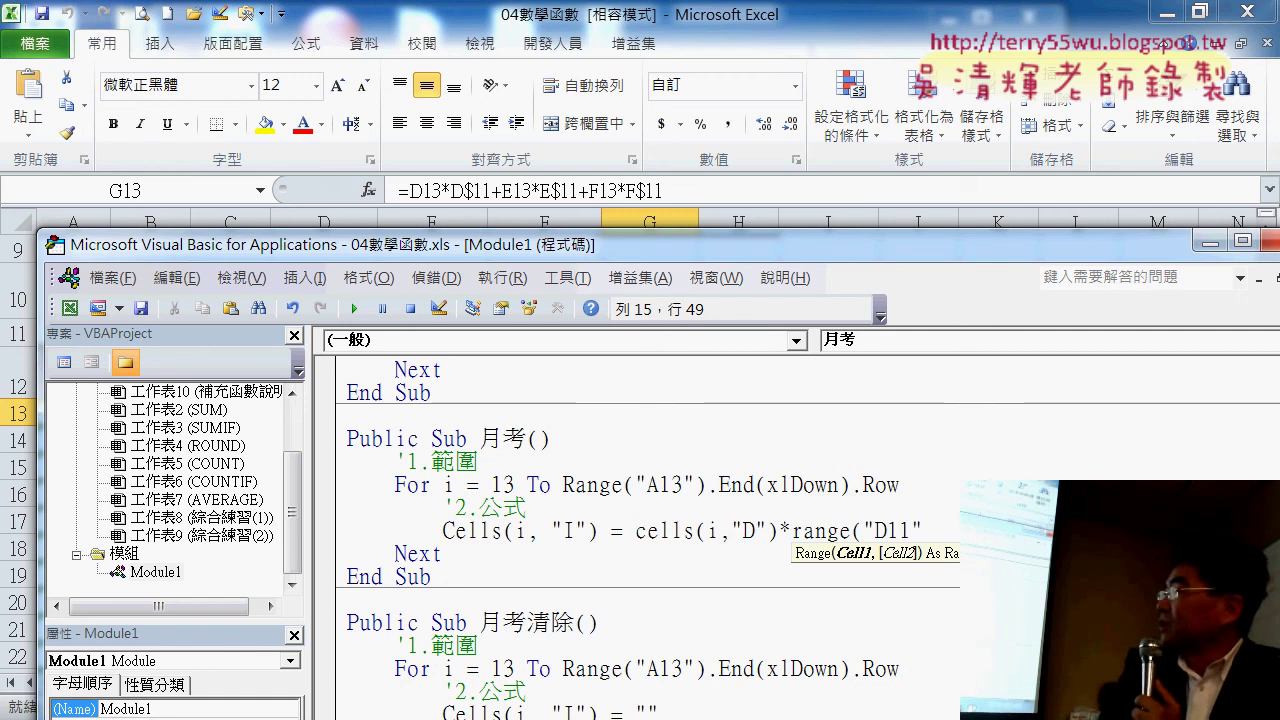
type(")")
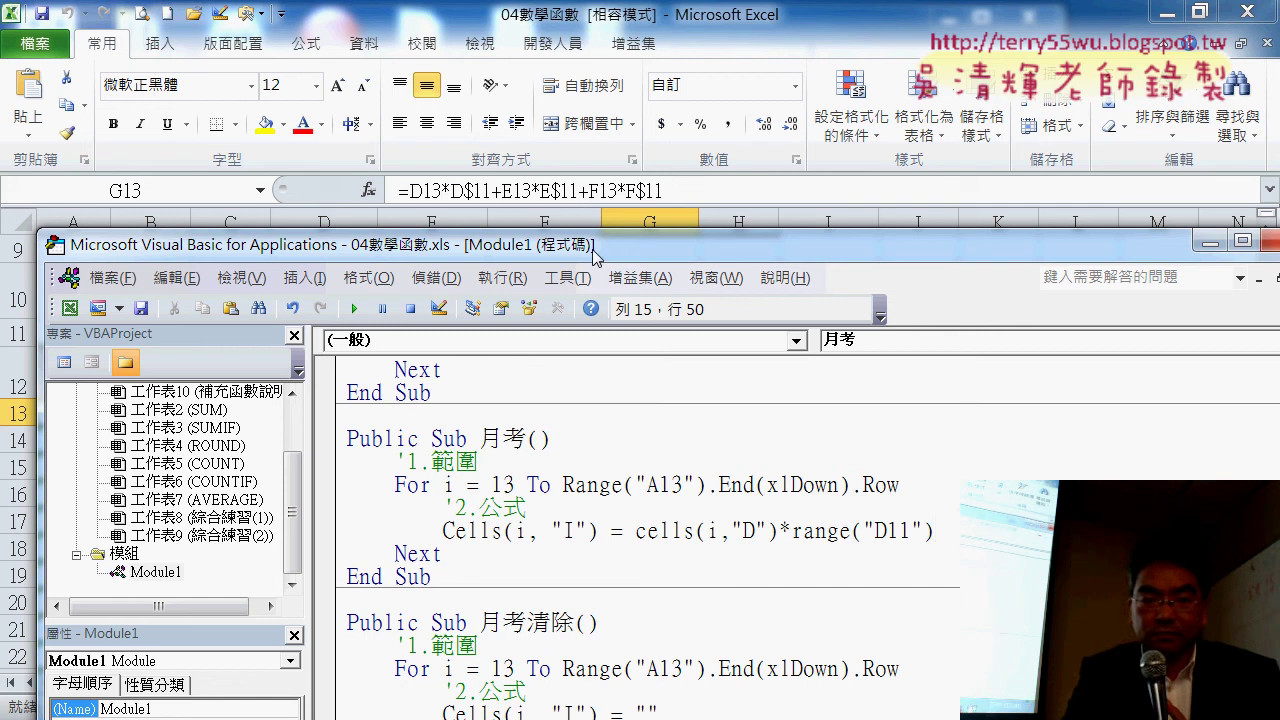
left_click_drag(593, 249, 596, 228)
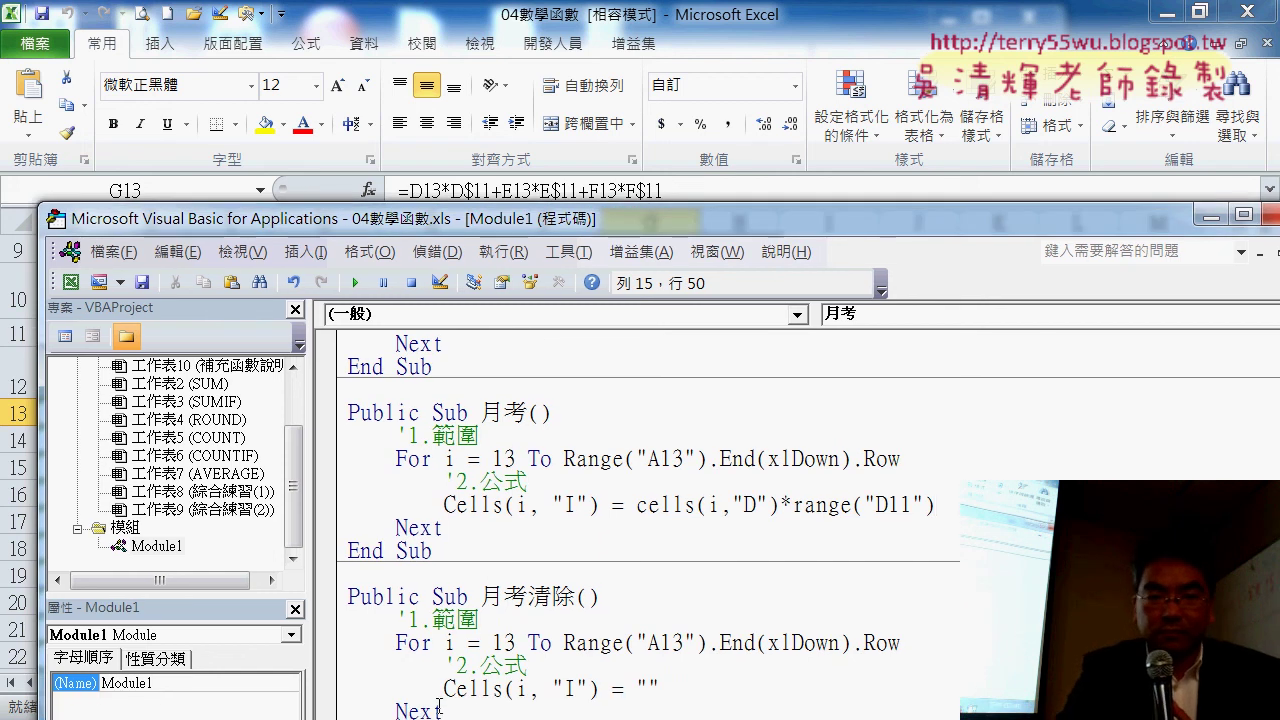
left_click(484, 712)
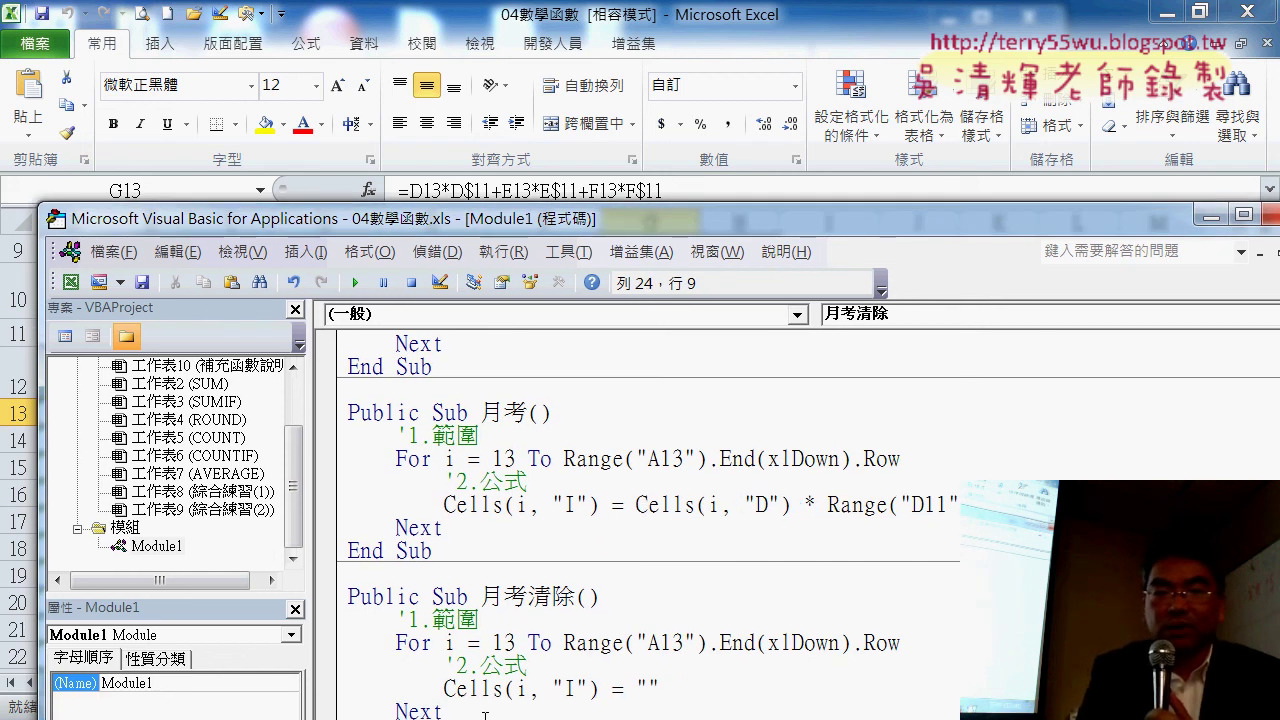
key("Down")
key("Down")
key("Down")
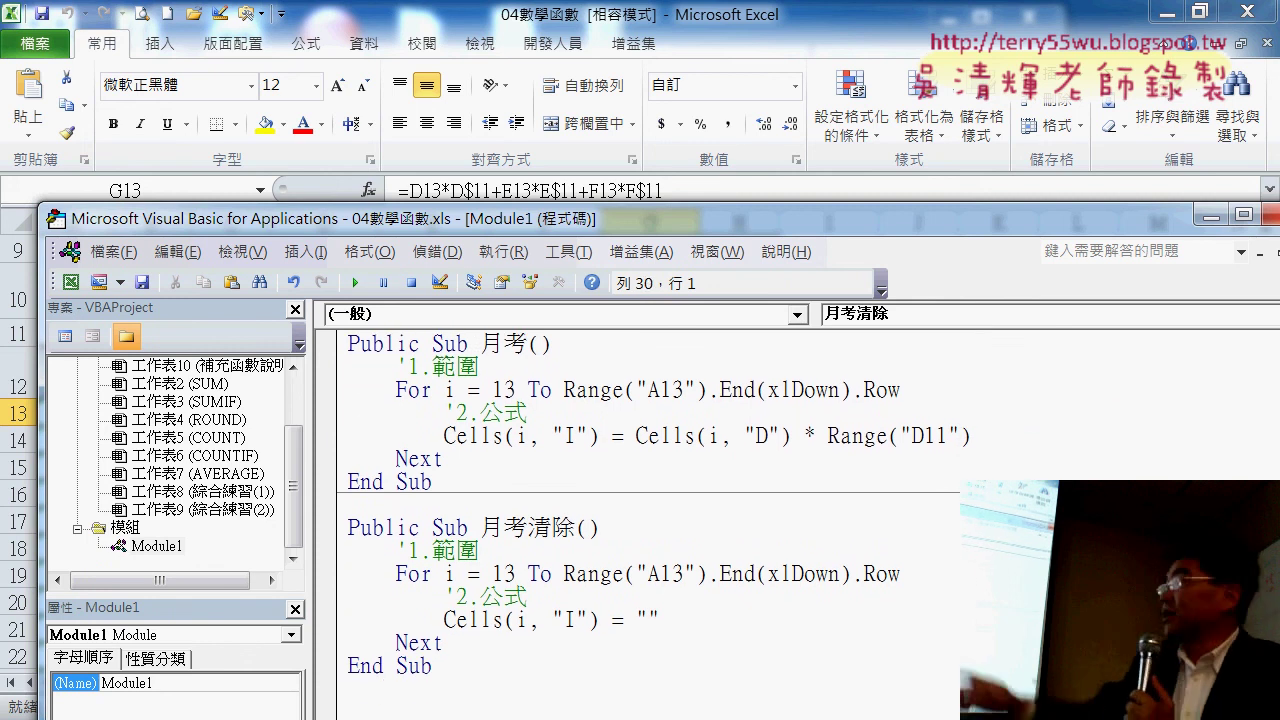
key("Down")
key("Down")
key("Down")
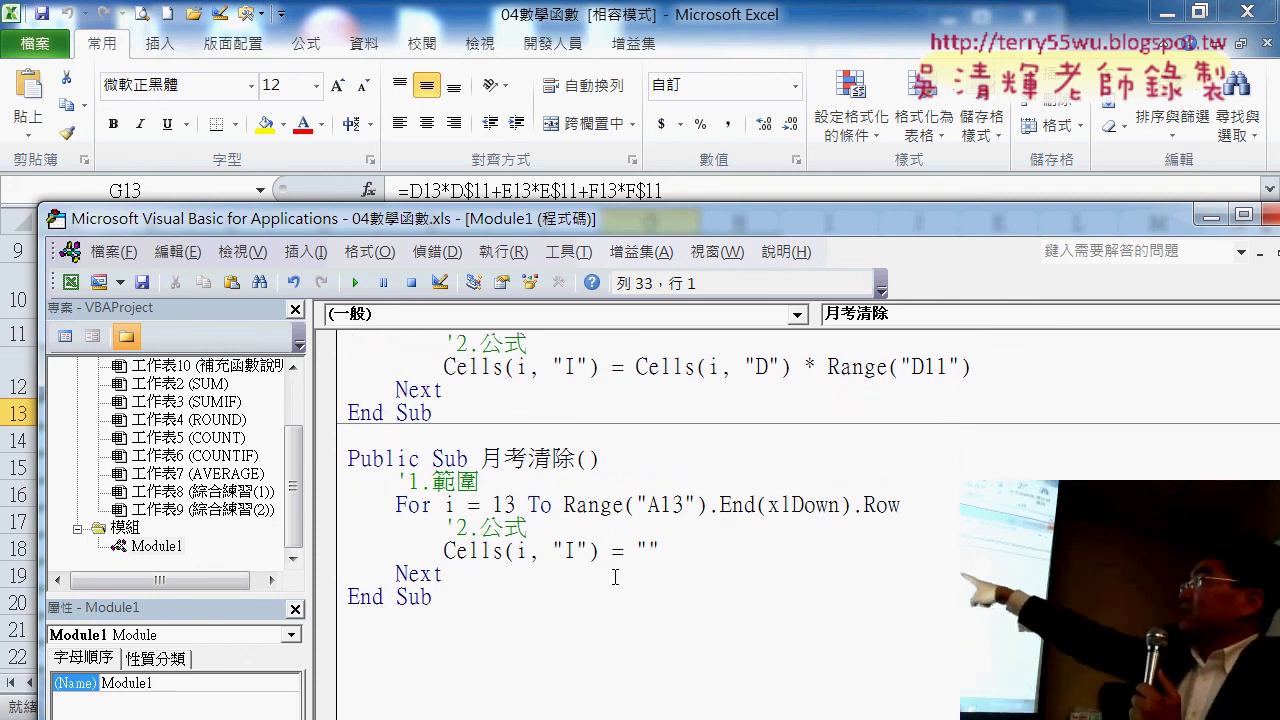
scroll(612, 565, "up", 2)
scroll(610, 561, "down", 1)
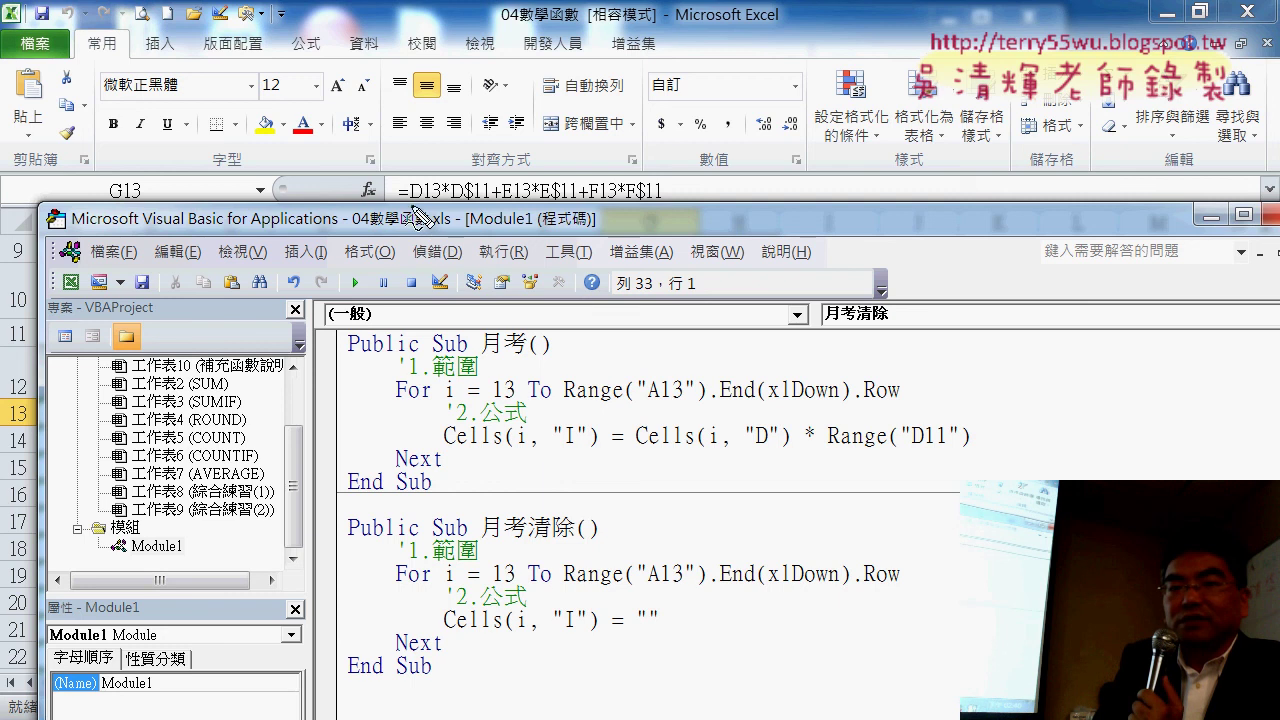
mouse_move(410, 200)
left_mouse_down()
mouse_move(442, 200)
mouse_move(718, 428)
mouse_move(722, 402)
left_mouse_up()
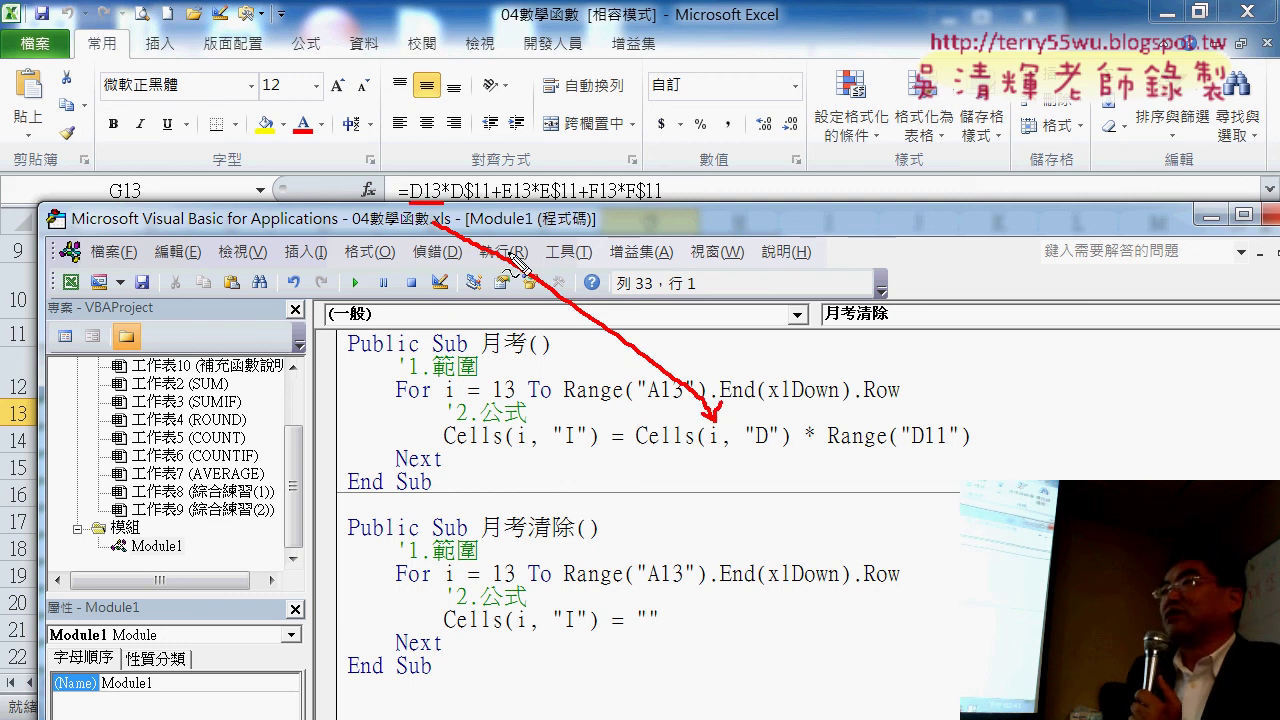
mouse_move(458, 203)
left_mouse_down()
mouse_move(492, 203)
mouse_move(866, 428)
mouse_move(874, 402)
left_mouse_up()
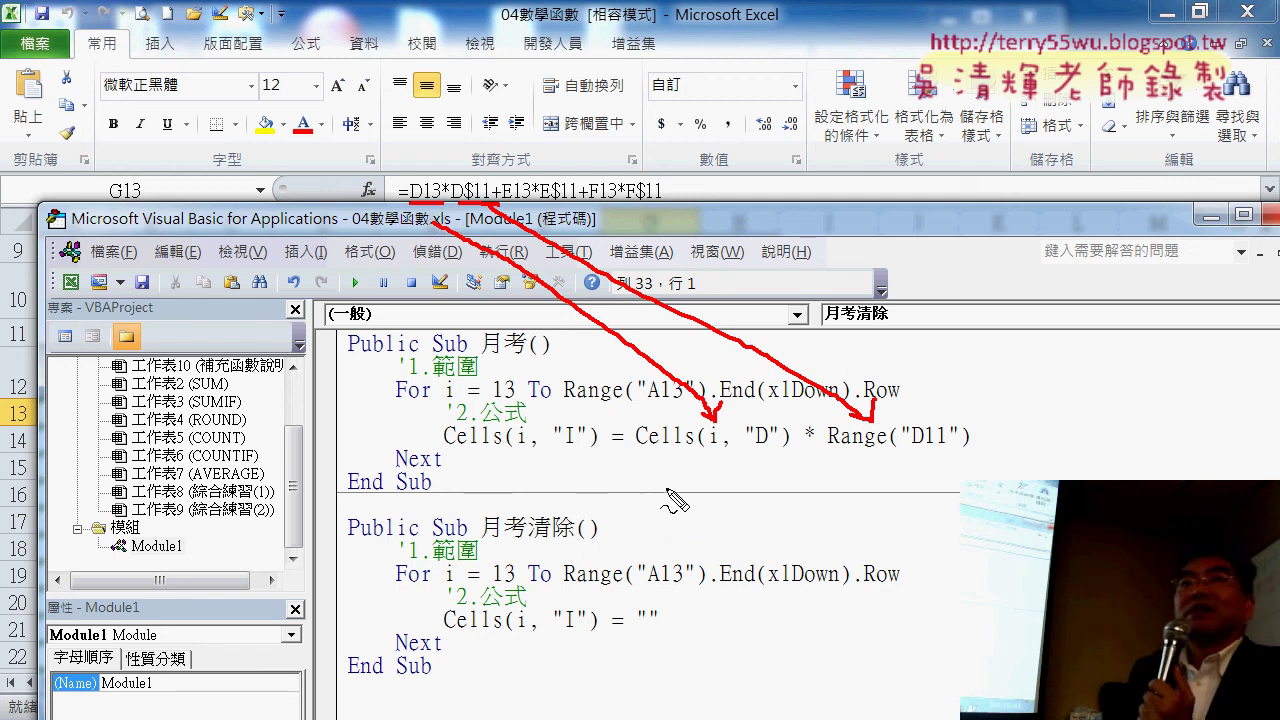
left_click_drag(708, 444, 728, 452)
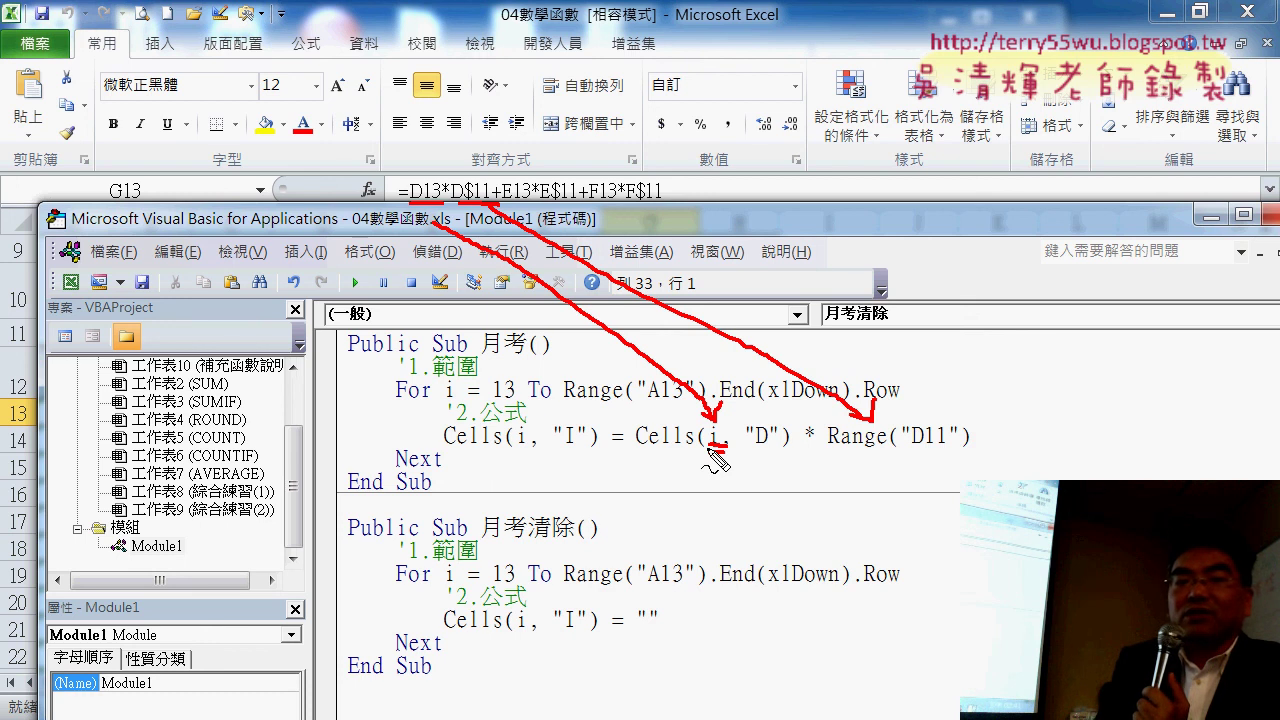
key("Escape")
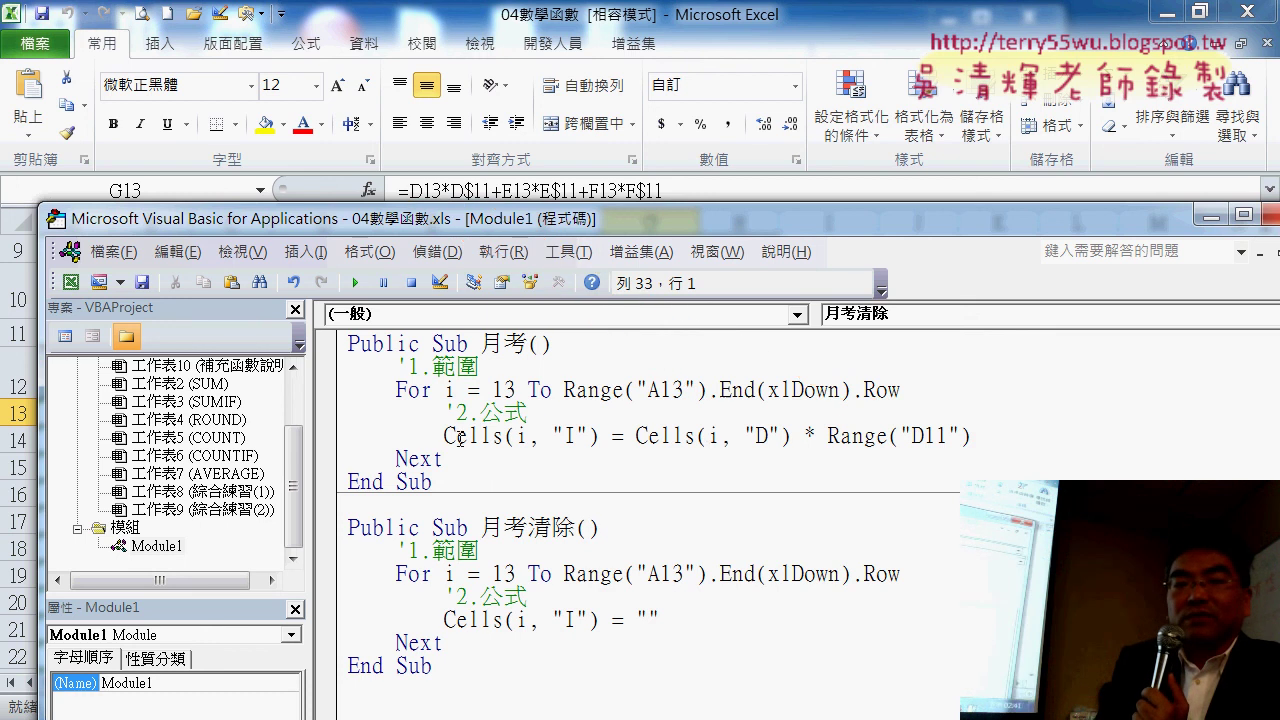
Append a copy of the D term after a +, changing it to Cells(i, "E") * Range("E11").
left_click_drag(316, 455, 252, 444)
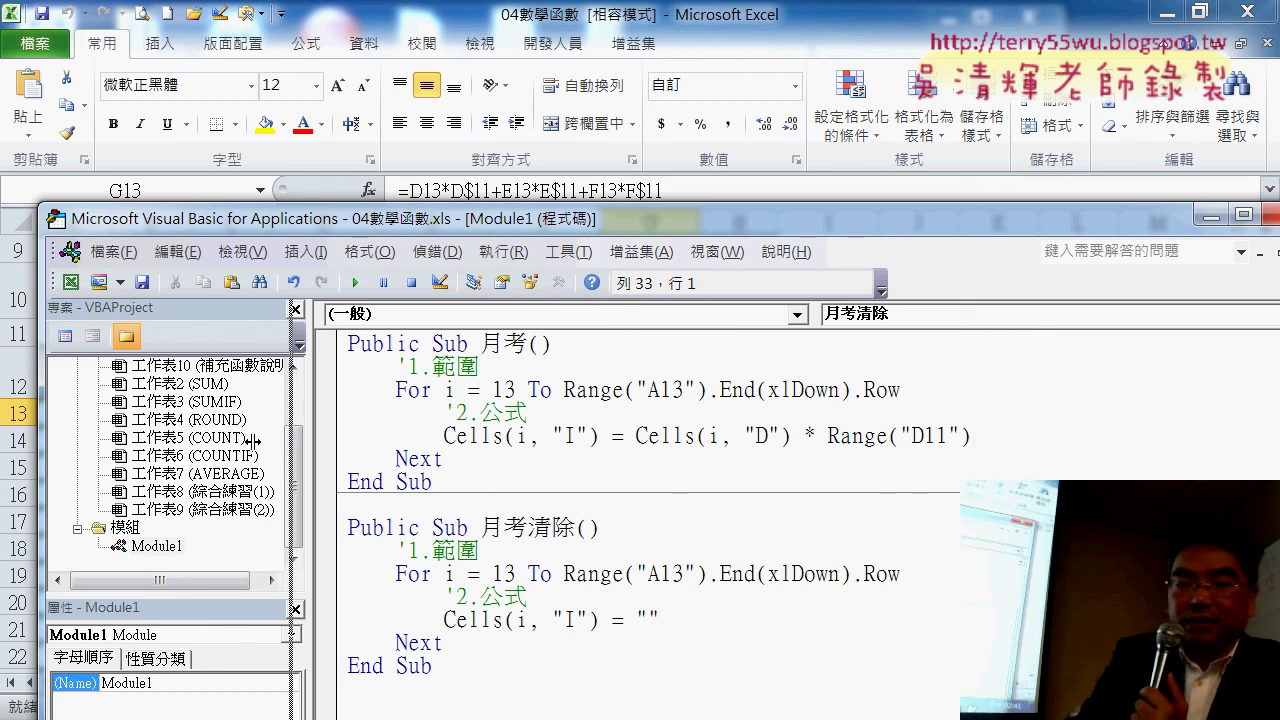
left_click_drag(424, 222, 321, 225)
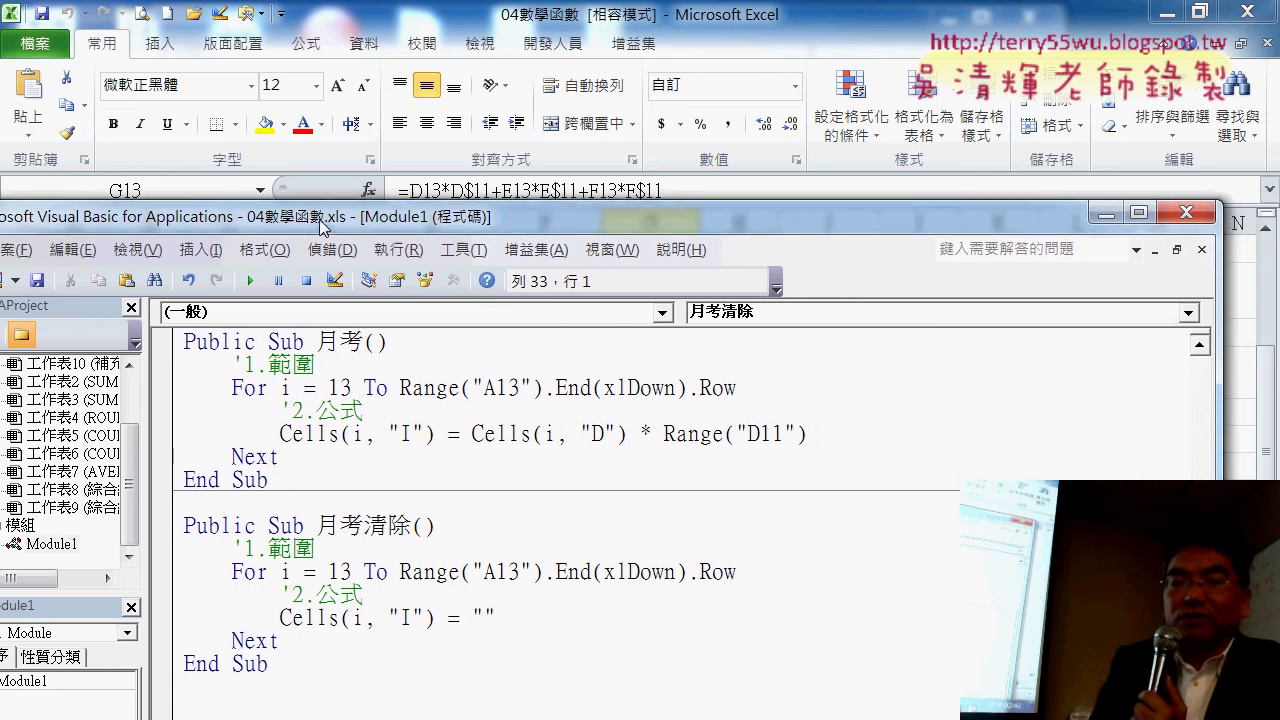
left_click_drag(822, 442, 476, 440)
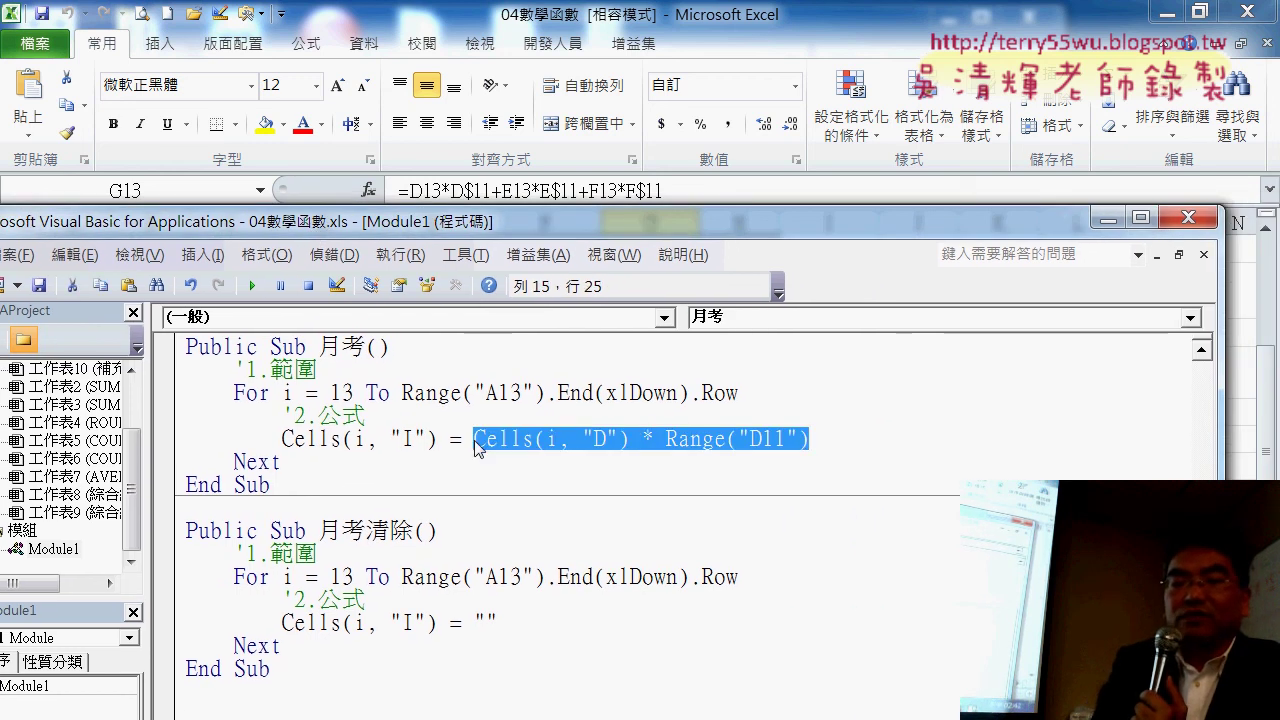
left_click(884, 442)
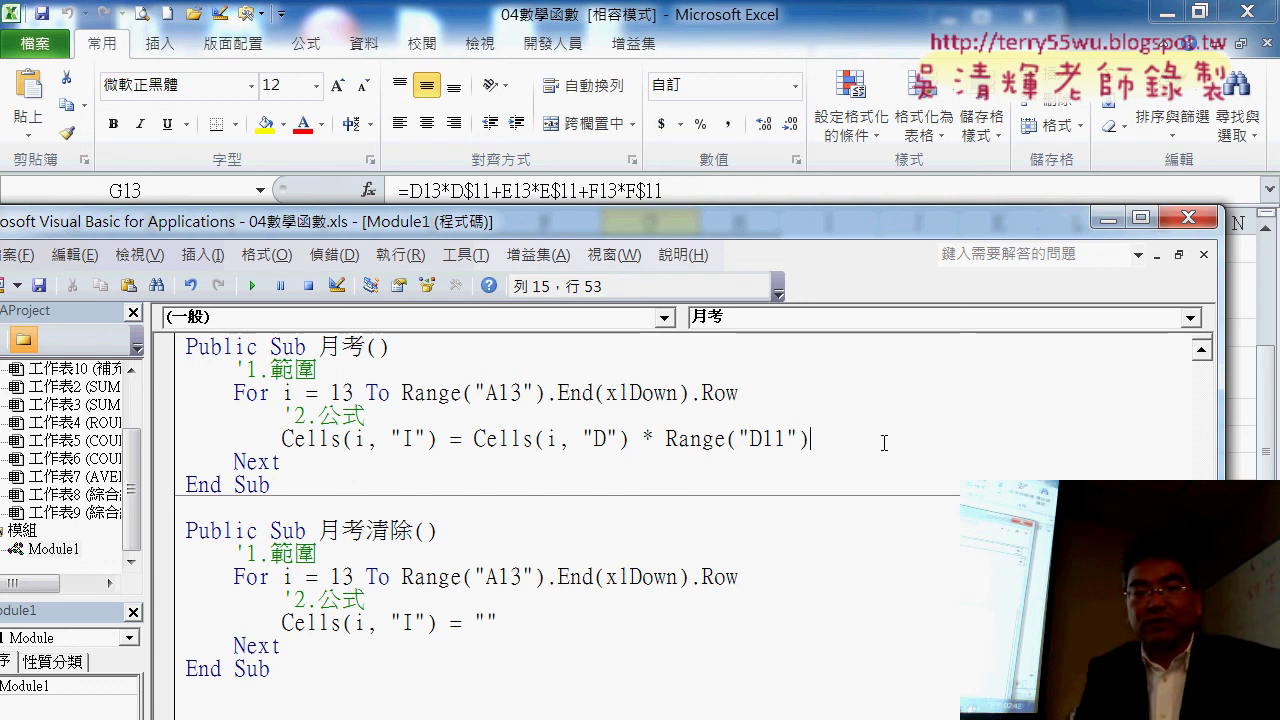
type("+")
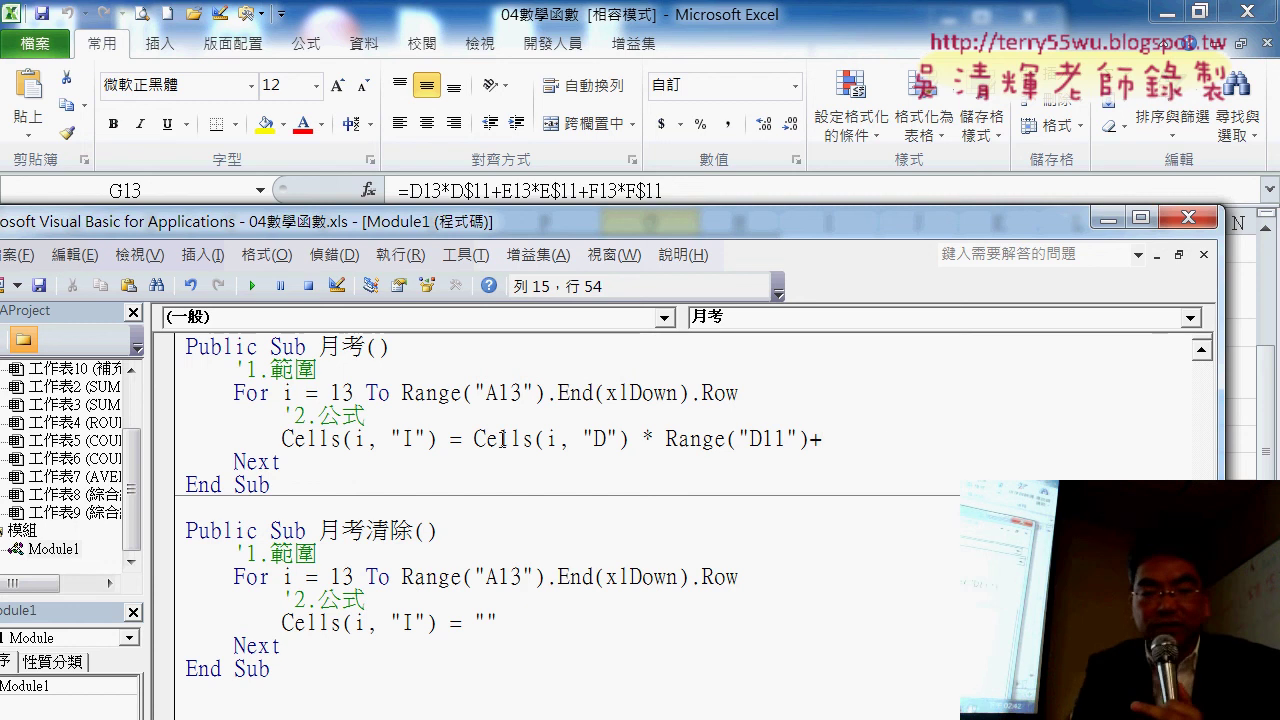
left_click_drag(473, 439, 840, 444)
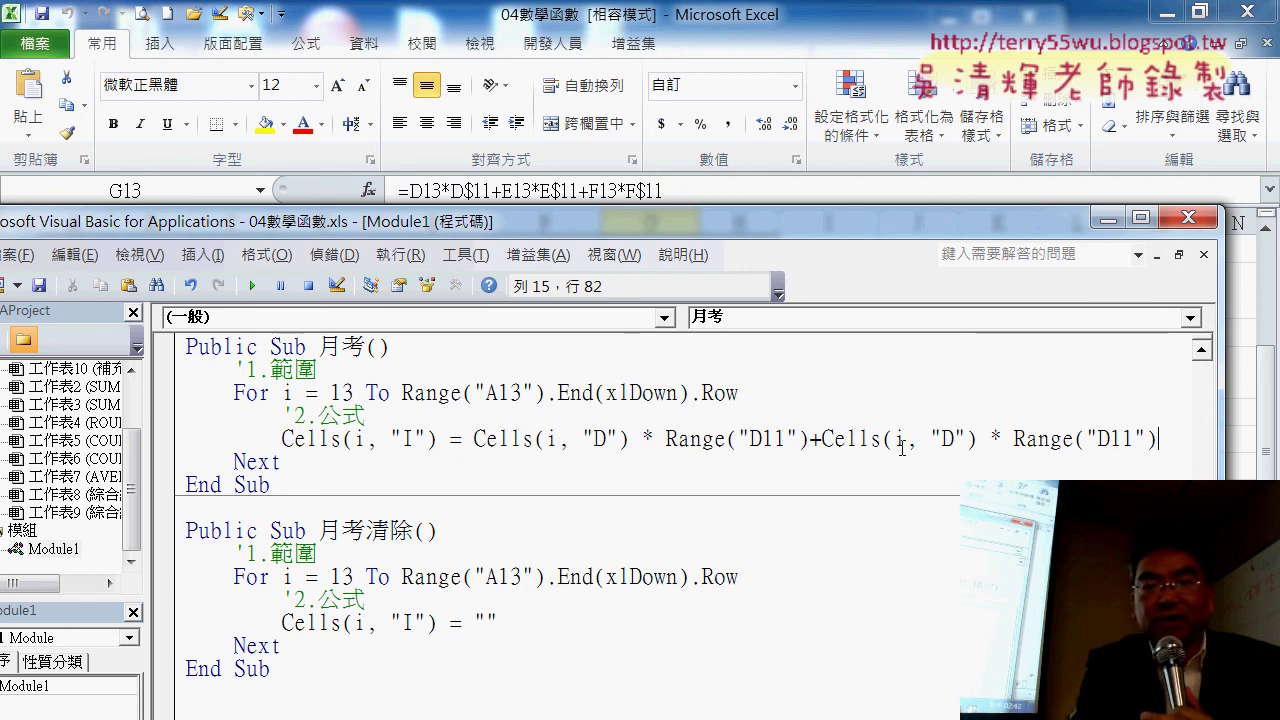
double_click(948, 439)
type("E")
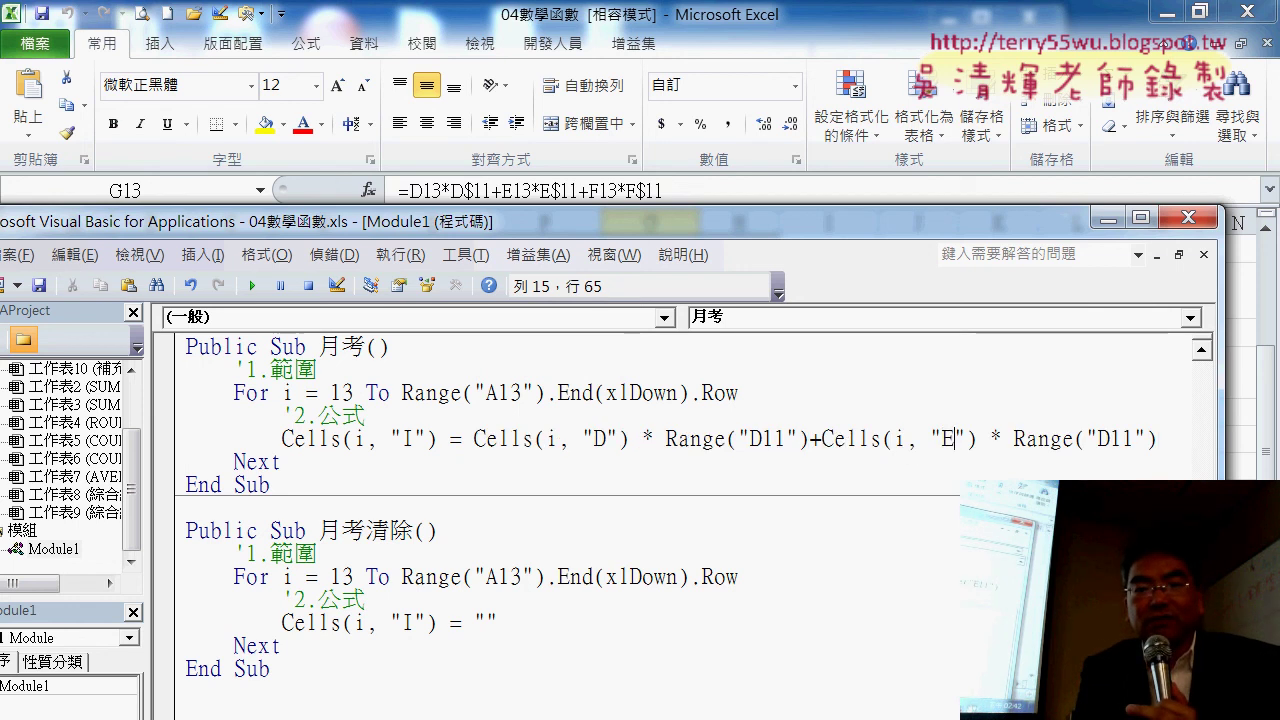
double_click(1103, 439)
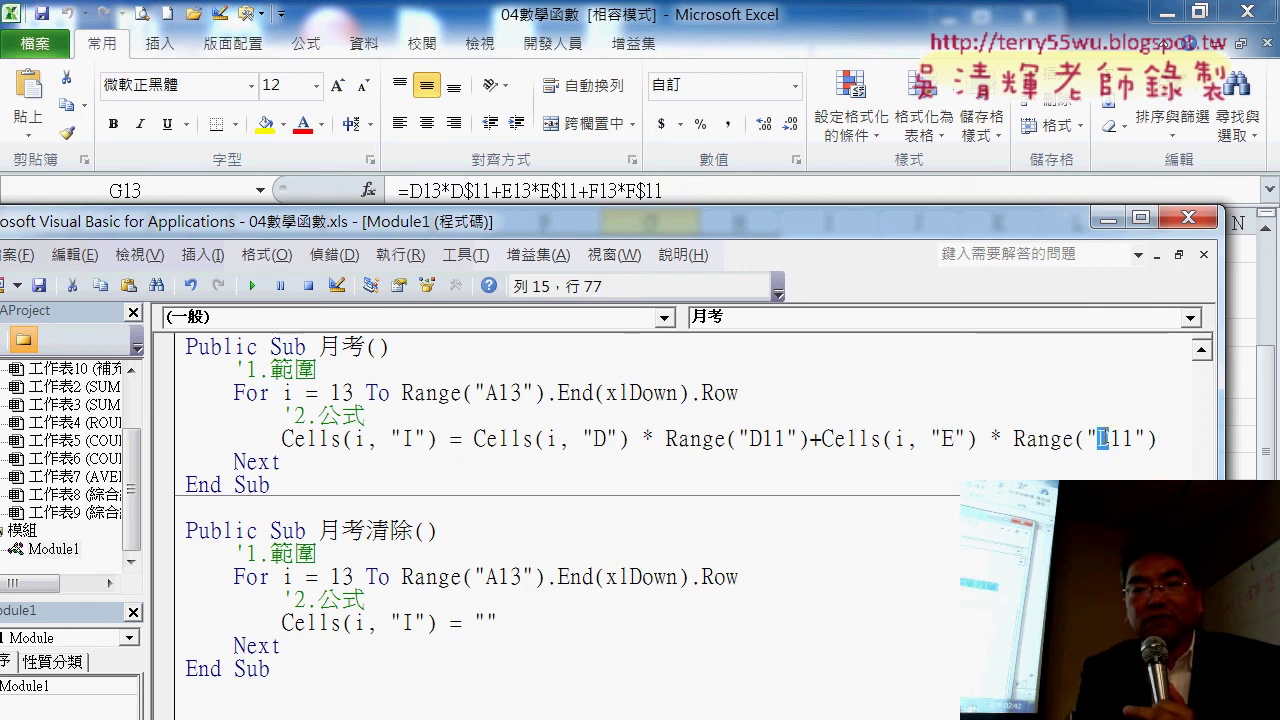
type("E")
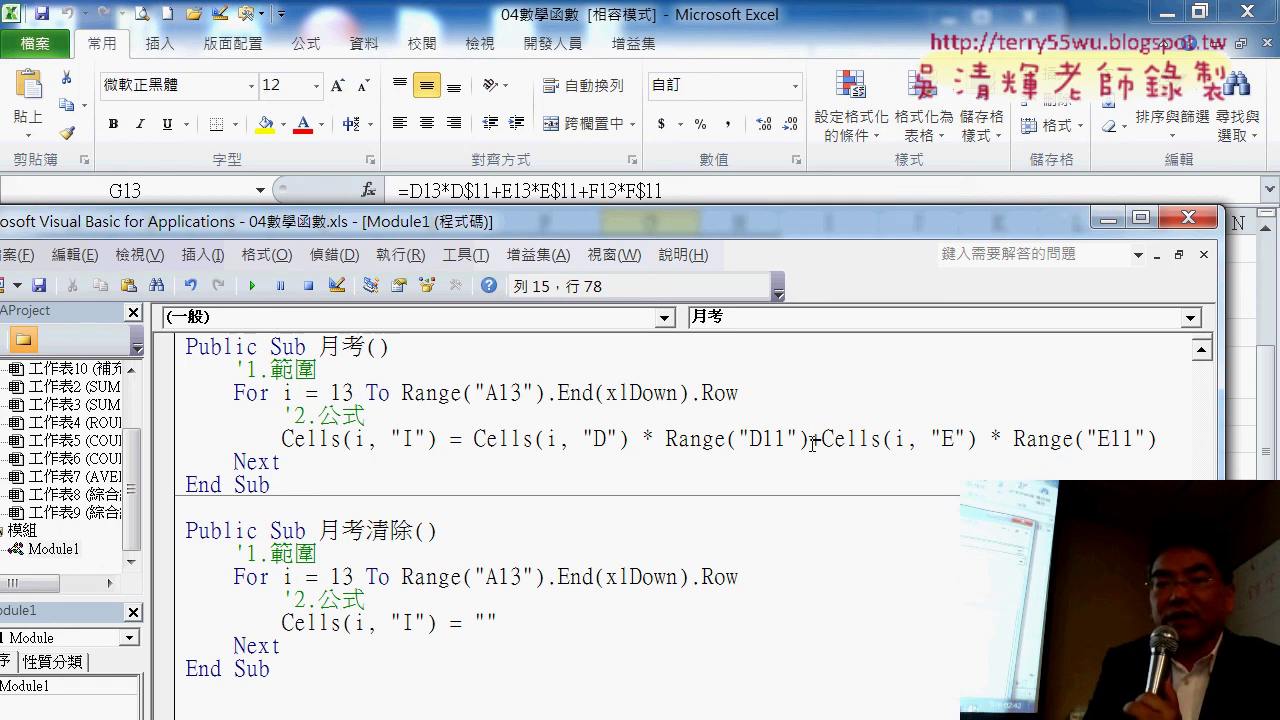
Add a third copied term using column F and the F11 weight.
left_click_drag(812, 441, 1171, 449)
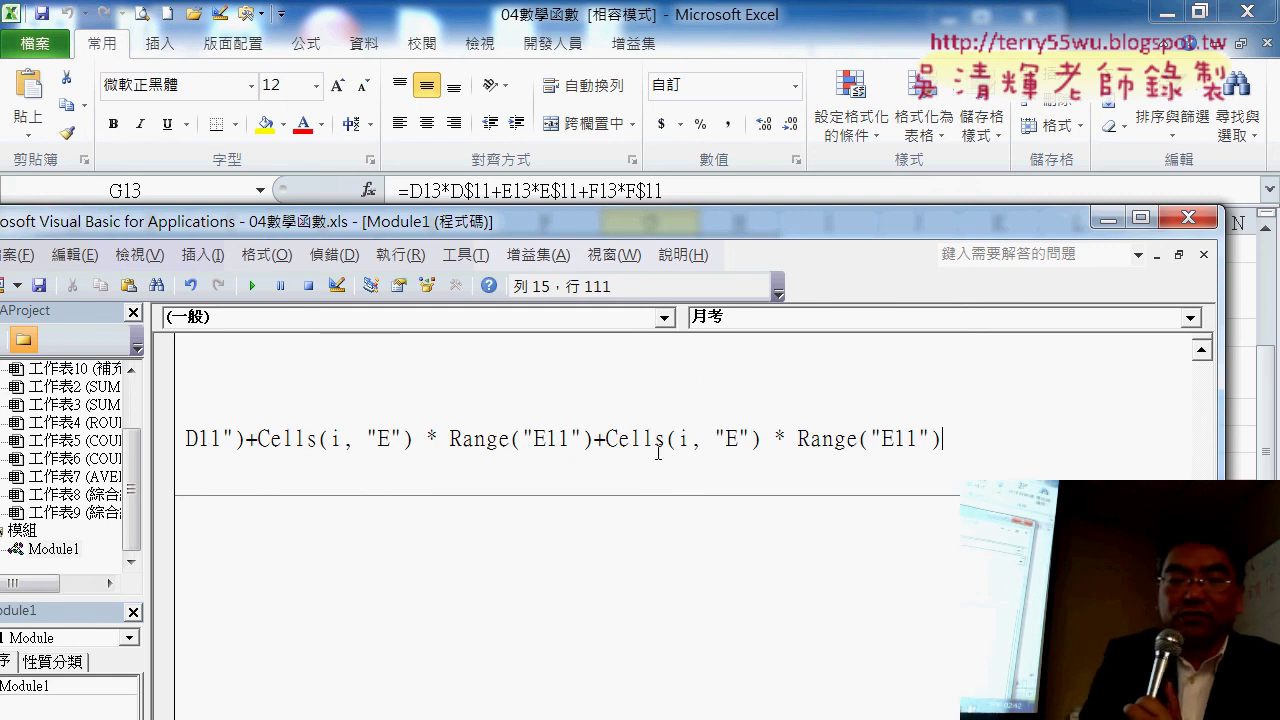
left_click(727, 438)
key("shift+Right")
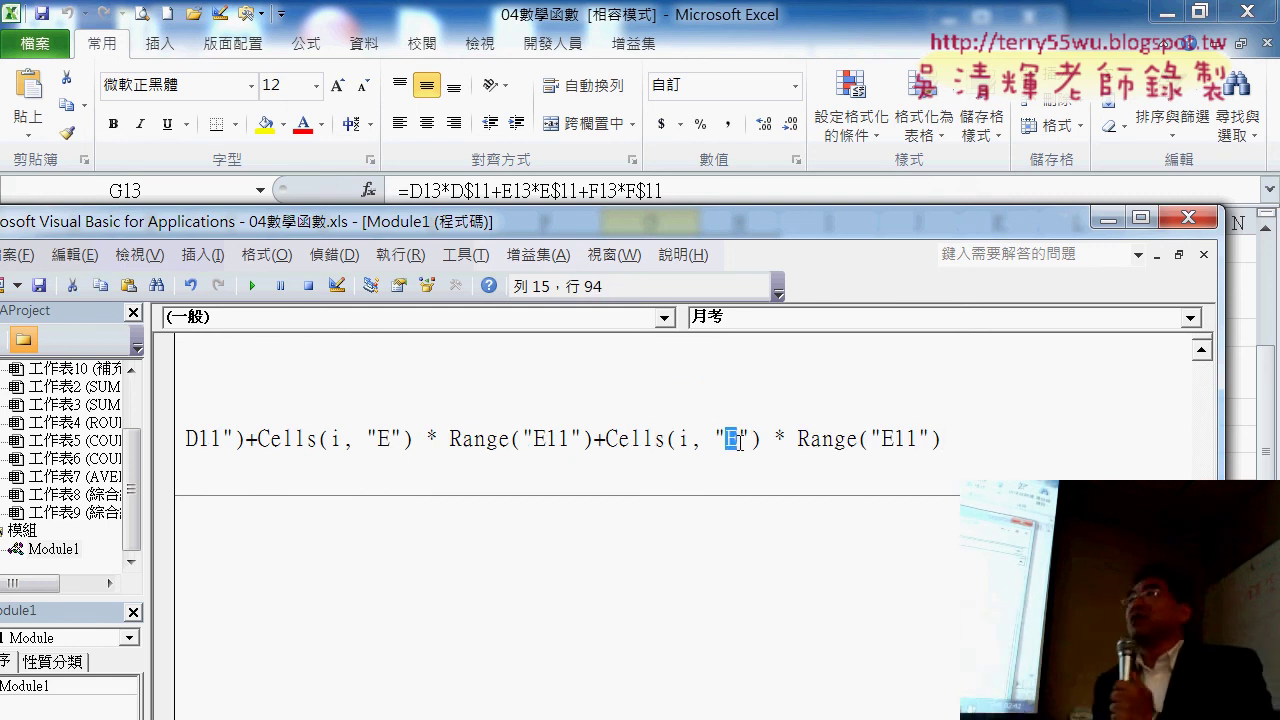
type("F")
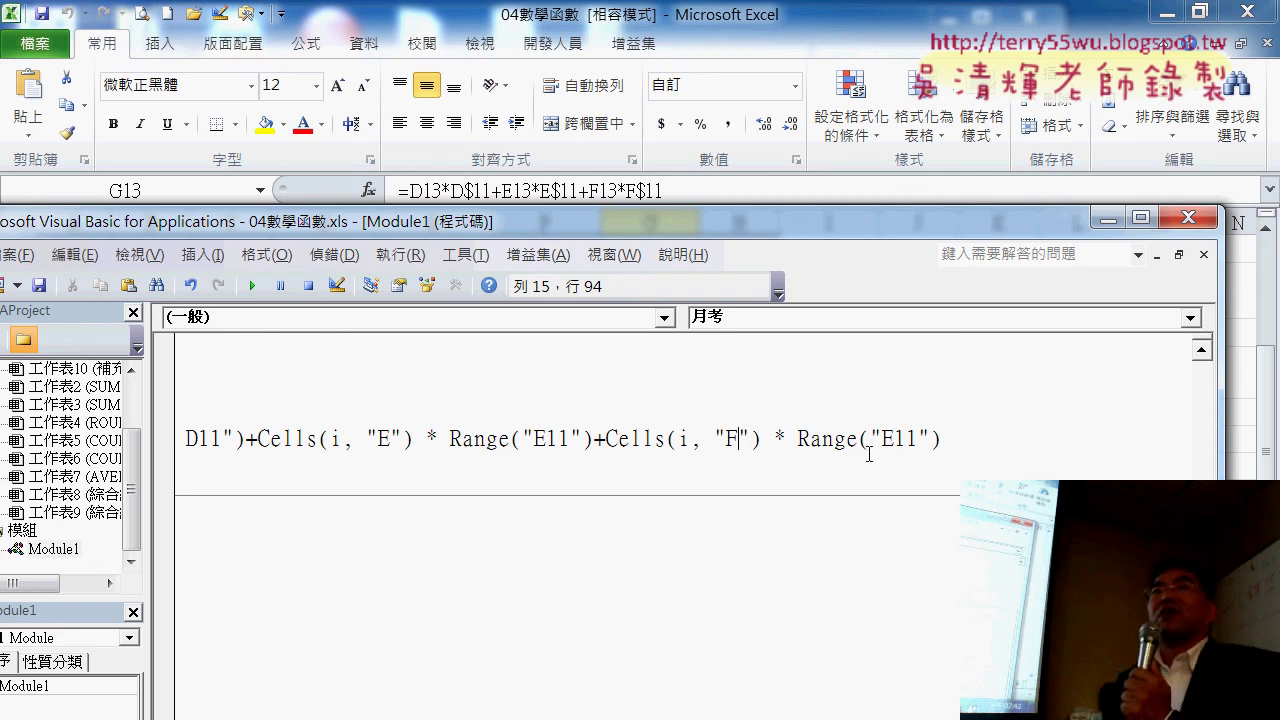
left_click_drag(881, 440, 892, 440)
type("F")
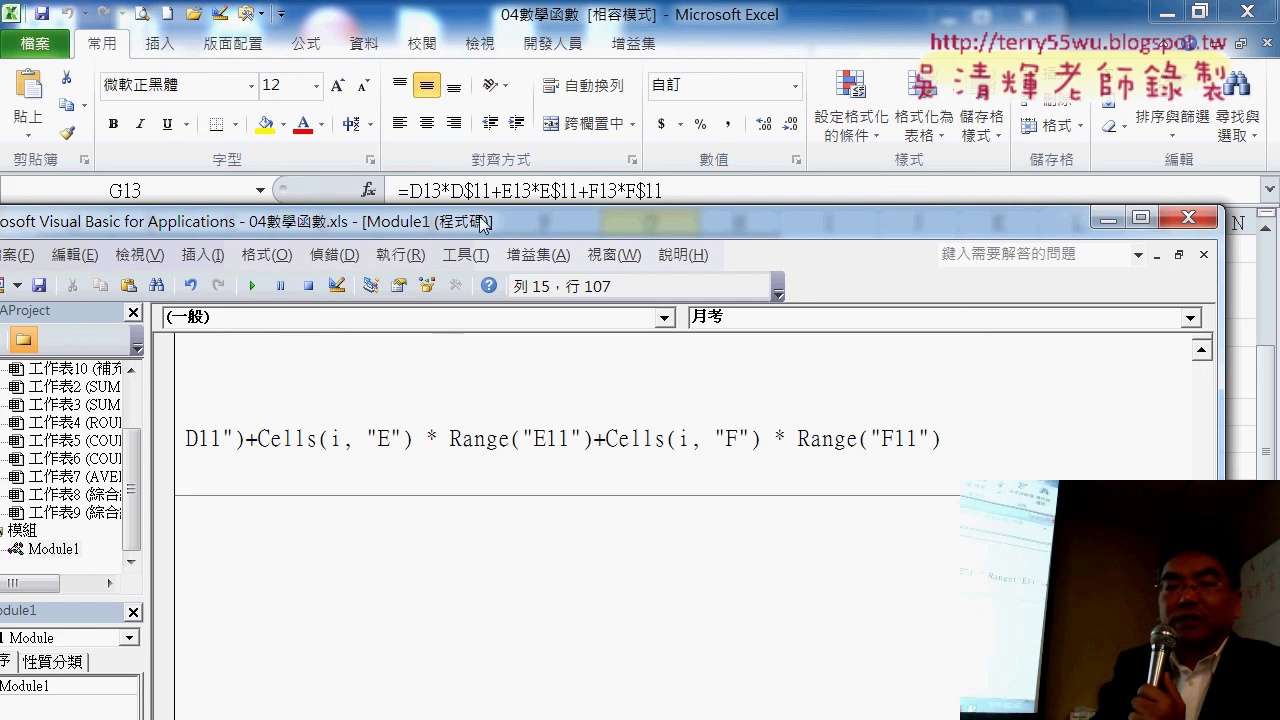
left_click_drag(497, 227, 612, 197)
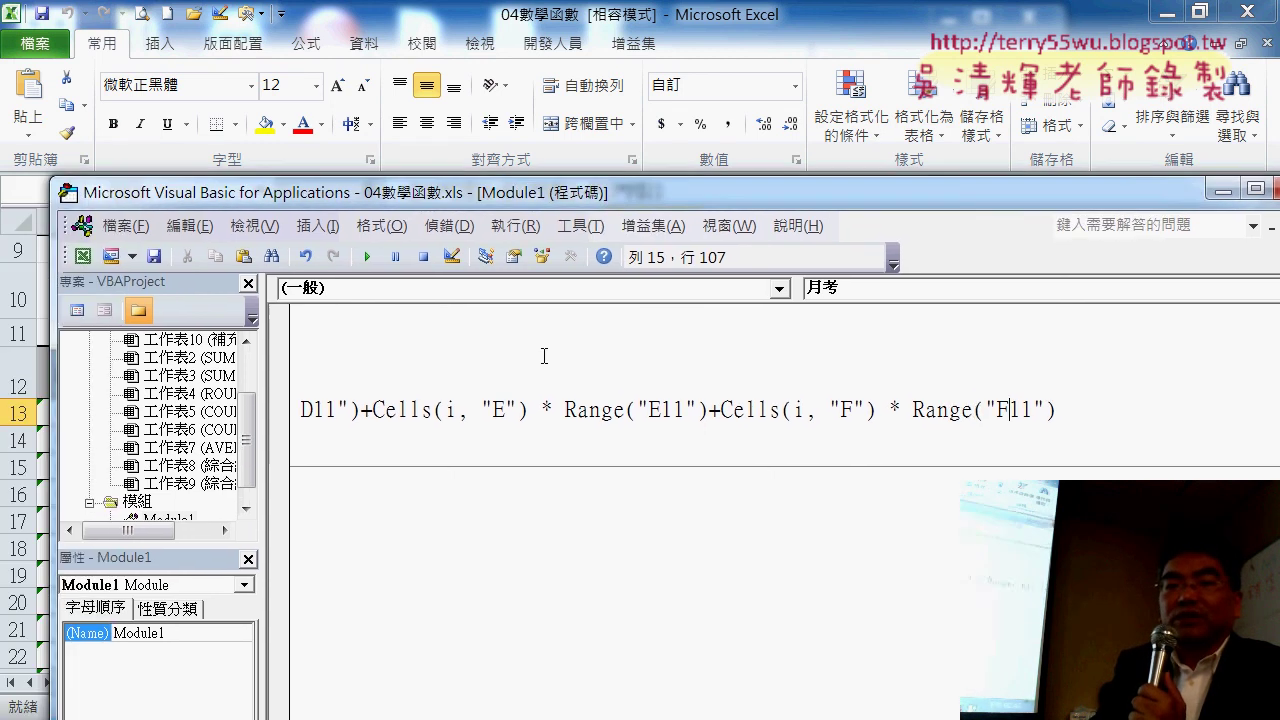
left_click_drag(458, 412, 300, 412)
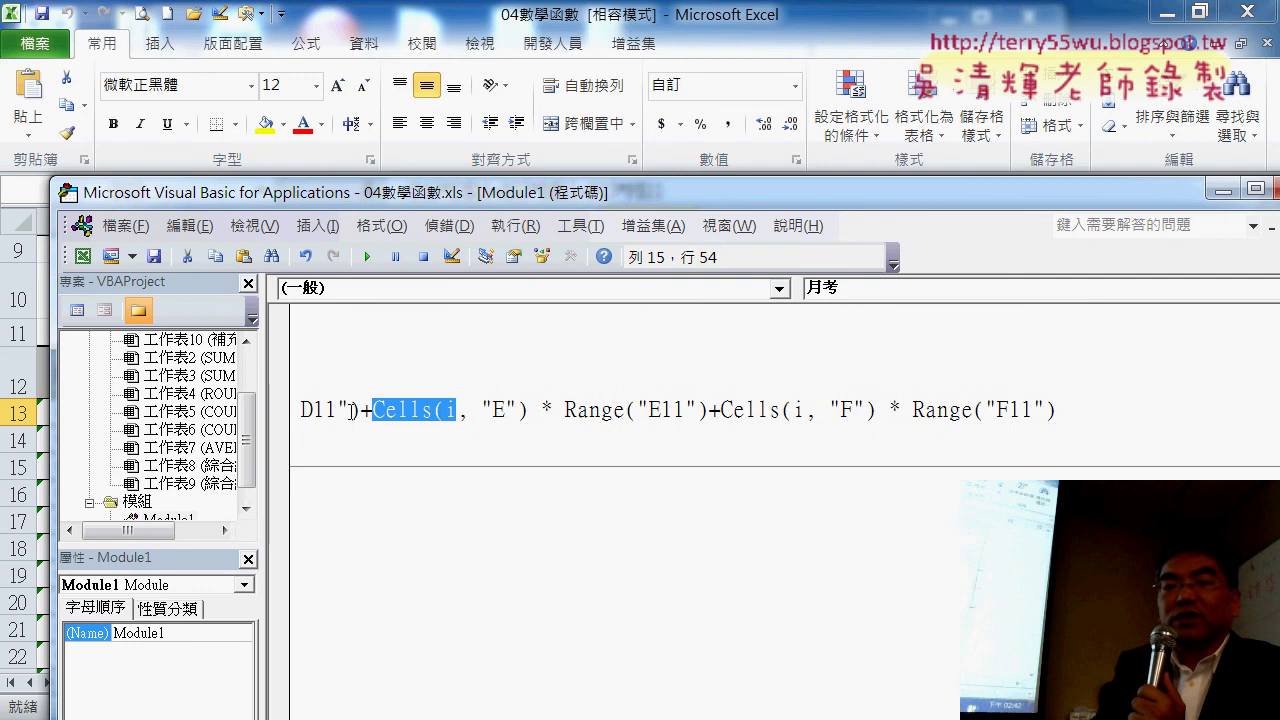
left_click(553, 412)
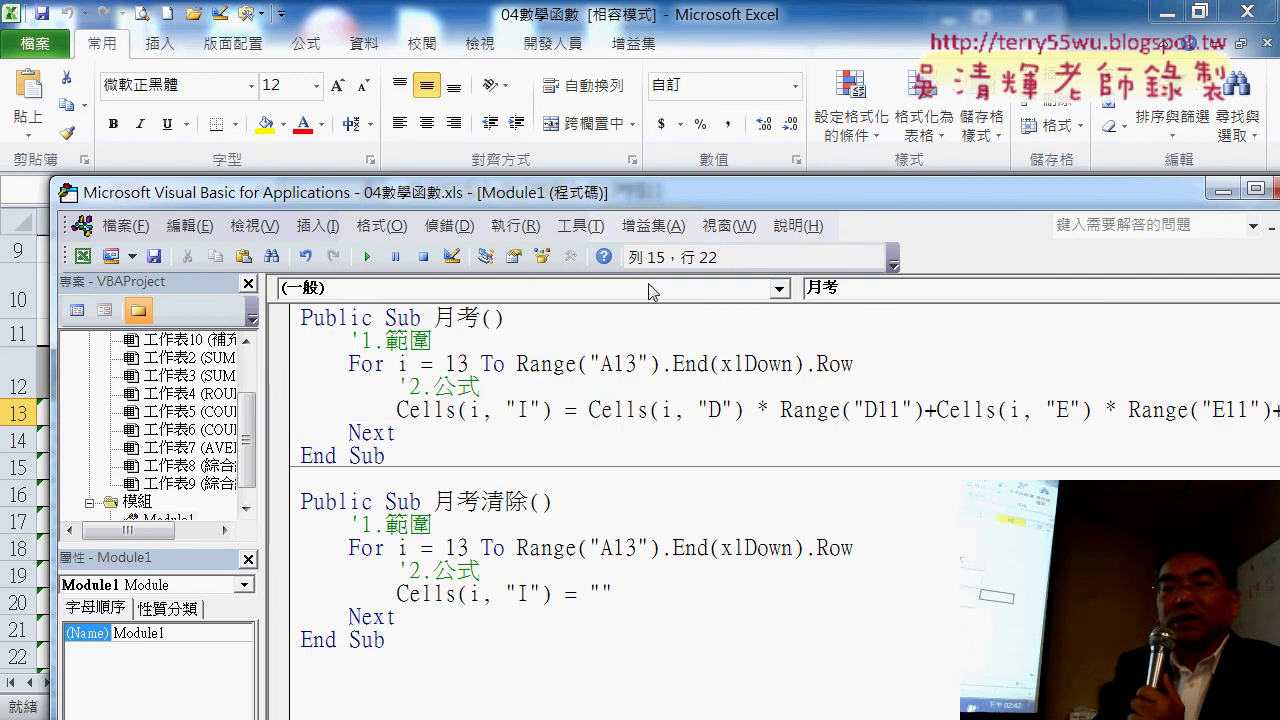
left_click_drag(652, 196, 420, 264)
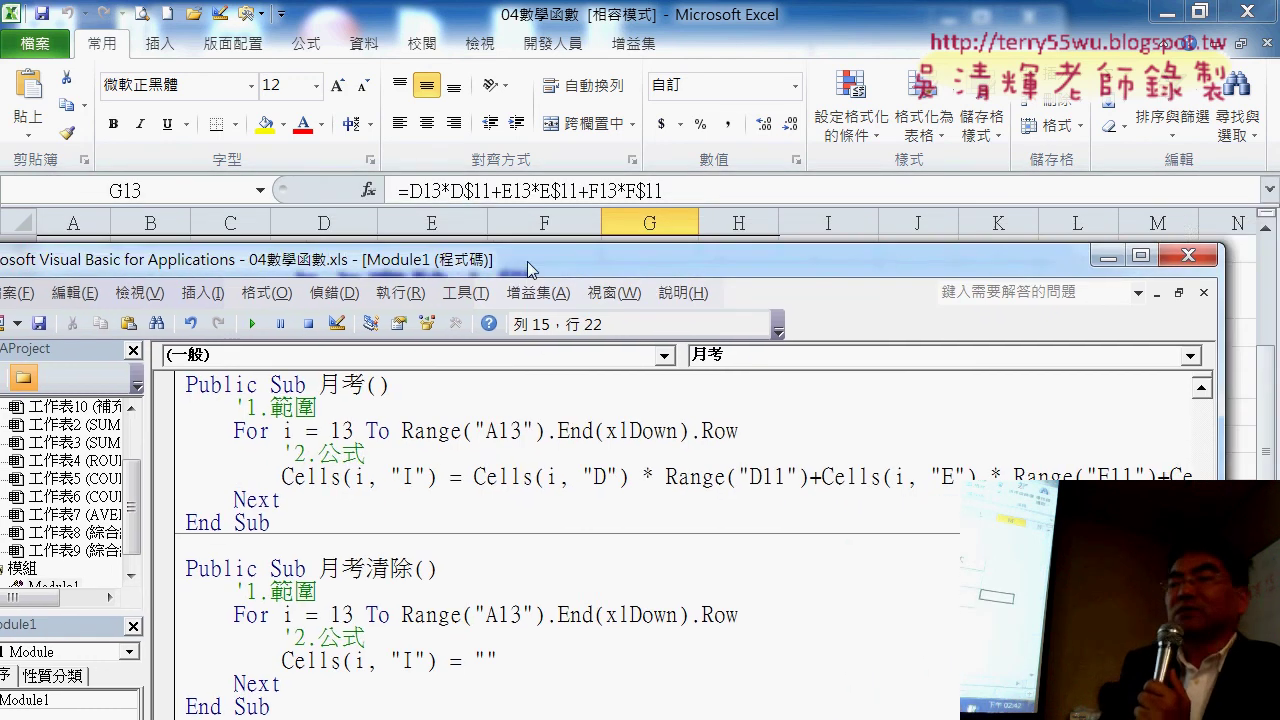
Minimize the VBA editor and select I13 to confirm it holds 84.4.
left_click(992, 258)
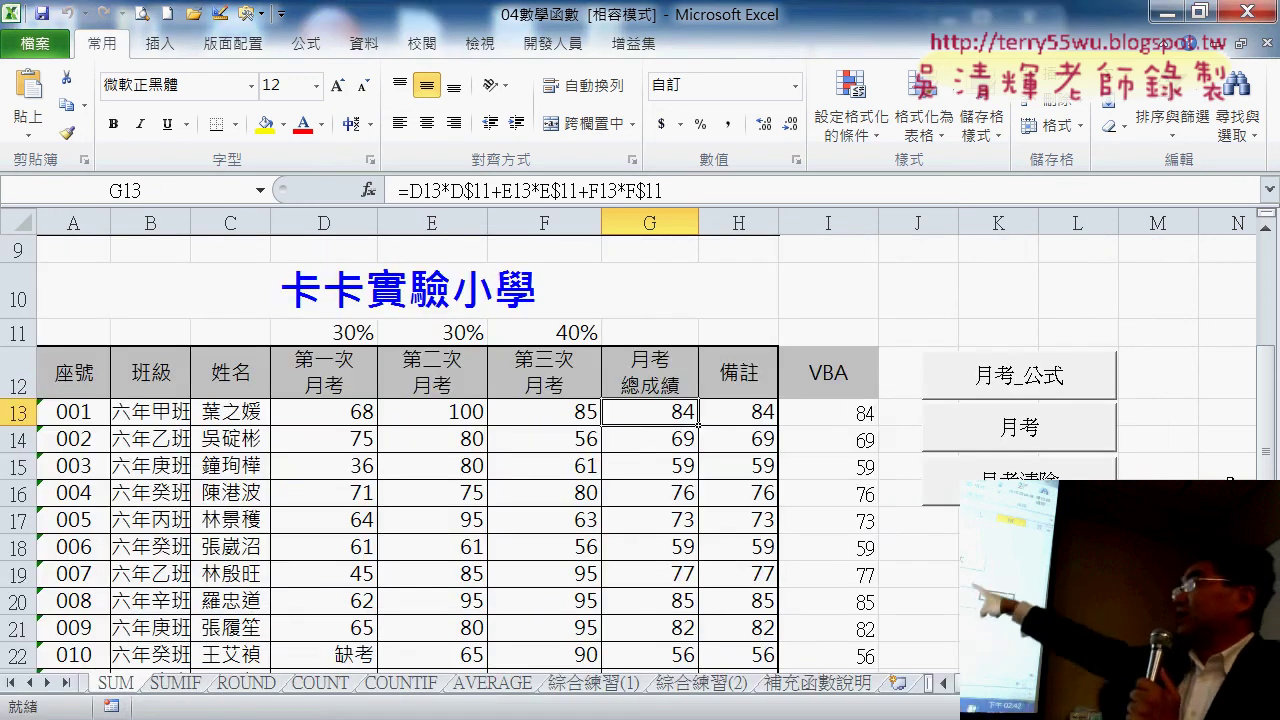
left_click(1158, 466)
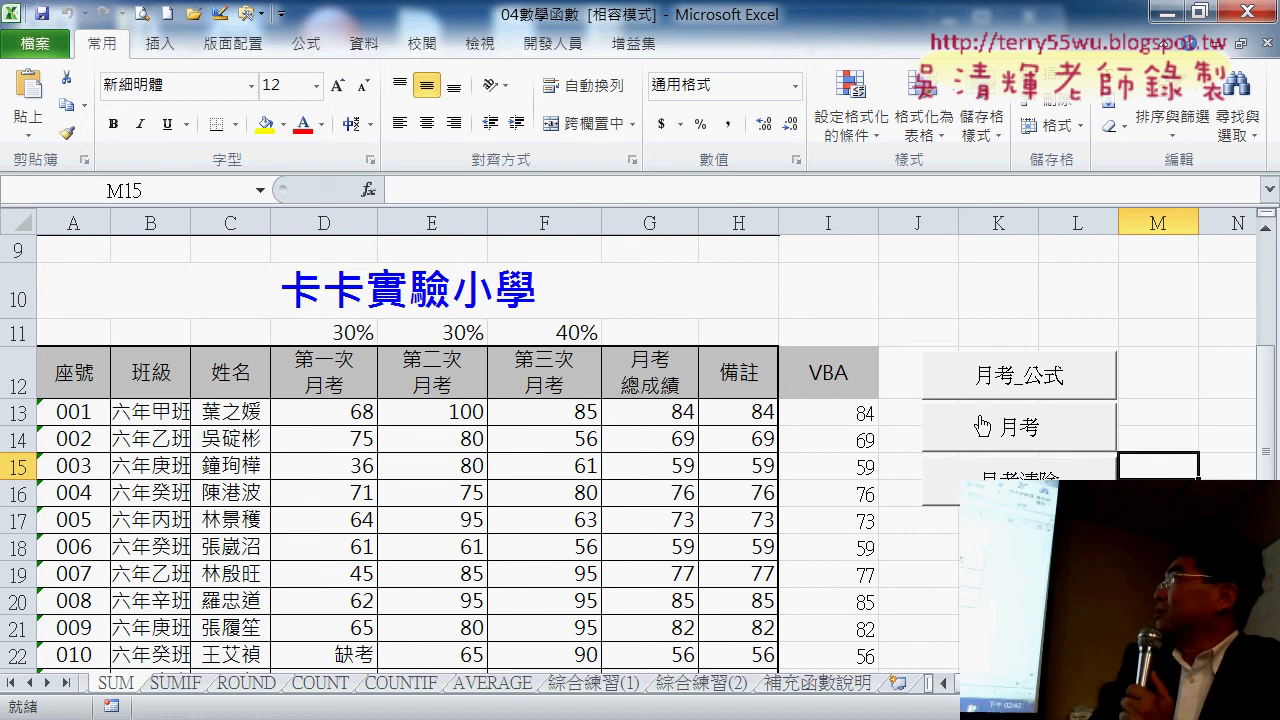
left_click(840, 413)
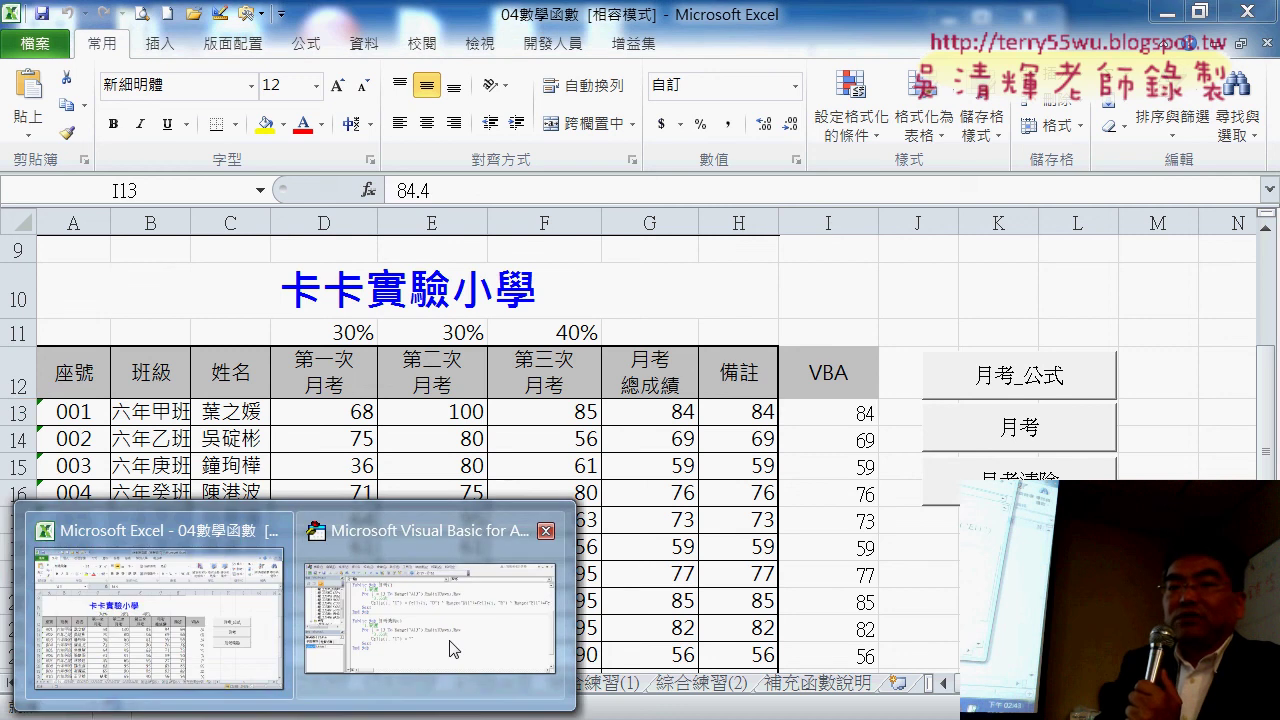
Insert a line break before Cells(i, "E"), producing the 必須是::運算式 compile error.
left_click(455, 650)
left_click_drag(593, 260, 643, 53)
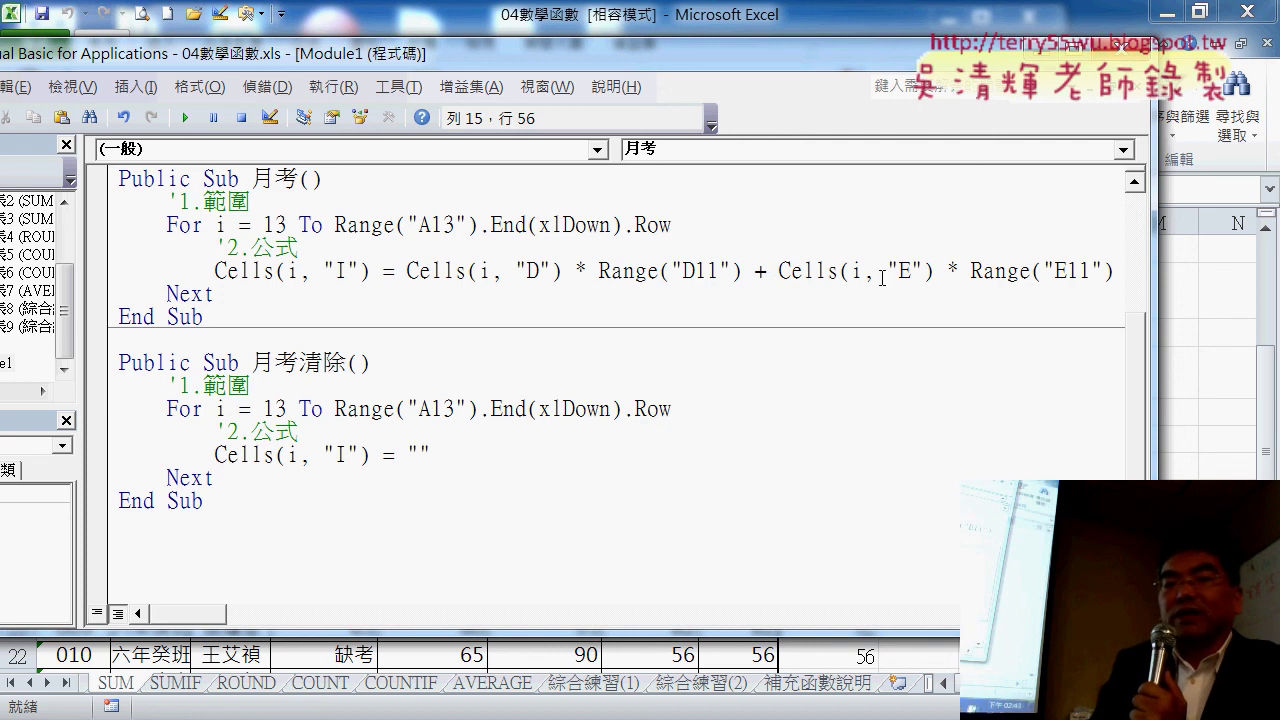
double_click(580, 271)
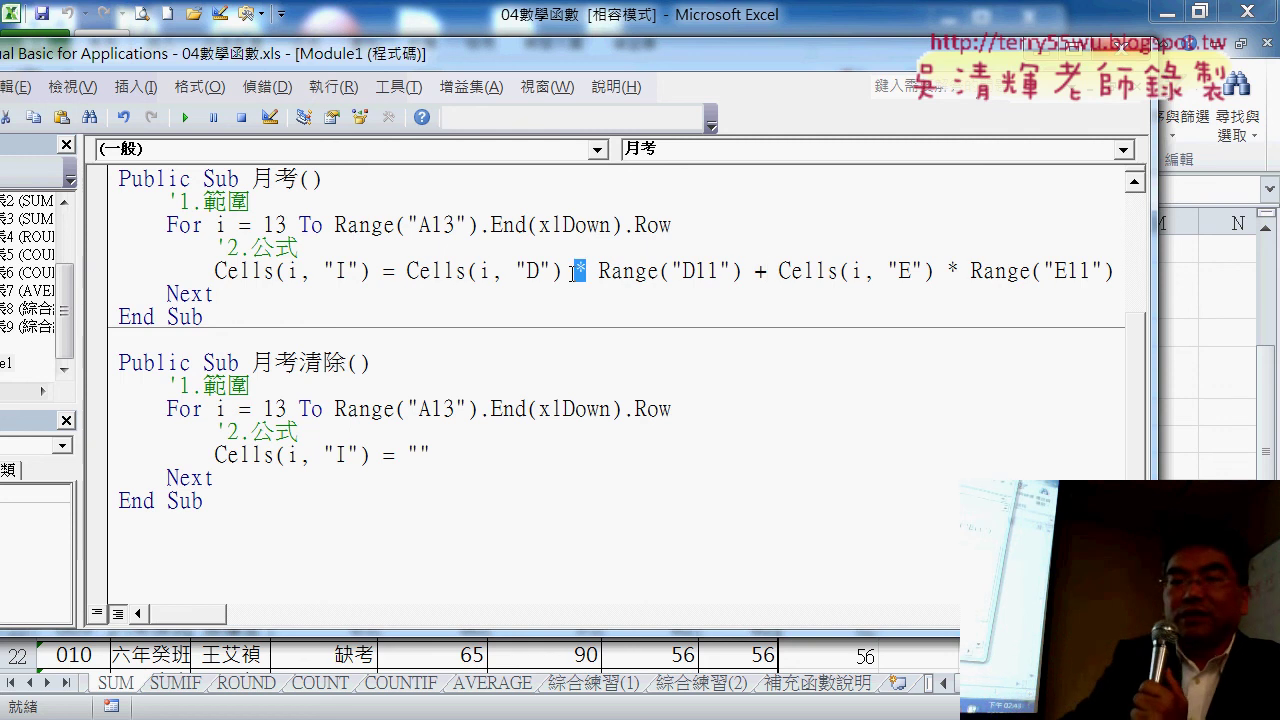
double_click(760, 271)
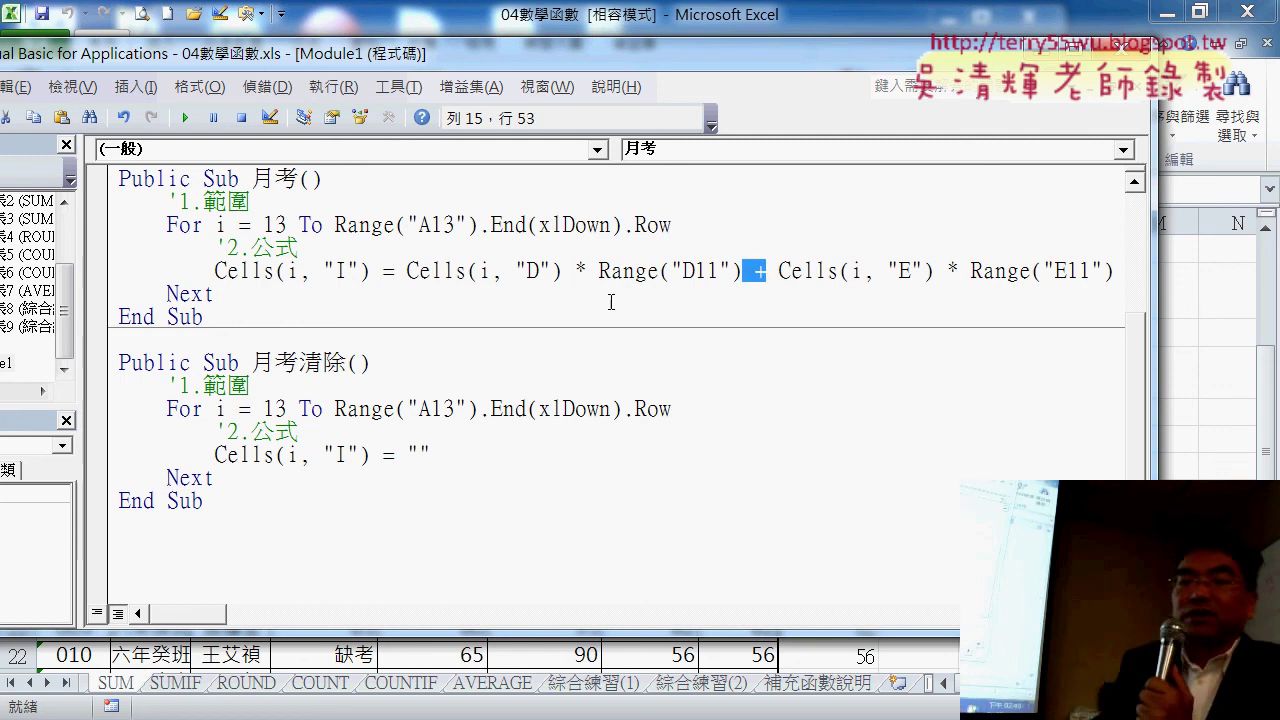
double_click(592, 271)
double_click(774, 271)
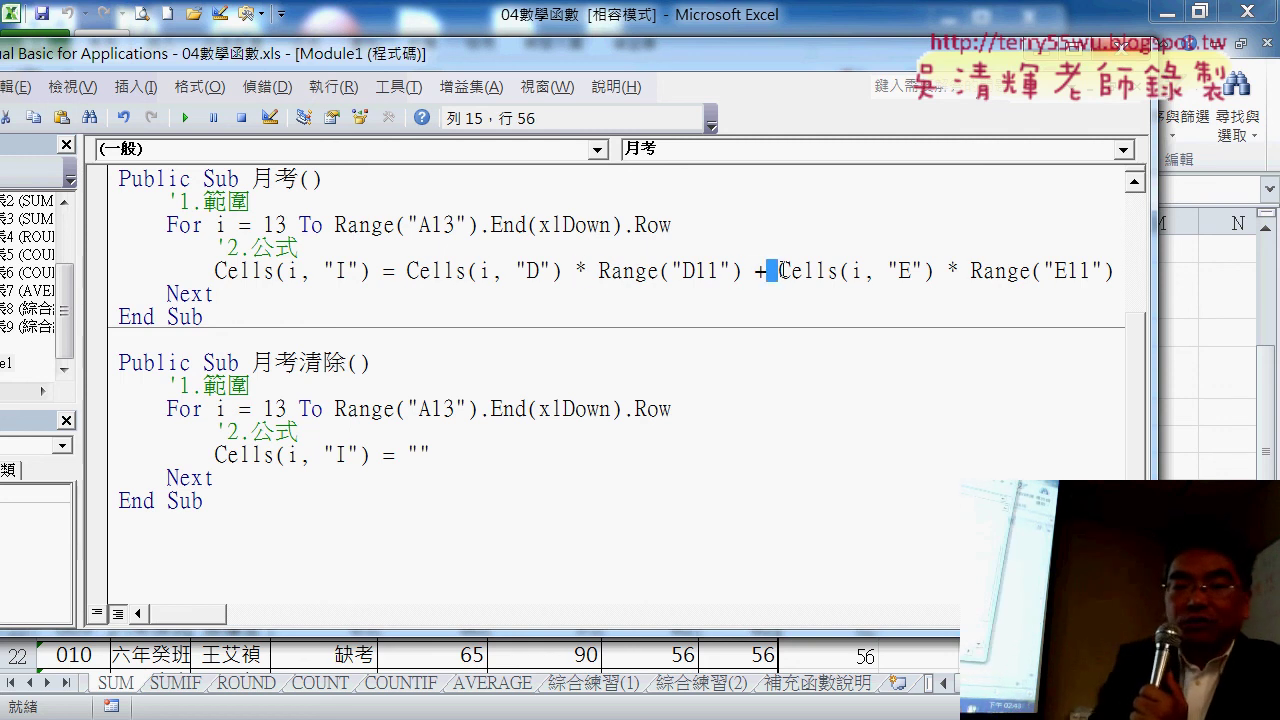
left_click(781, 271)
key("Return")
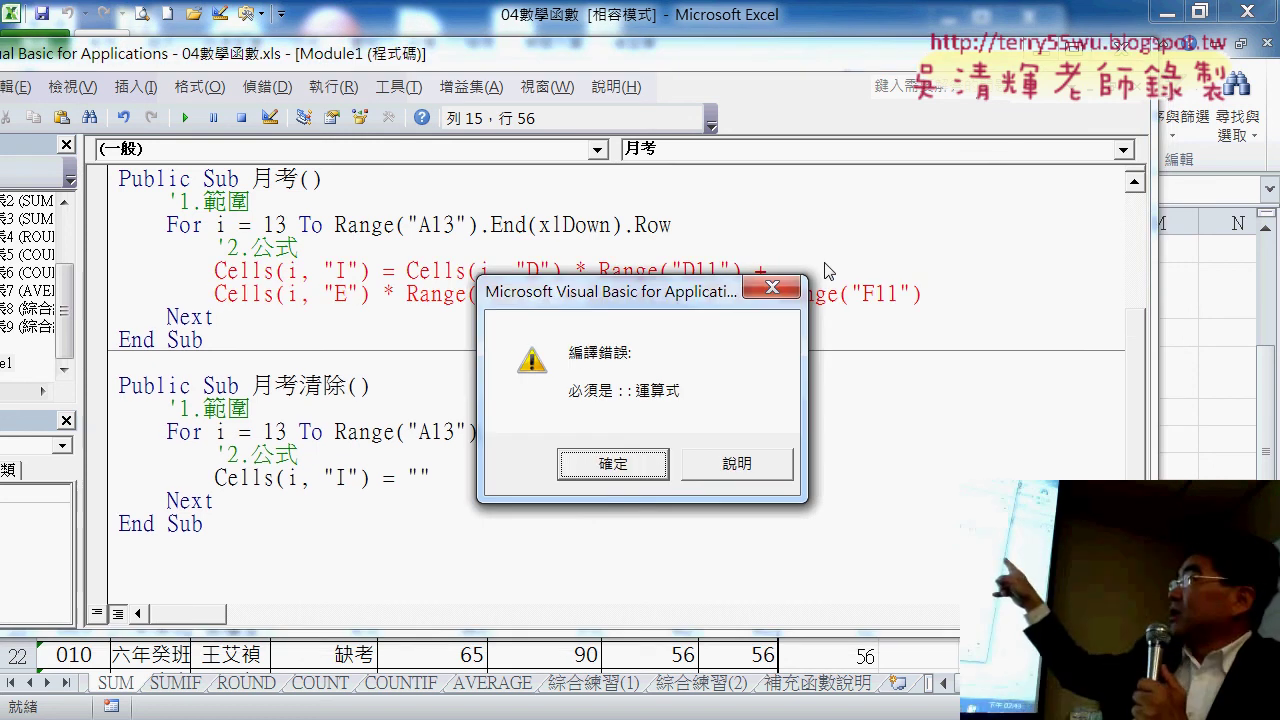
Dismiss the error, undo, and end the first line with " _" so the E and F terms continue indented below.
left_click(608, 465)
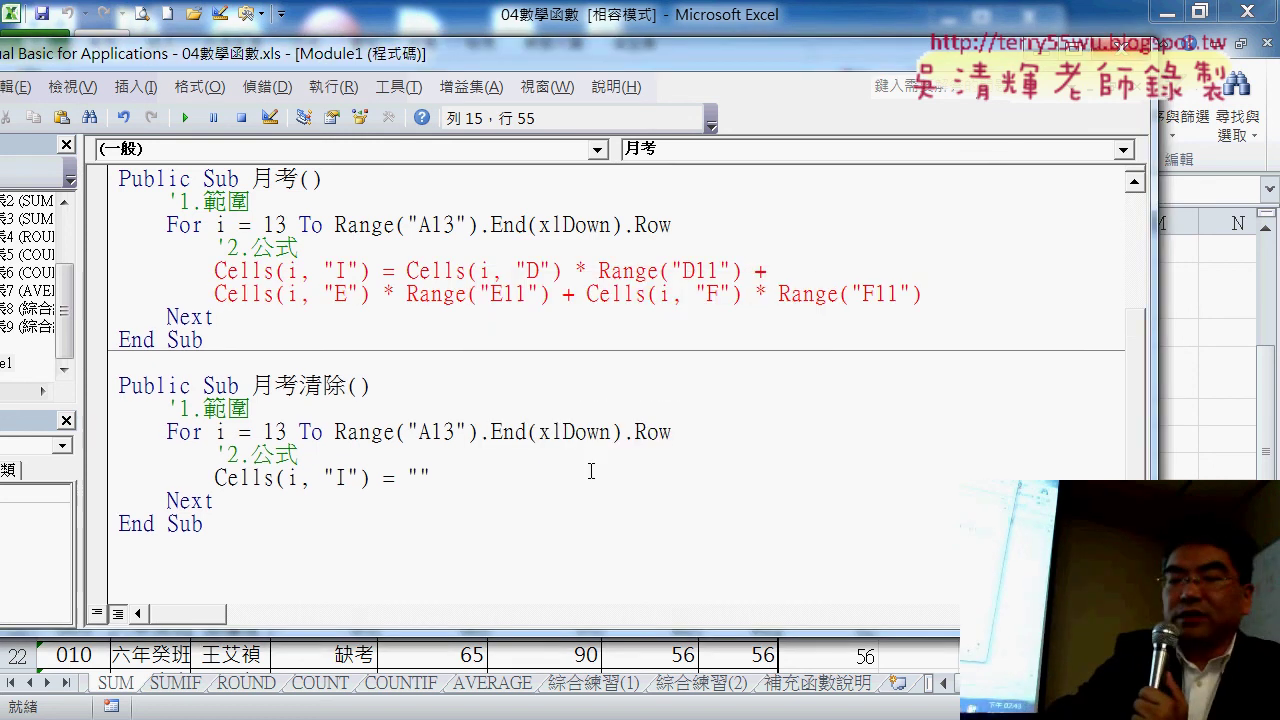
key("ctrl+z")
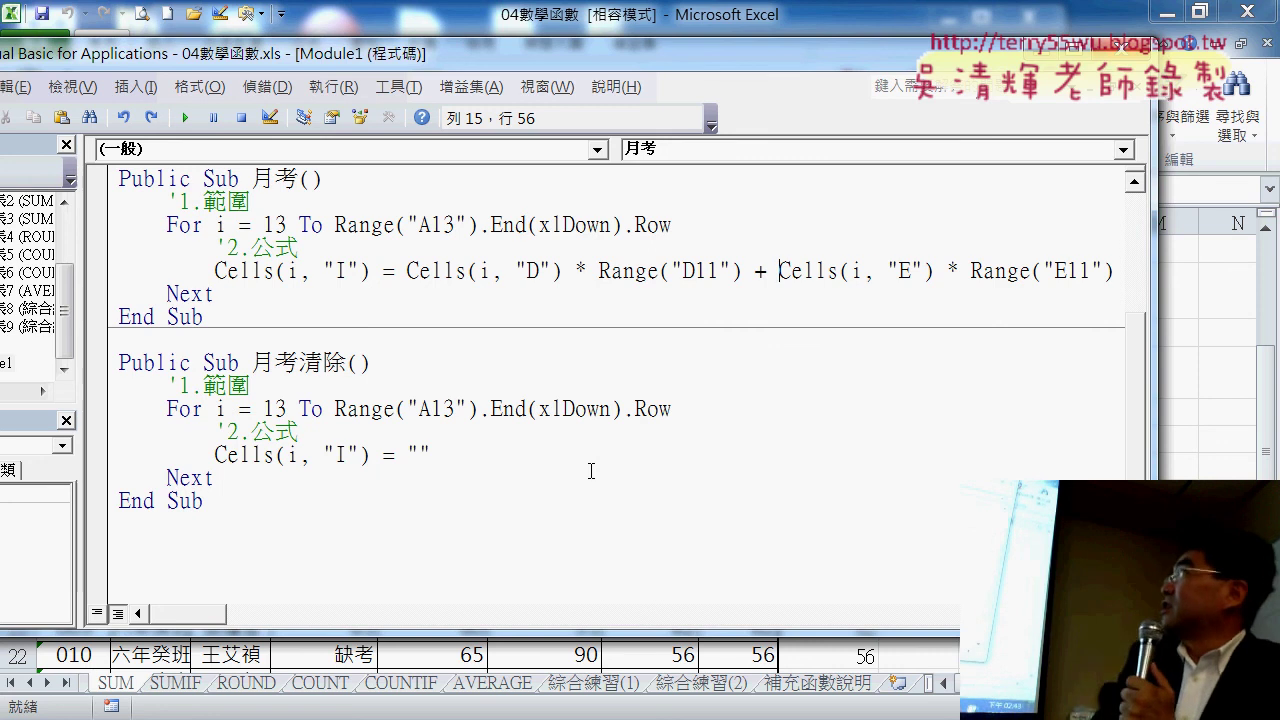
type("_")
key("Return")
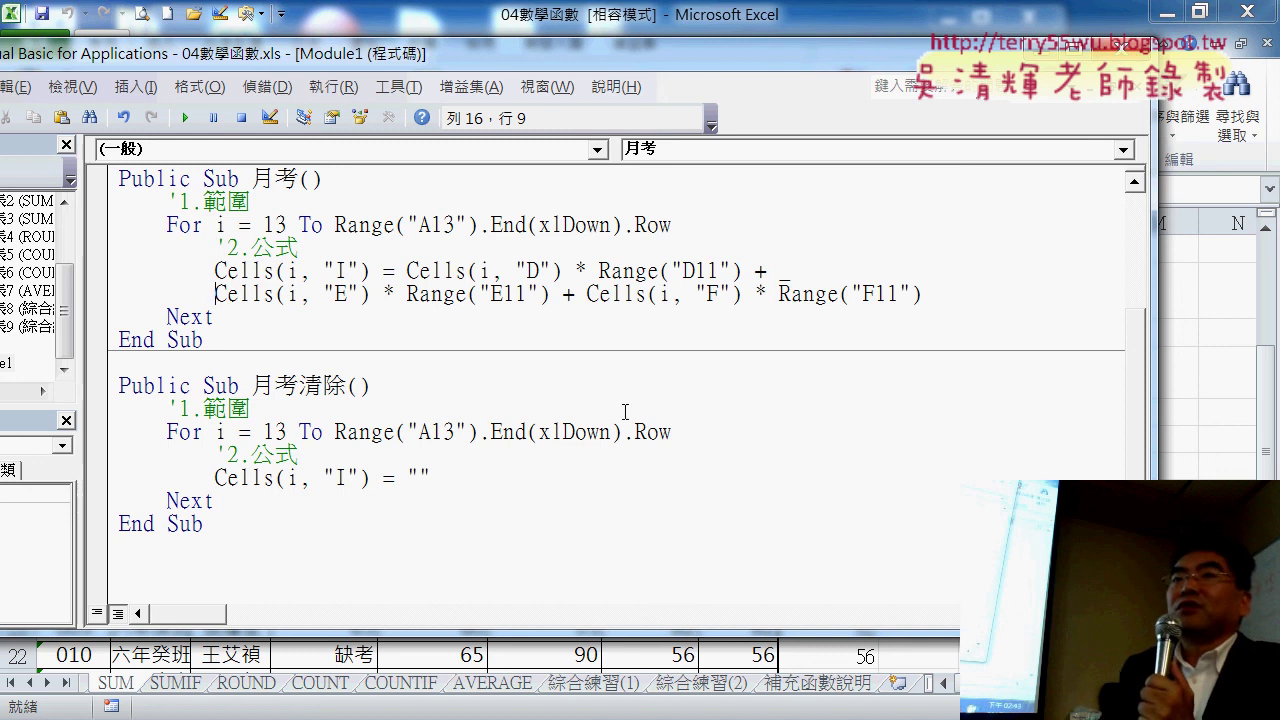
left_click(777, 270)
key("shift+Right")
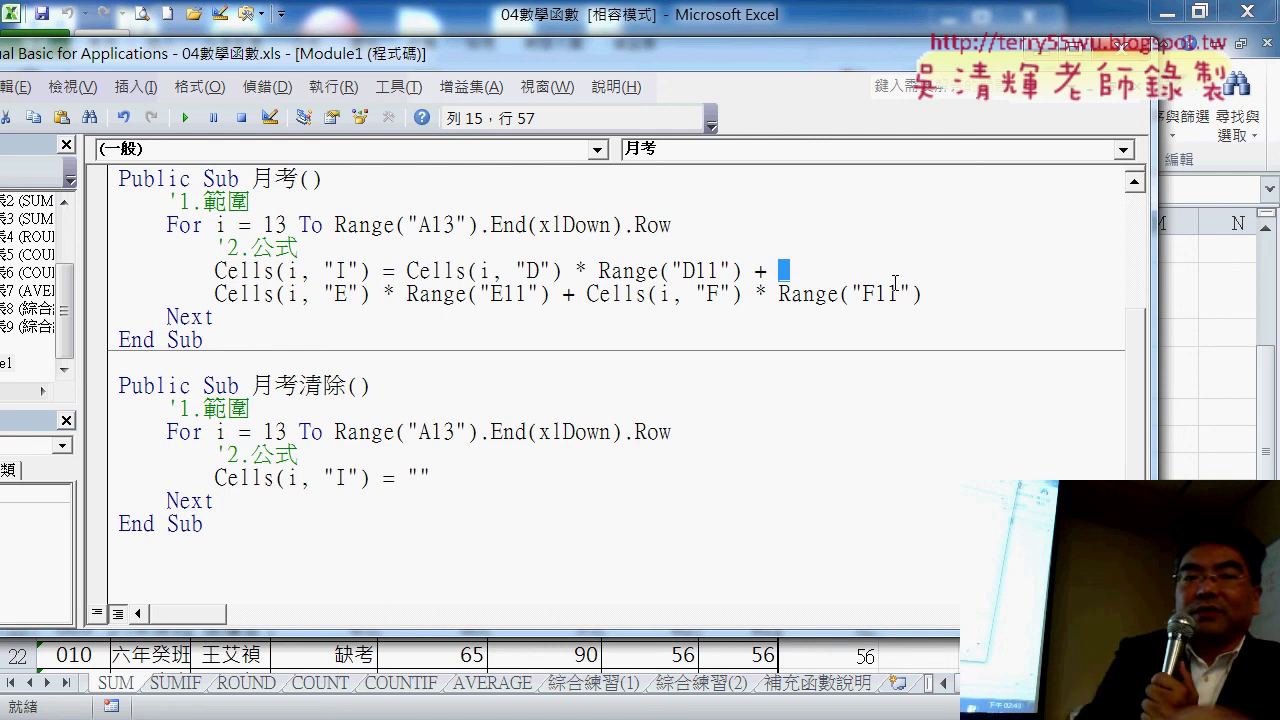
left_click(216, 293)
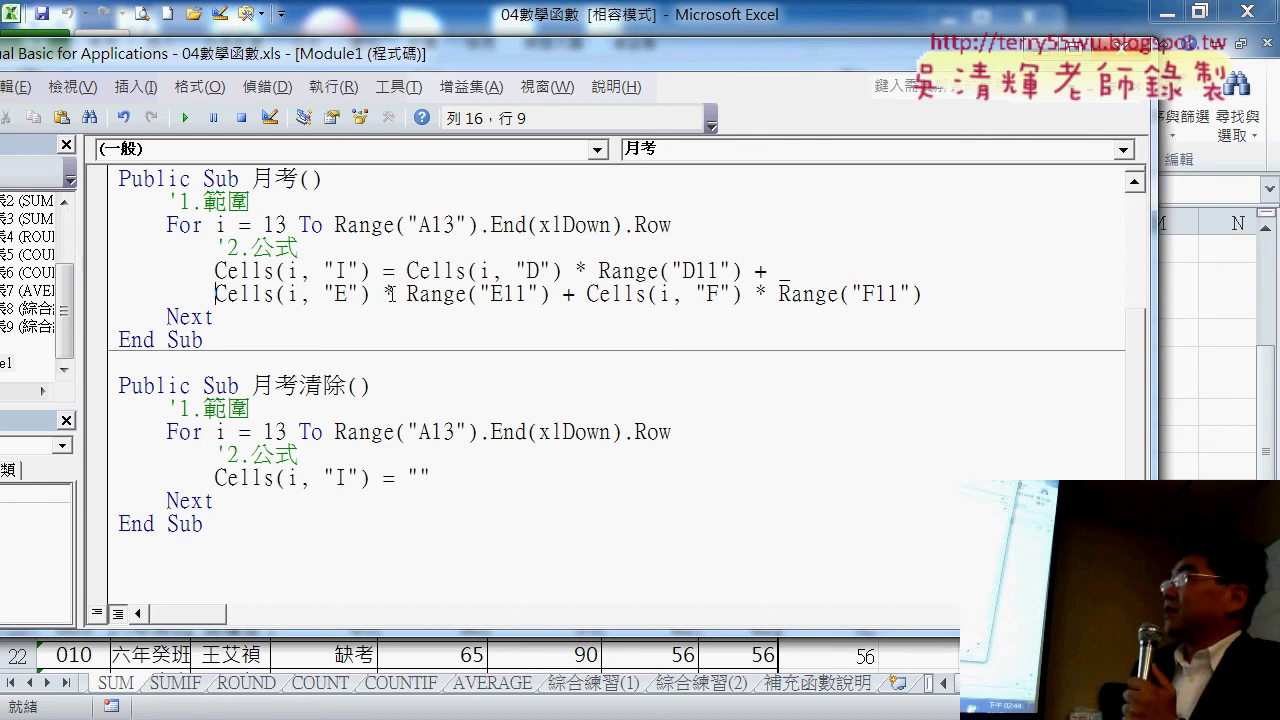
key("Tab")
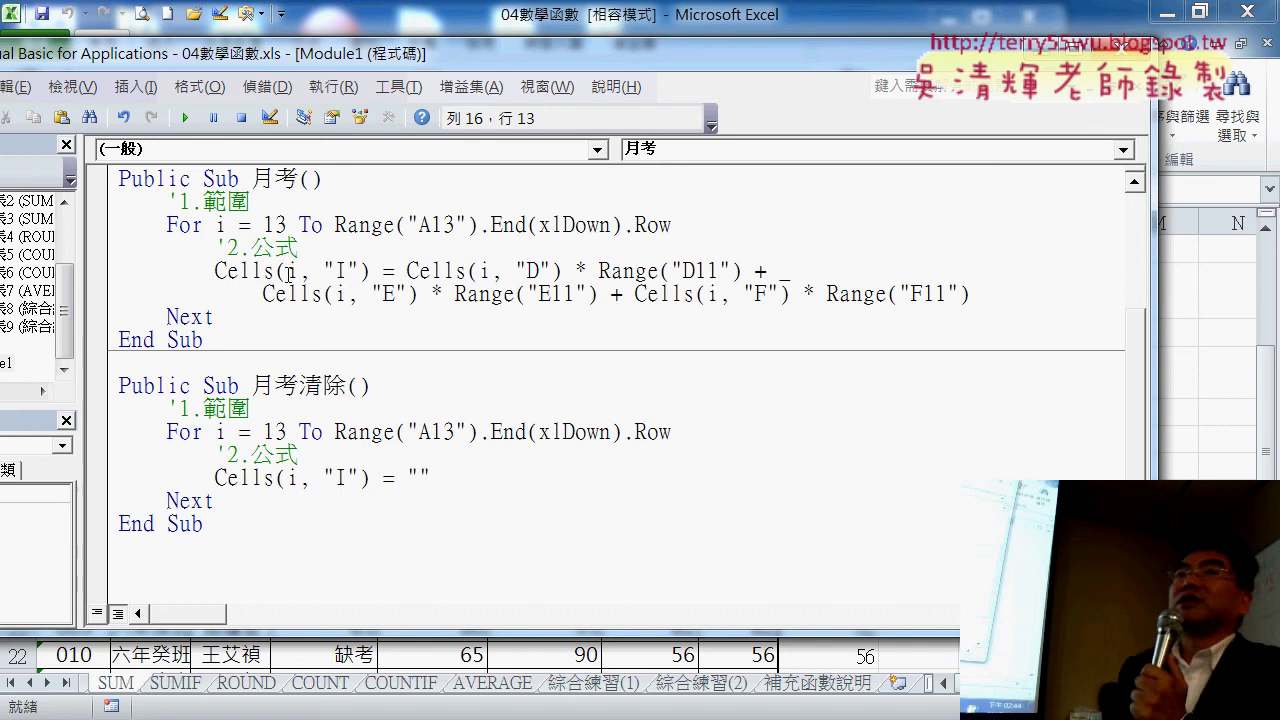
Select the continuation line's indentation, then narrow the VBA editor to reveal the sheet's macro buttons.
left_click(287, 296)
left_click(289, 296)
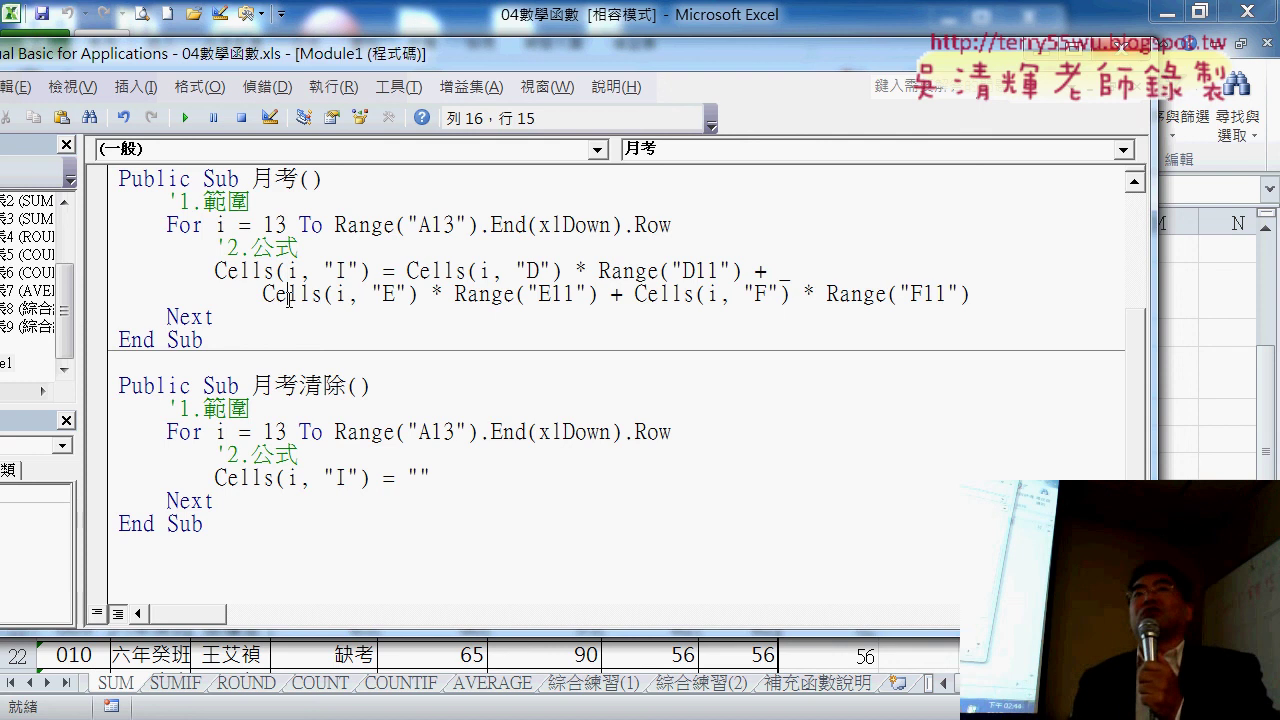
left_click_drag(262, 296, 214, 296)
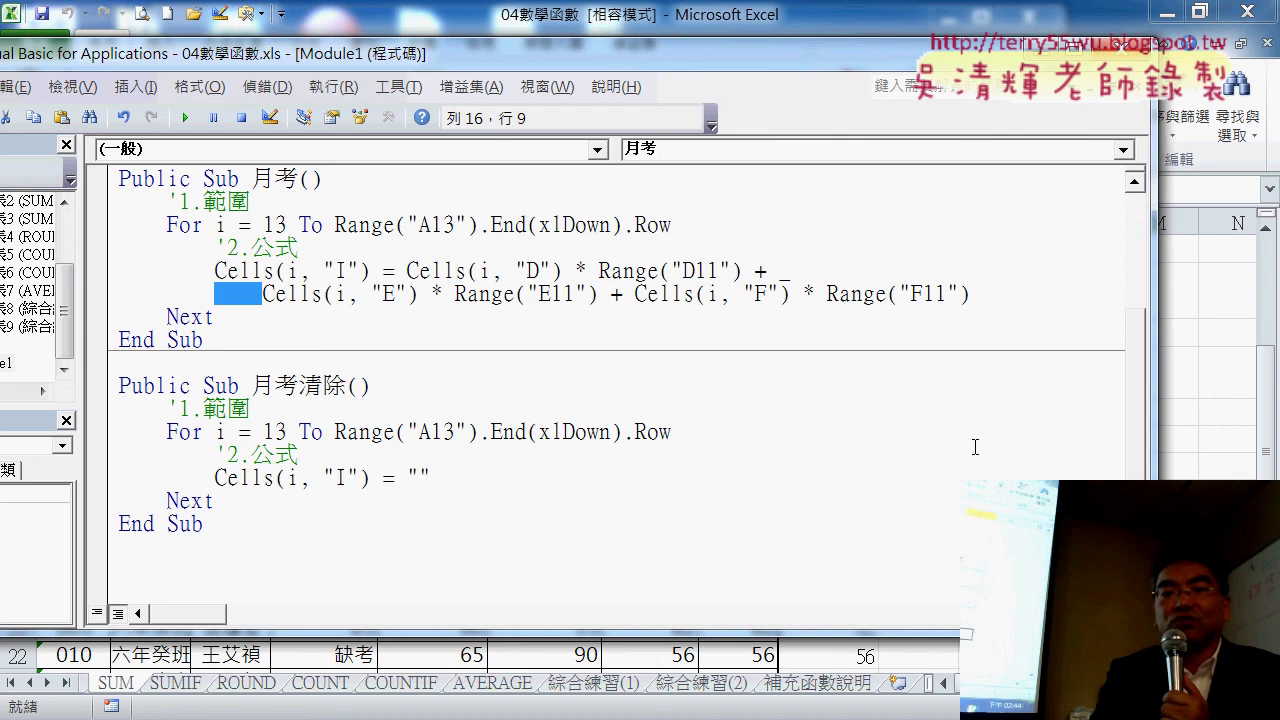
left_click_drag(1153, 447, 920, 447)
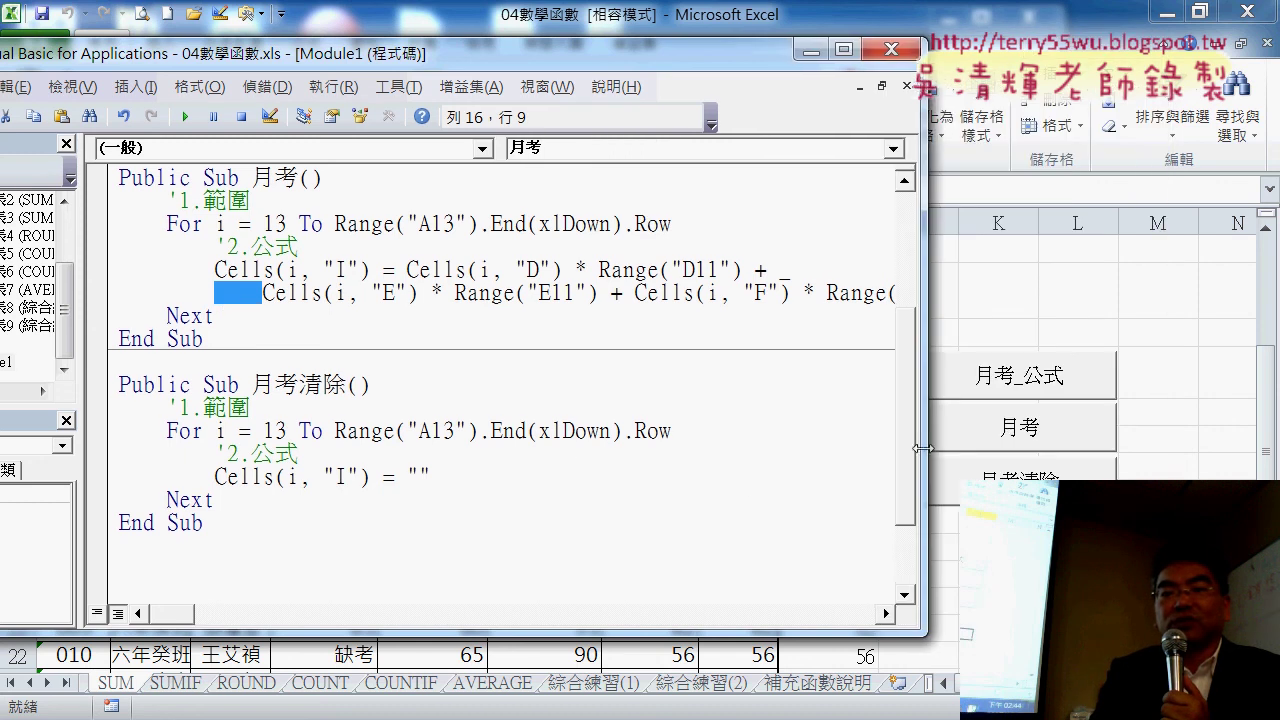
Return to the worksheet and run the 月考_公式 and 月考 macros to fill column I with weighted totals.
left_click(583, 436)
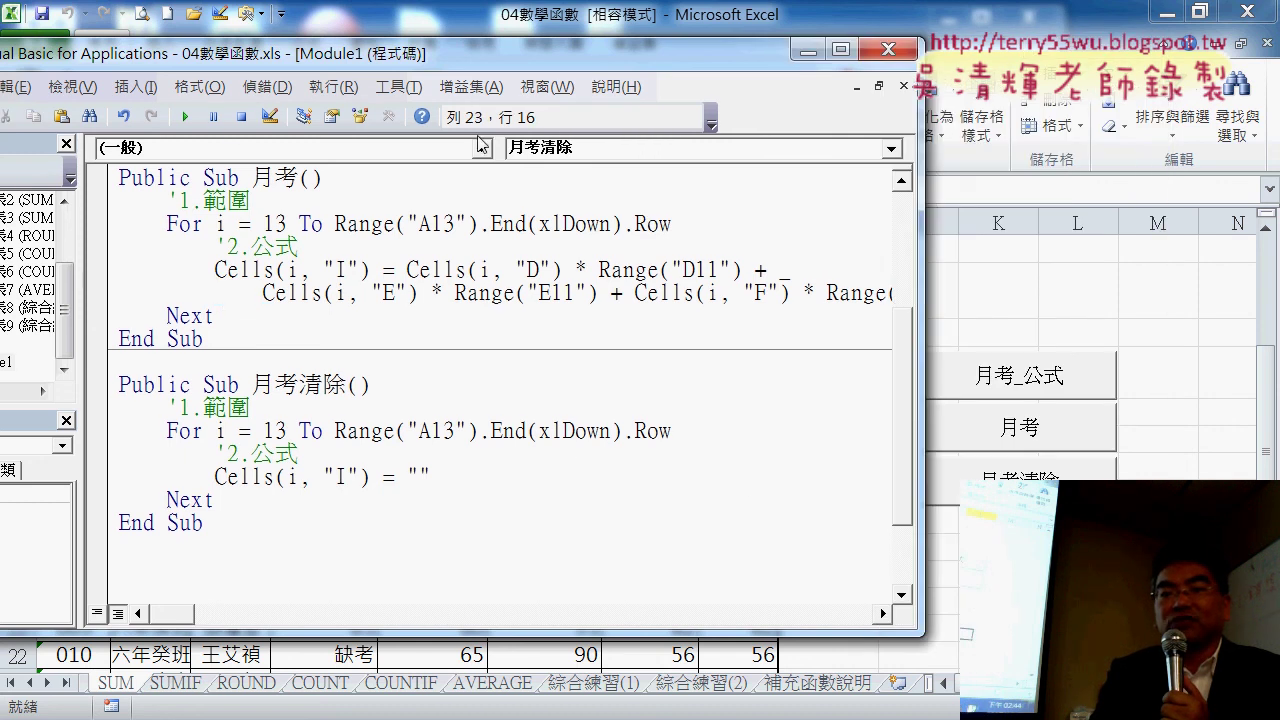
left_click(808, 50)
left_click(1077, 574)
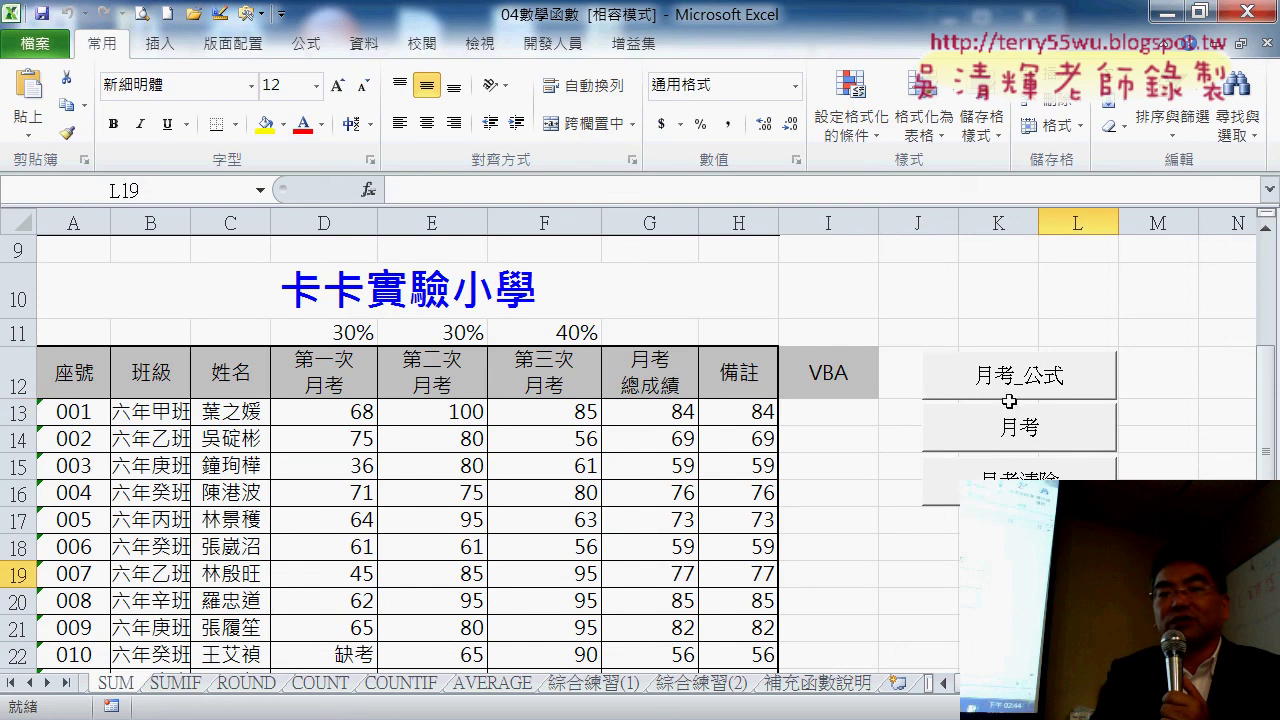
left_click(984, 376)
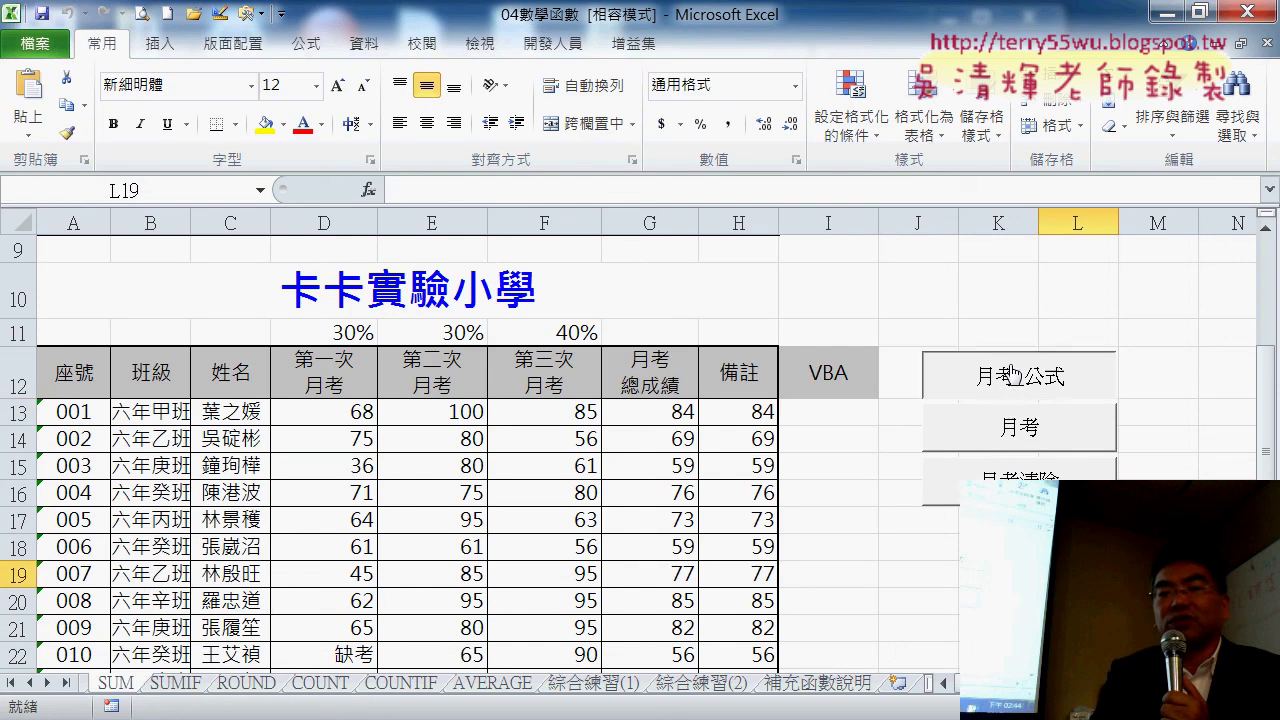
left_click(1033, 433)
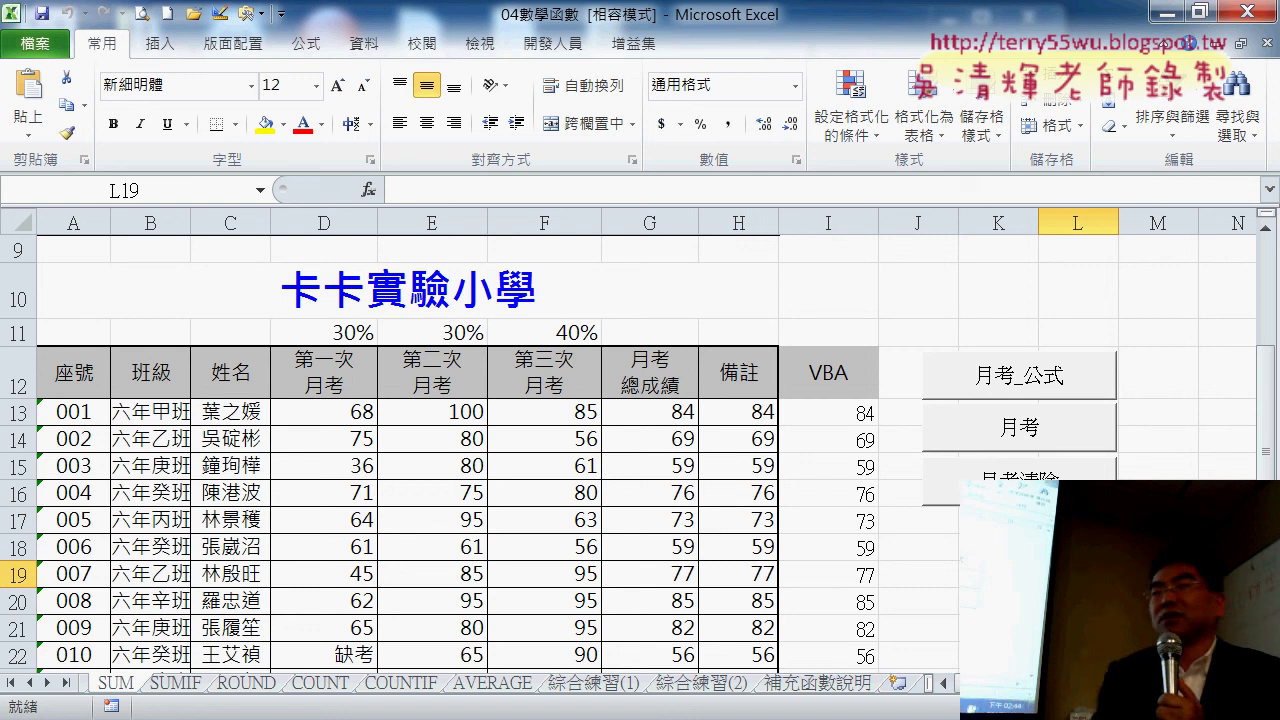
left_click(842, 423)
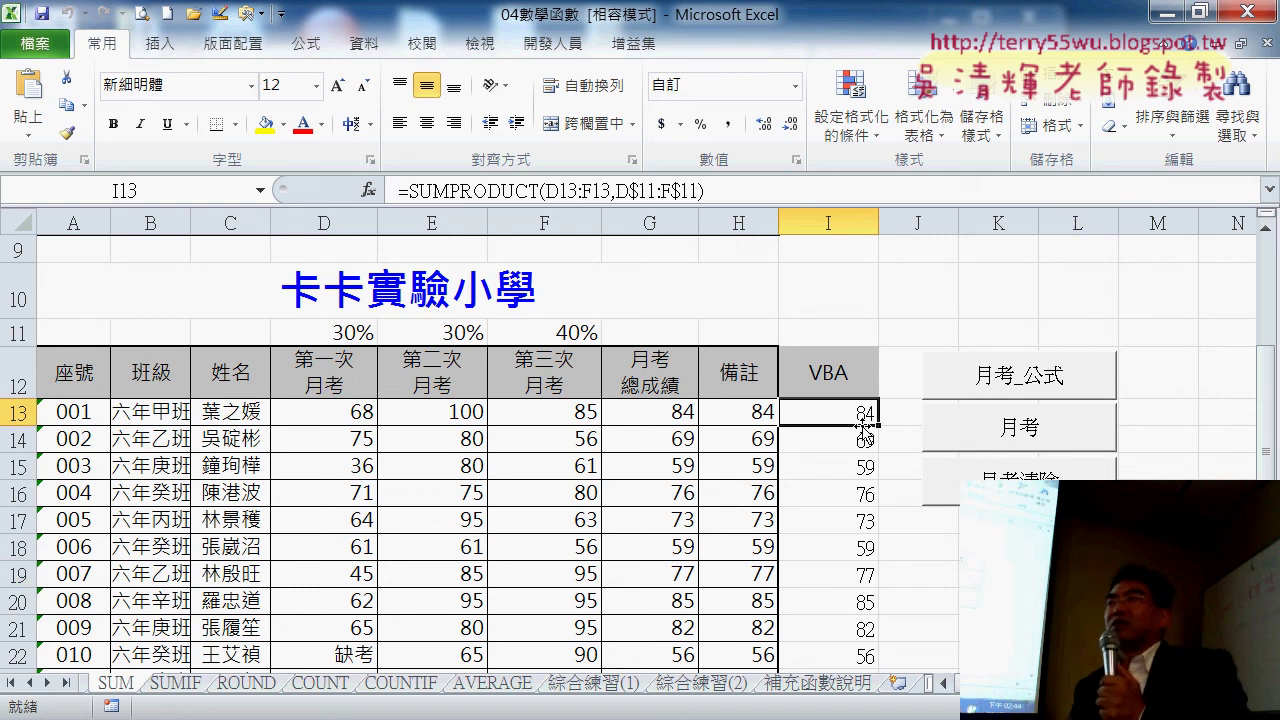
left_click(976, 445)
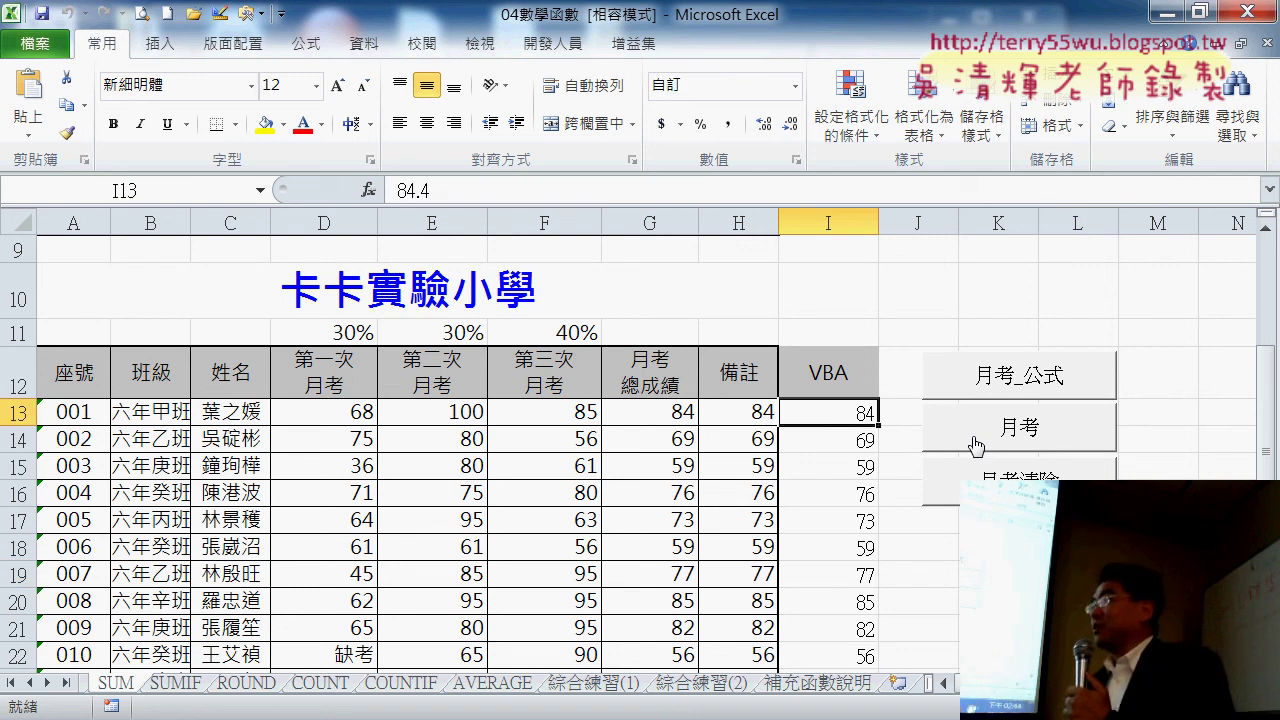
left_click(977, 390)
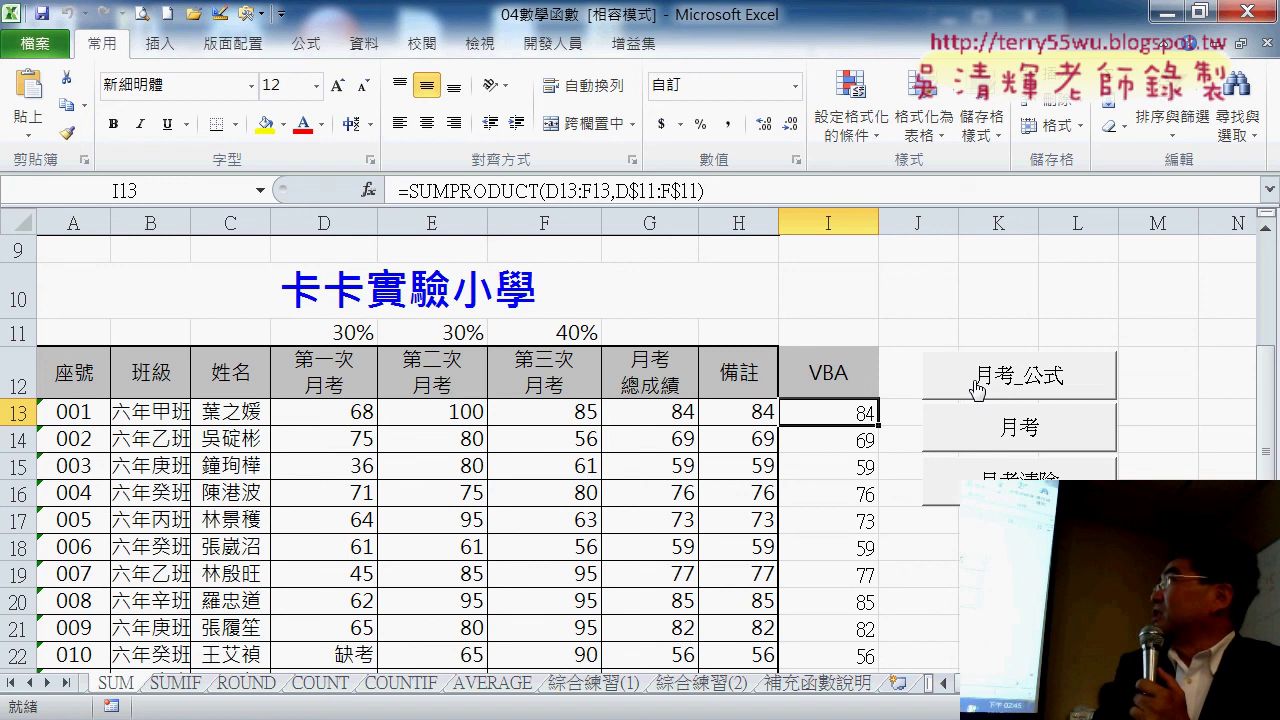
Run 月考_公式, then 月考, and check the resulting values in I14 and I13.
left_click(977, 389)
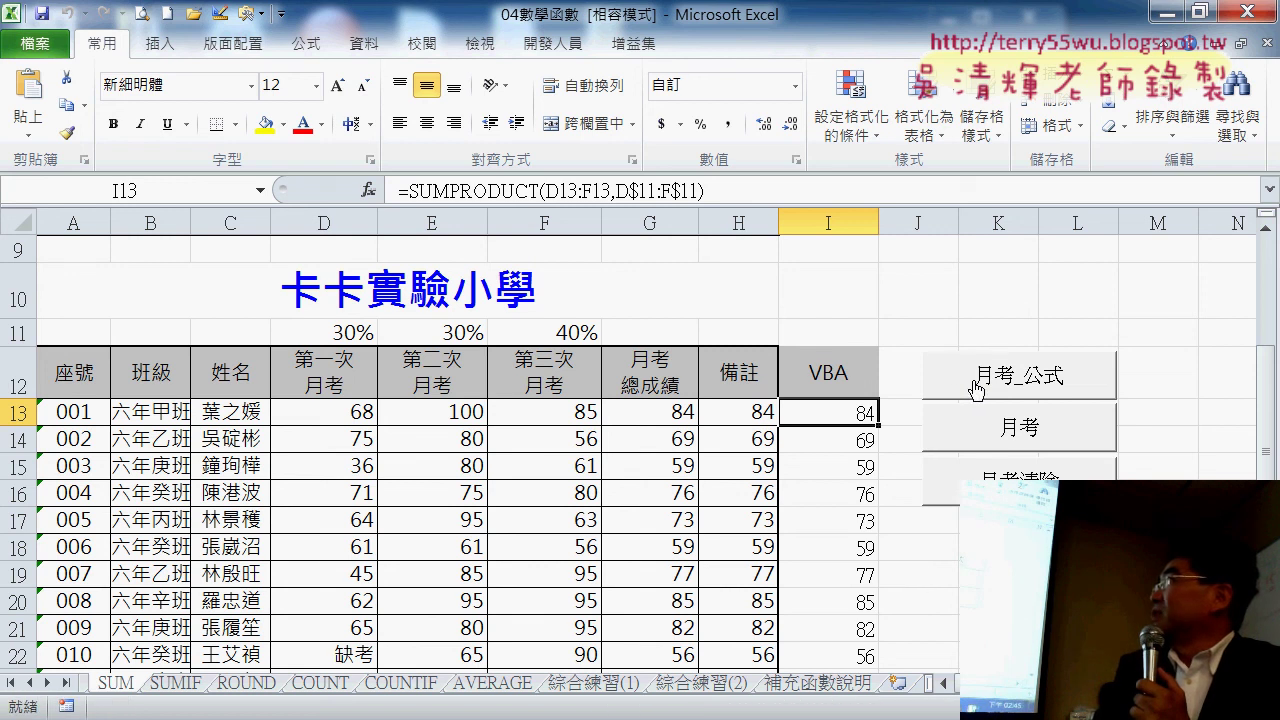
left_click(1024, 432)
left_click(841, 440)
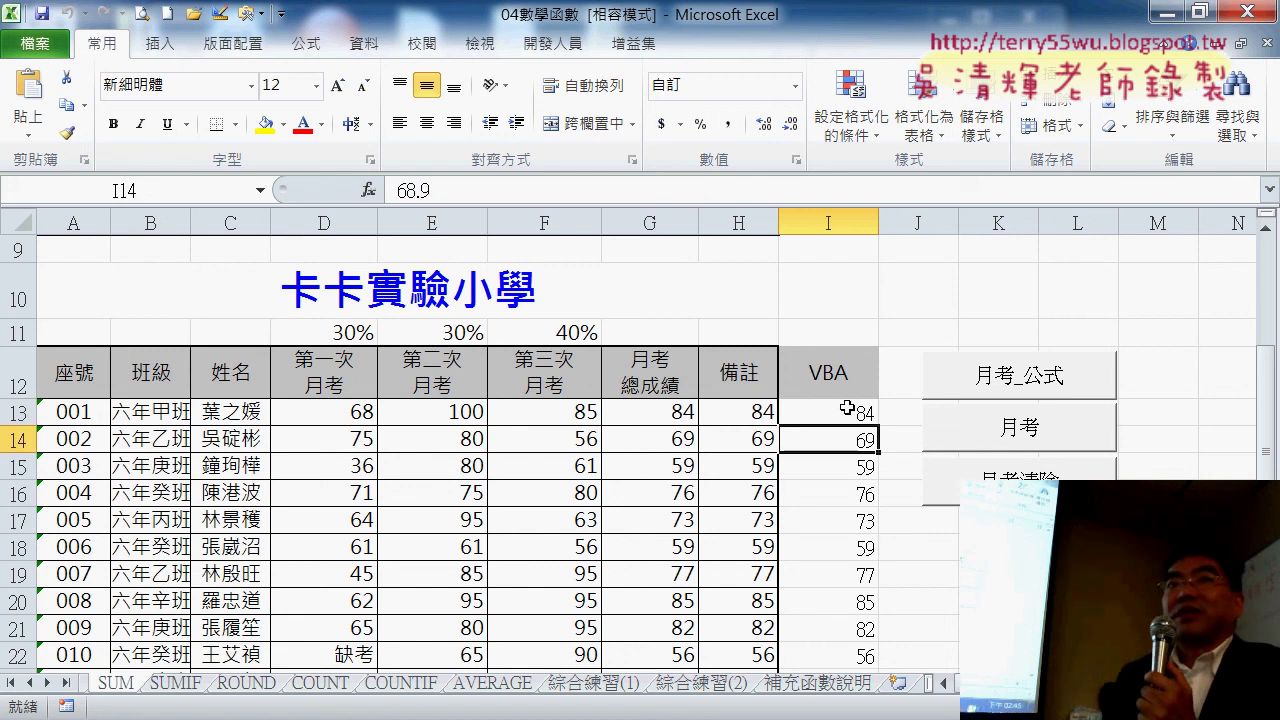
left_click(847, 410)
Restore the SUMPRODUCT formulas, inspect I13–I16, then rerun 月考 to leave plain values like 84.4.
left_click(1052, 380)
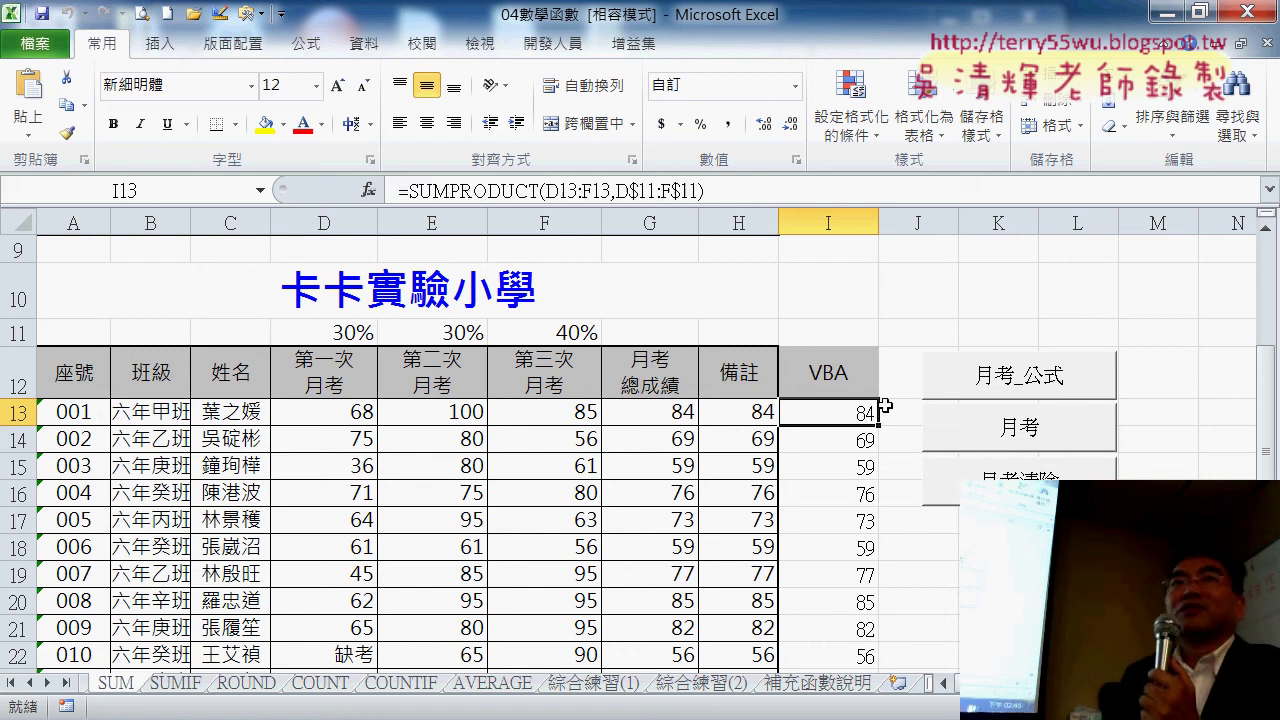
left_click(813, 440)
left_click(818, 466)
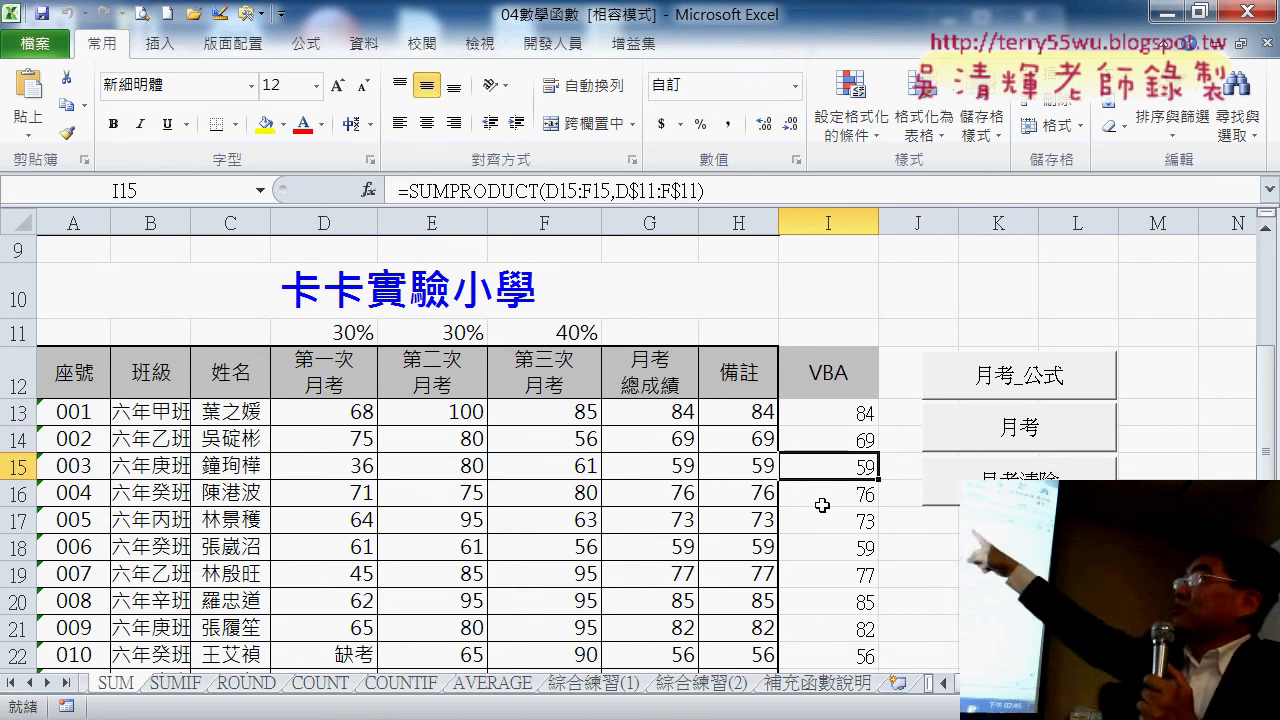
left_click(822, 506)
left_click(817, 416)
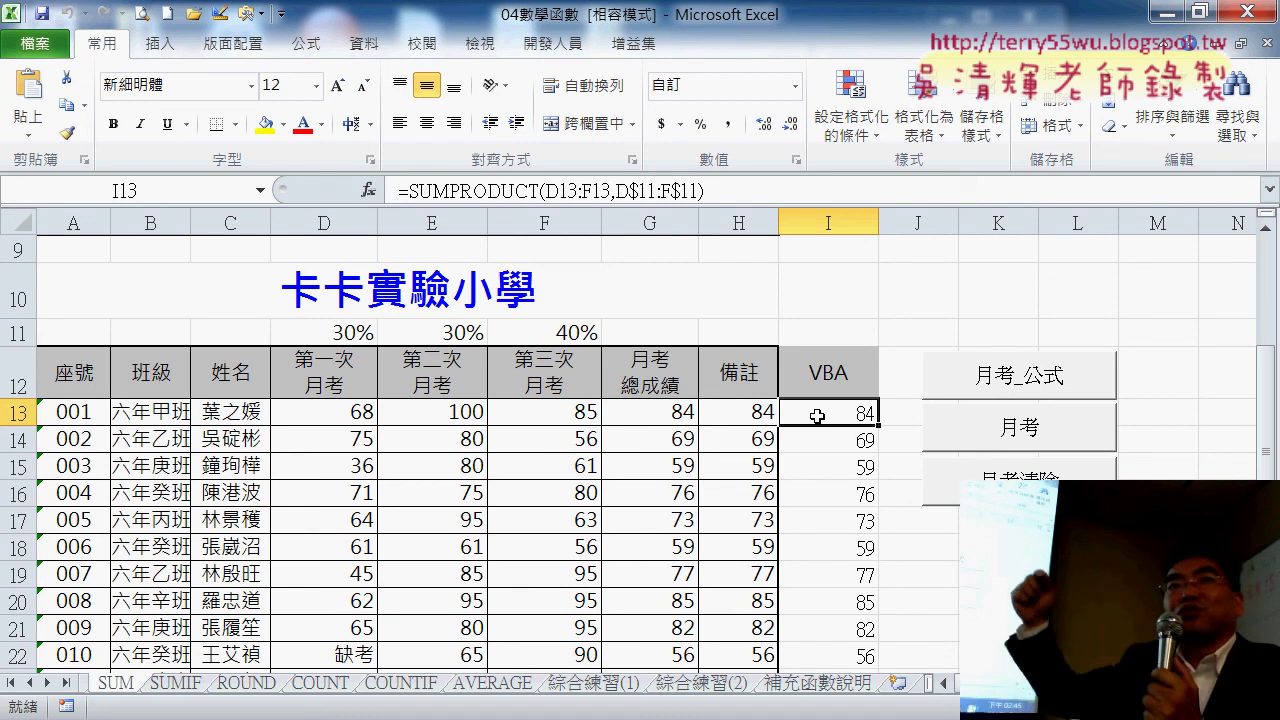
left_click(964, 446)
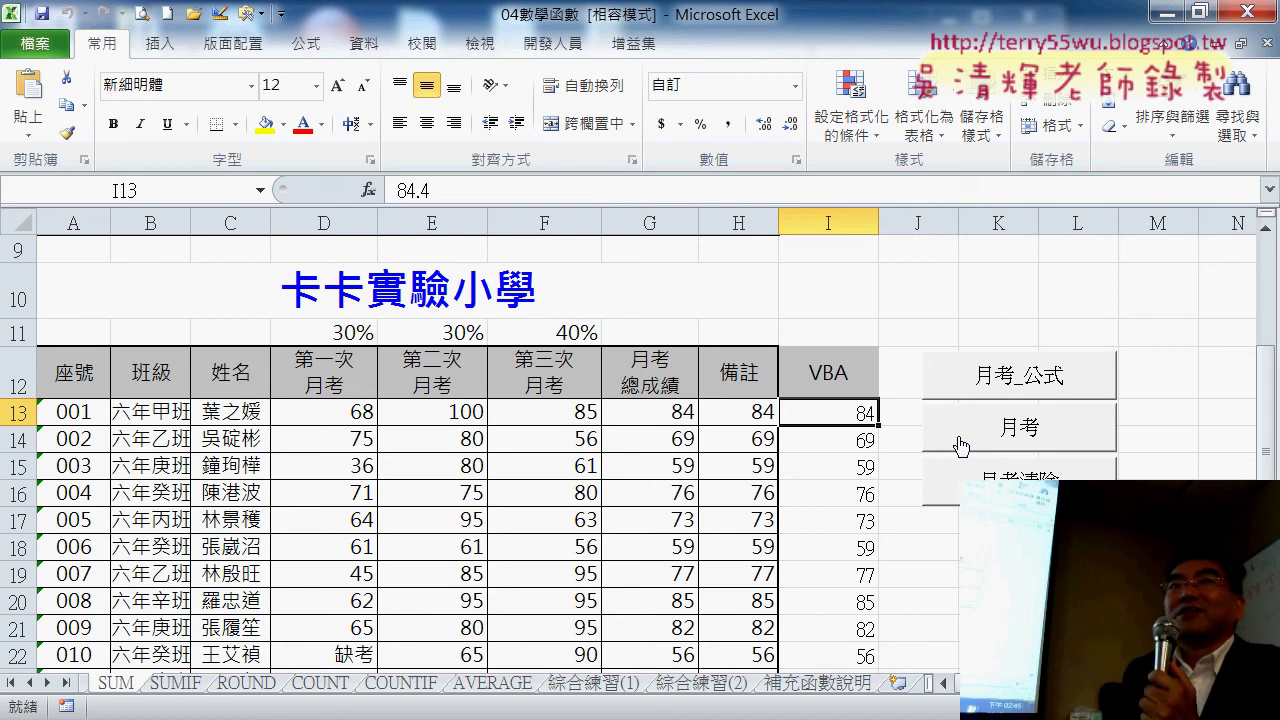